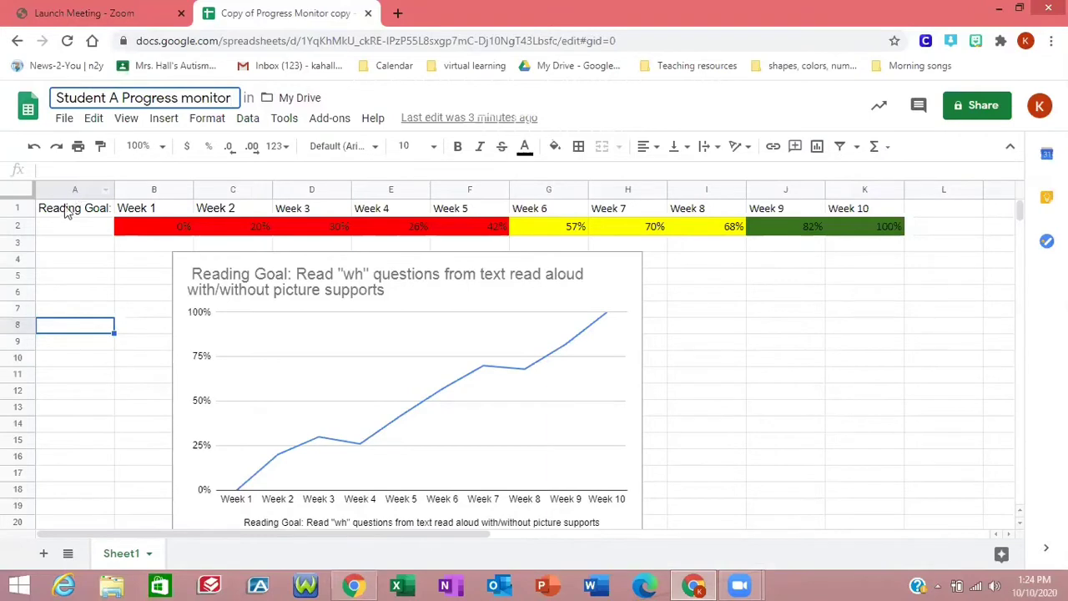
- Review the full reading goal text in cell A1 and the progress chart of the Student A sheet
{"action": "left_click", "coordinate": [80, 211]}
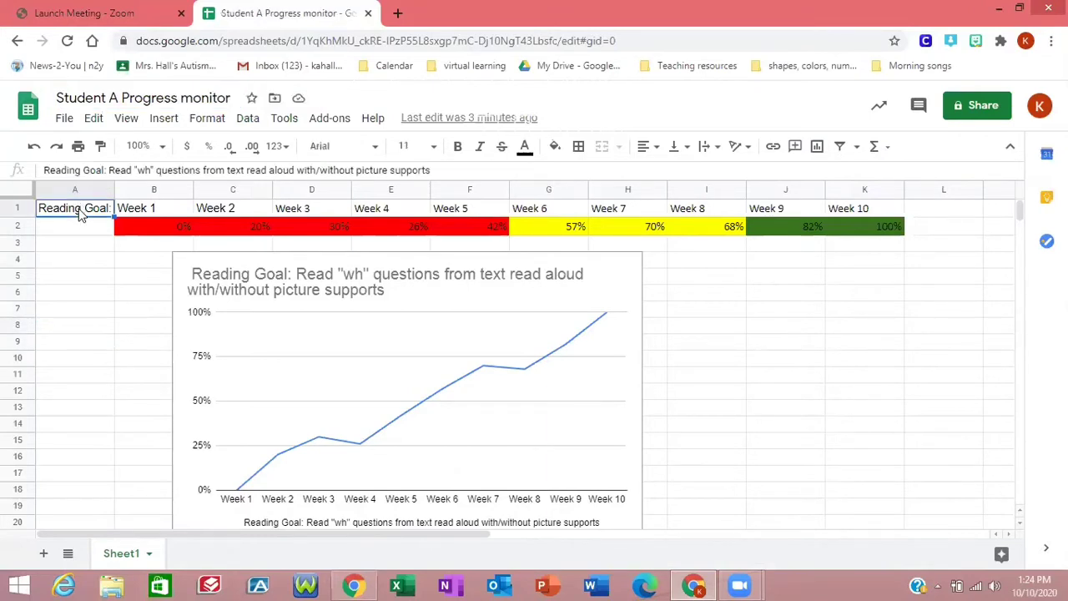
{"action": "double_click", "coordinate": [79, 208]}
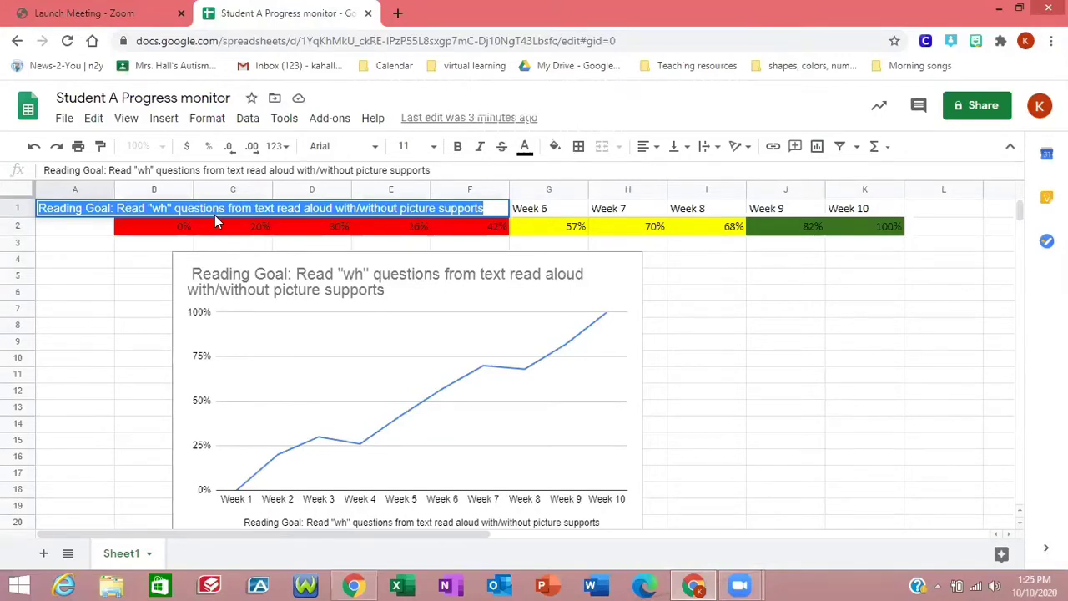
{"action": "left_click", "coordinate": [280, 299]}
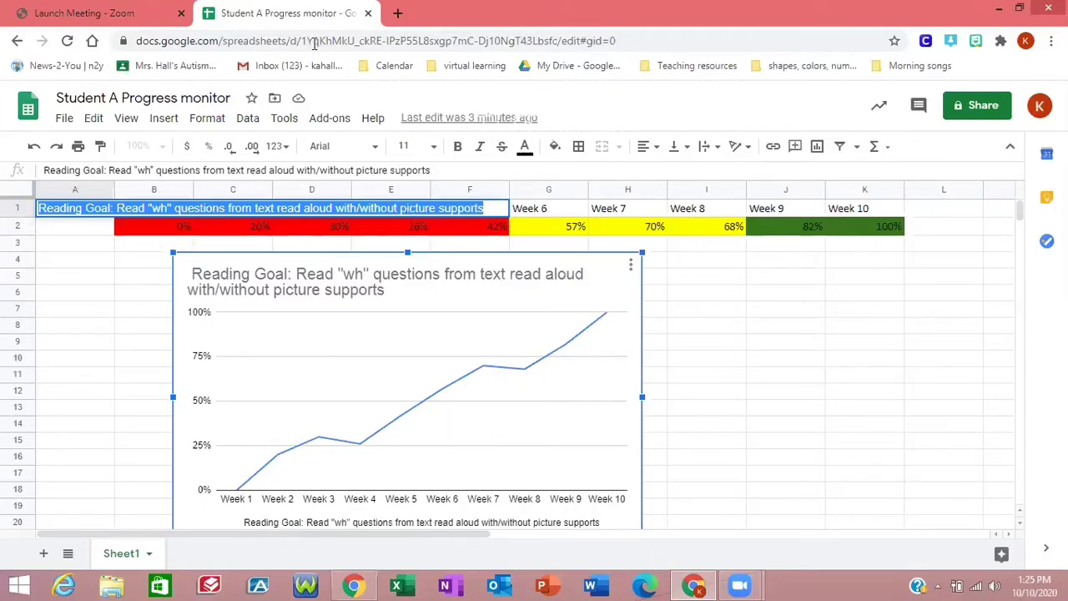
- Switch to the blank untitled spreadsheet window and dismiss the Drive trash notice
{"action": "mouse_move", "coordinate": [354, 585]}
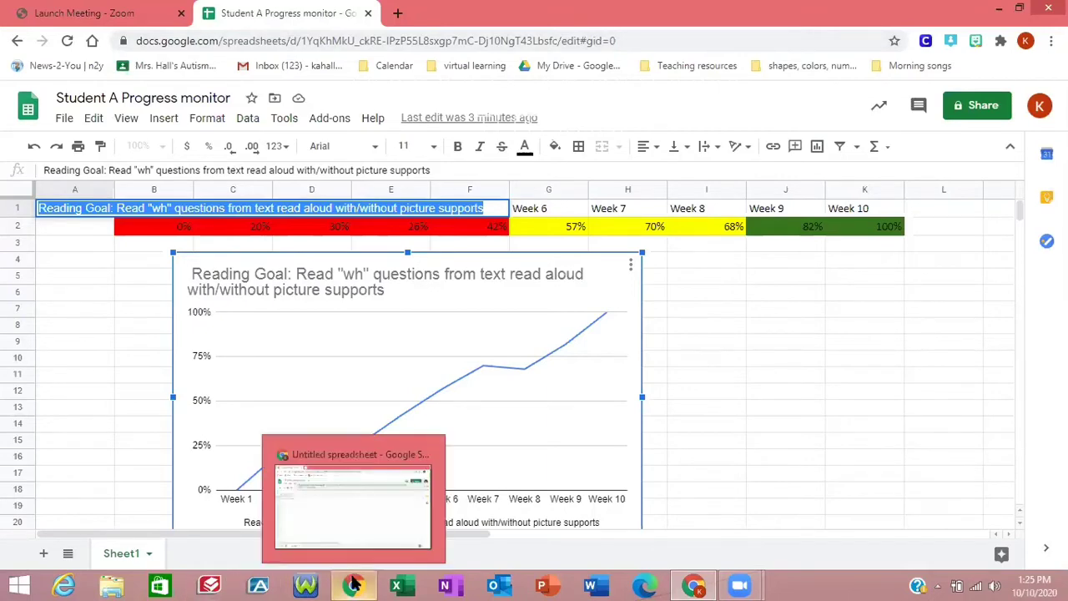
{"action": "left_click", "coordinate": [338, 475]}
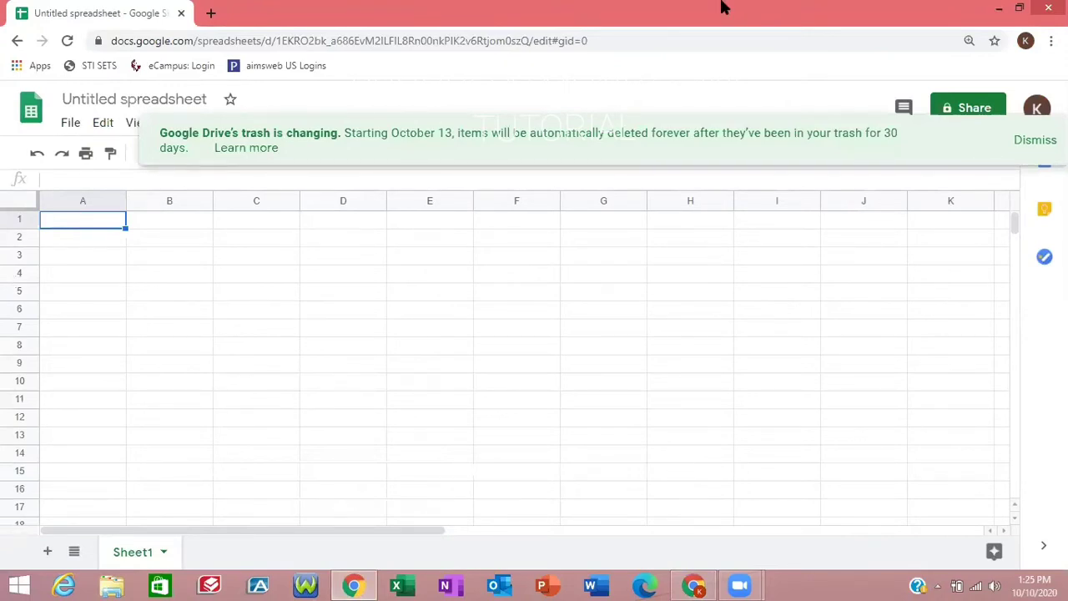
{"action": "left_click", "coordinate": [1029, 148]}
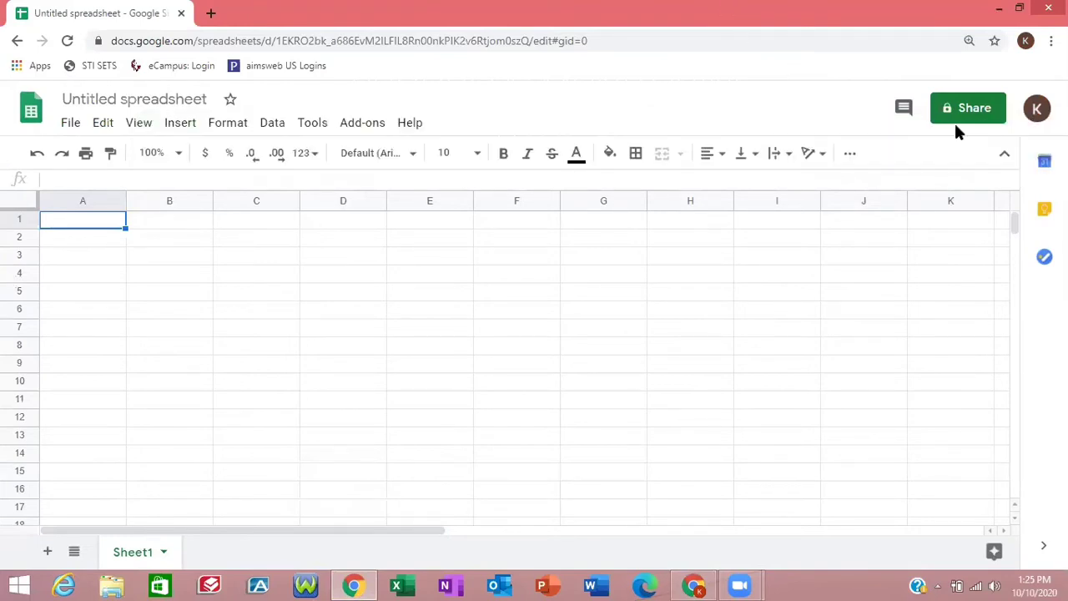
- Enter "Reading Goal: Read "wh" questions about text read aloud with/without picture supports" in cell A1
{"action": "double_click", "coordinate": [83, 221]}
{"action": "type", "text": "R"}
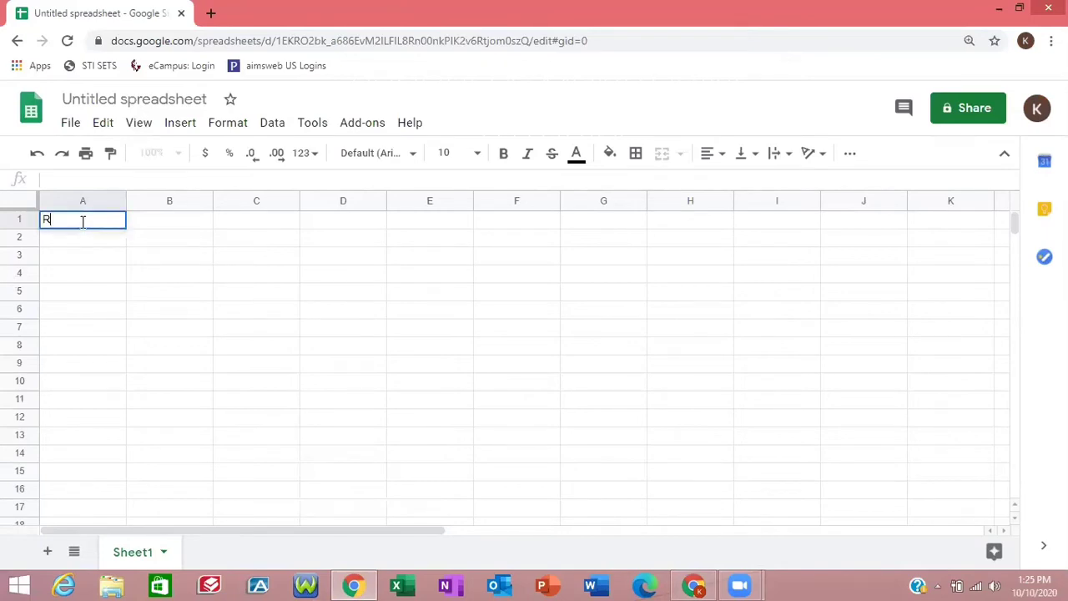
{"action": "type", "text": "eading G"}
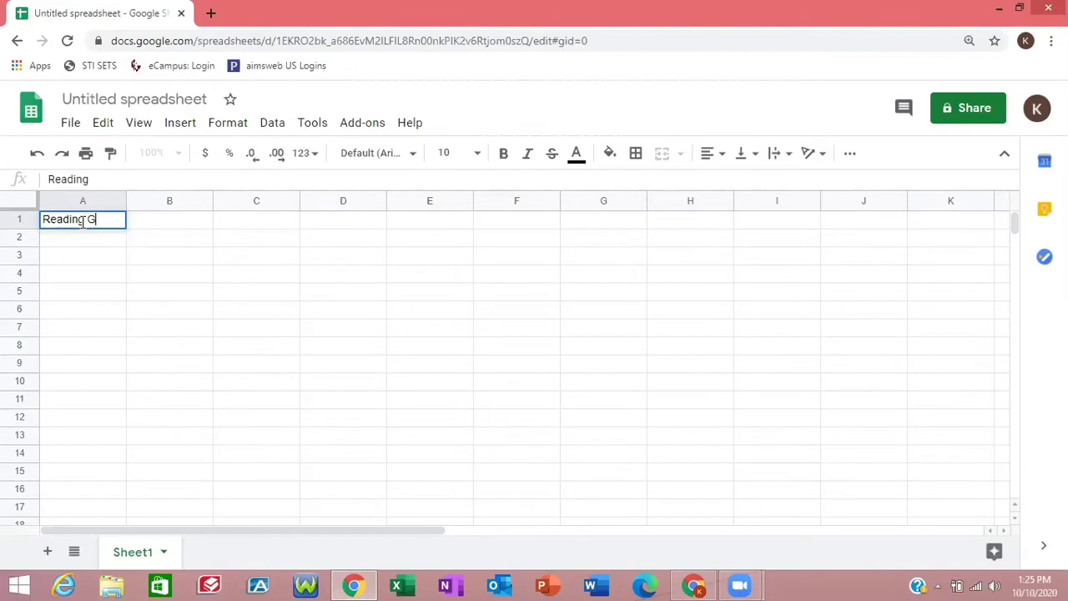
{"action": "type", "text": "oal: Student wi"}
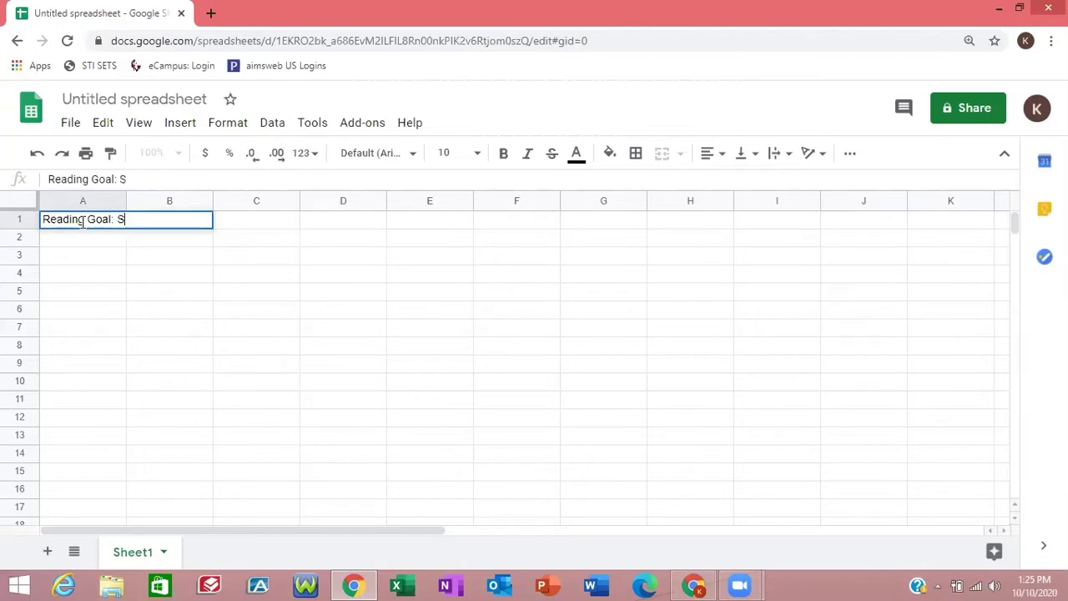
{"action": "key", "text": "BackSpace"}
{"action": "key", "text": "BackSpace"}
{"action": "key", "text": "BackSpace"}
{"action": "key", "text": "BackSpace"}
{"action": "key", "text": "BackSpace"}
{"action": "key", "text": "BackSpace"}
{"action": "key", "text": "BackSpace"}
{"action": "key", "text": "BackSpace"}
{"action": "key", "text": "BackSpace"}
{"action": "key", "text": "BackSpace"}
{"action": "type", "text": "Rea"}
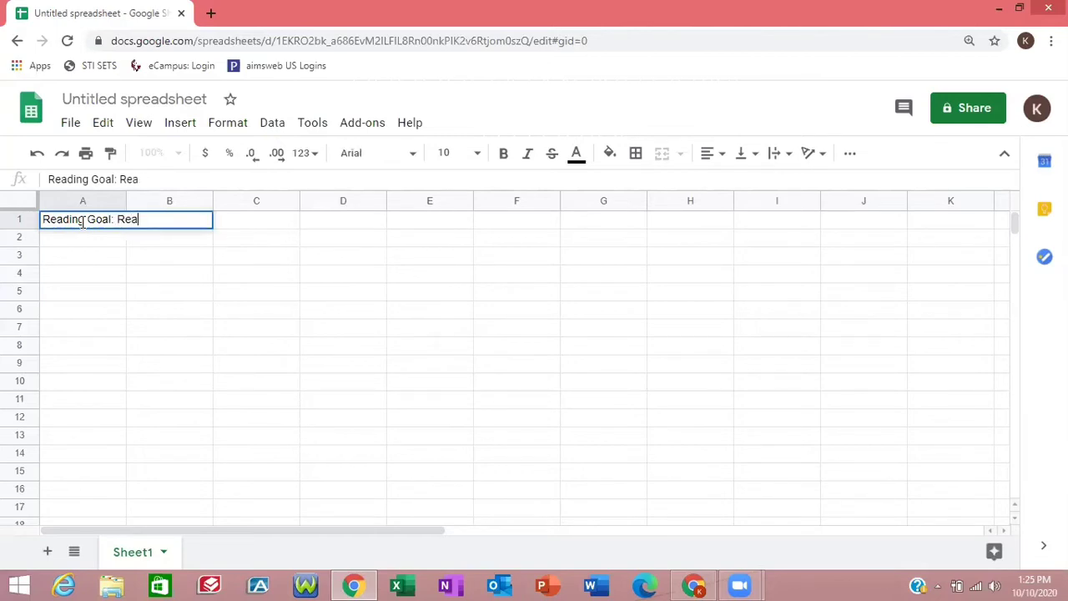
{"action": "type", "text": "d \"wh\" questions"}
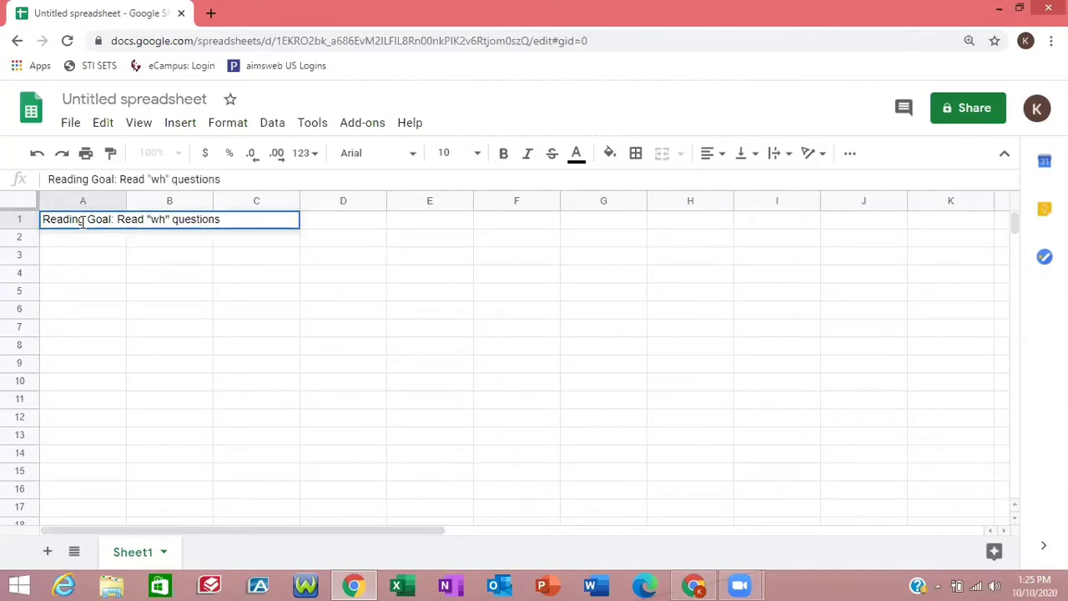
{"action": "type", "text": " about text read aloud with"}
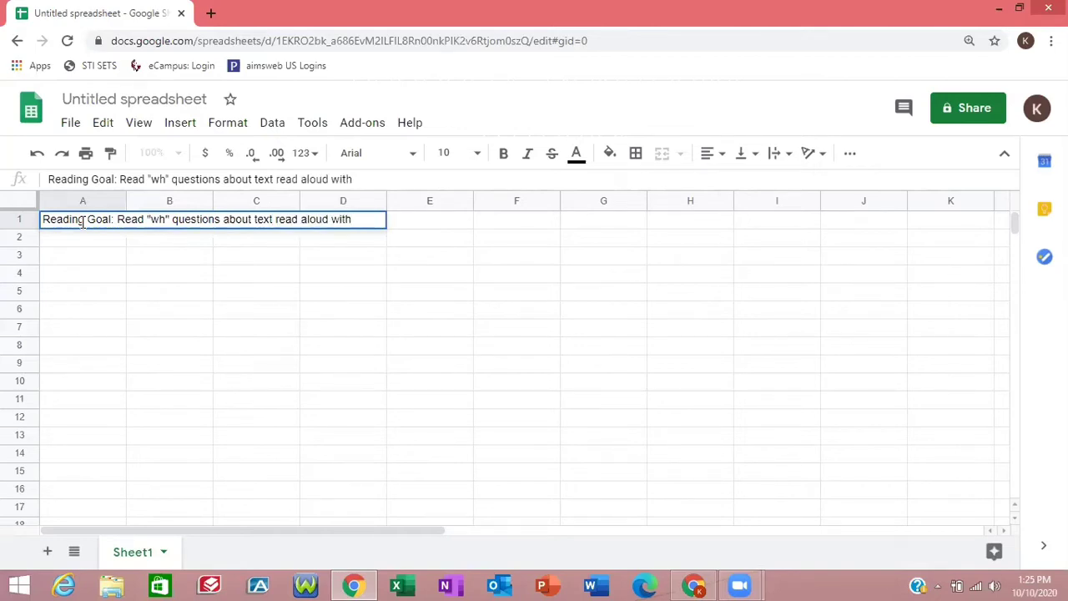
{"action": "type", "text": "/without "}
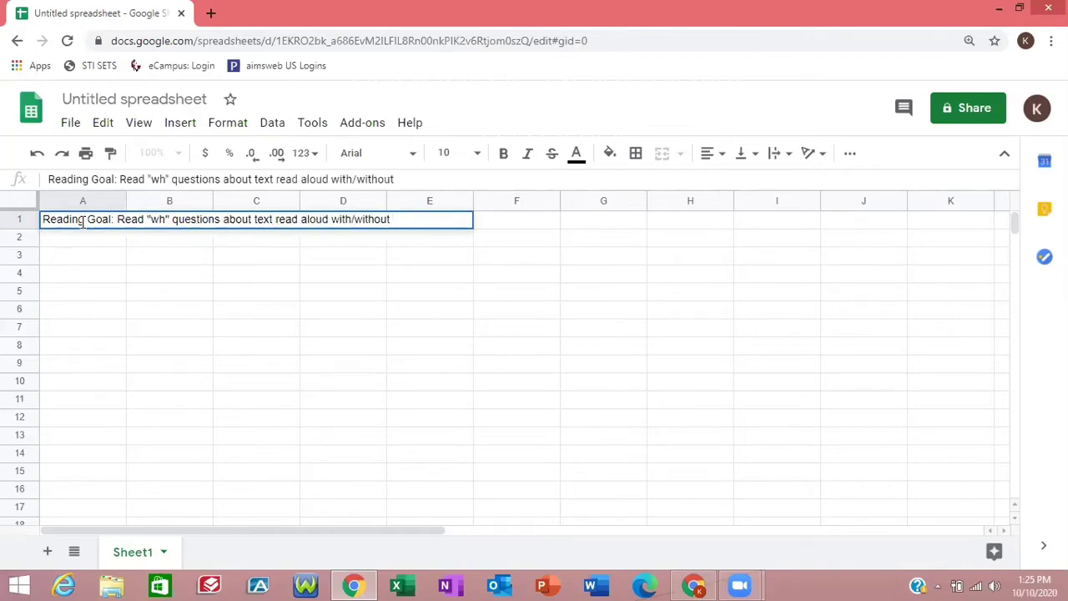
{"action": "type", "text": "picture supports"}
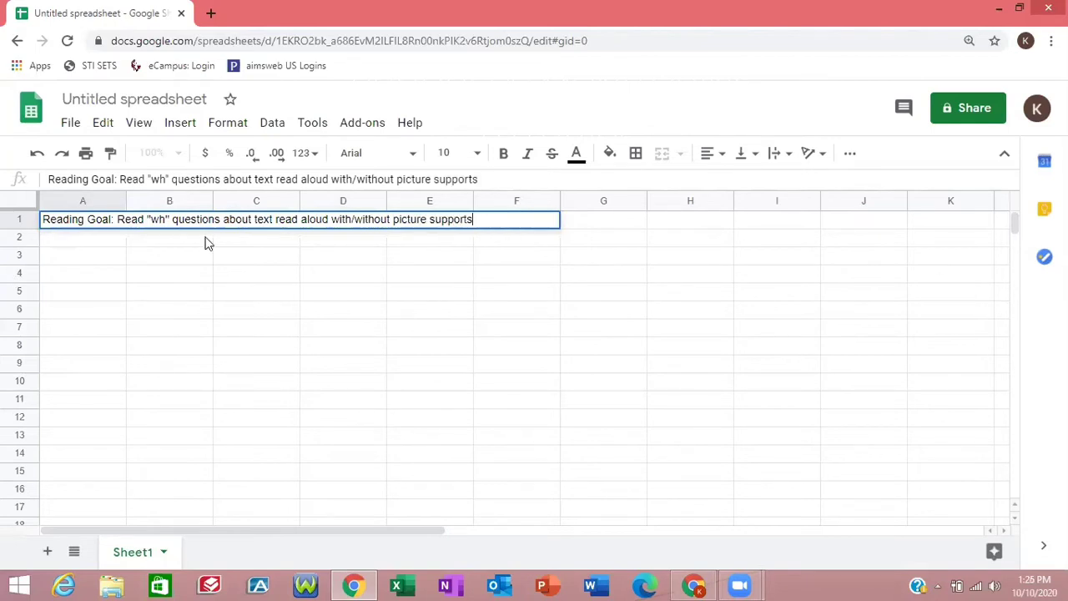
{"action": "left_click", "coordinate": [317, 330]}
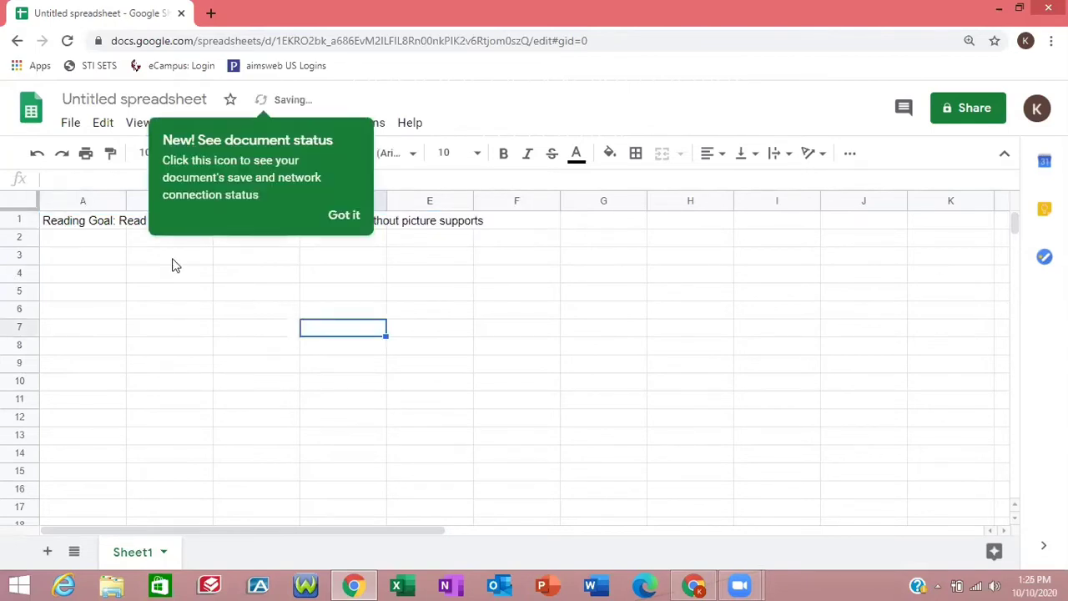
- Dismiss the document status tip and enter the heading "week 1" in cell B1
{"action": "left_click", "coordinate": [145, 245]}
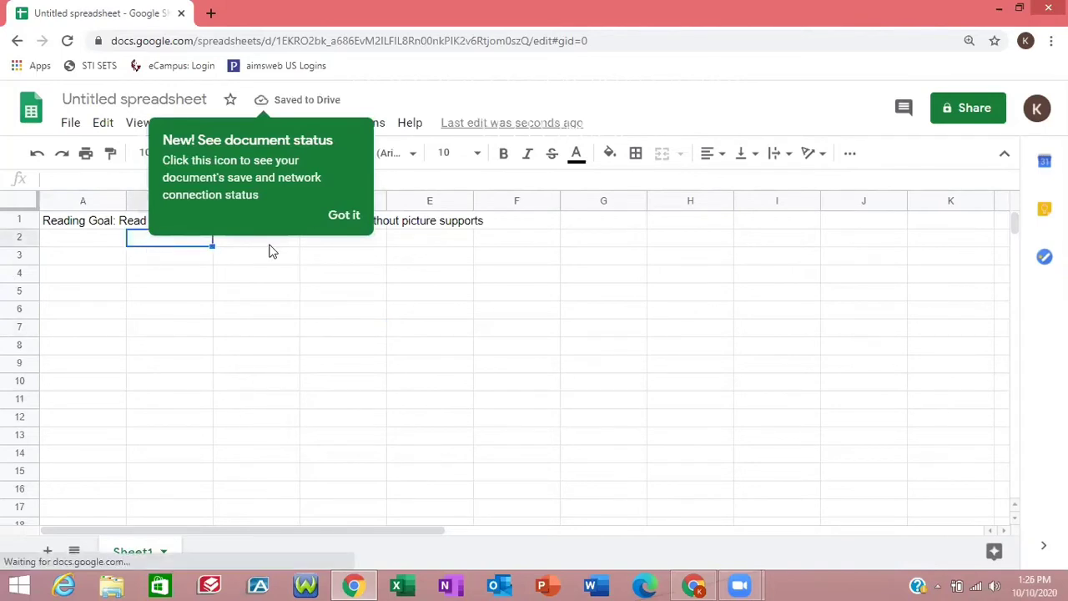
{"action": "left_click", "coordinate": [344, 215]}
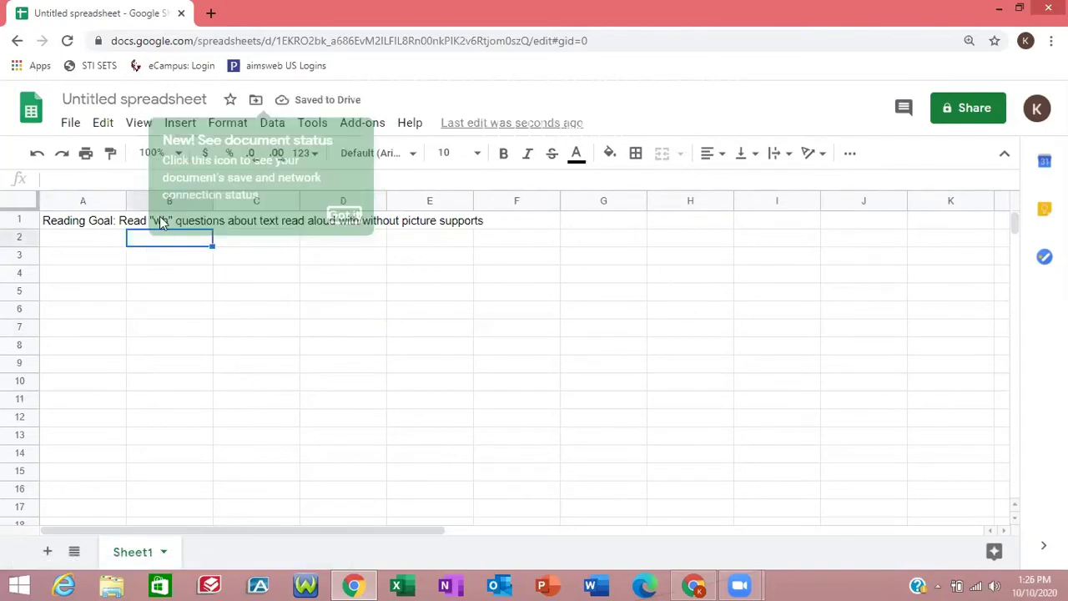
{"action": "left_click", "coordinate": [163, 221]}
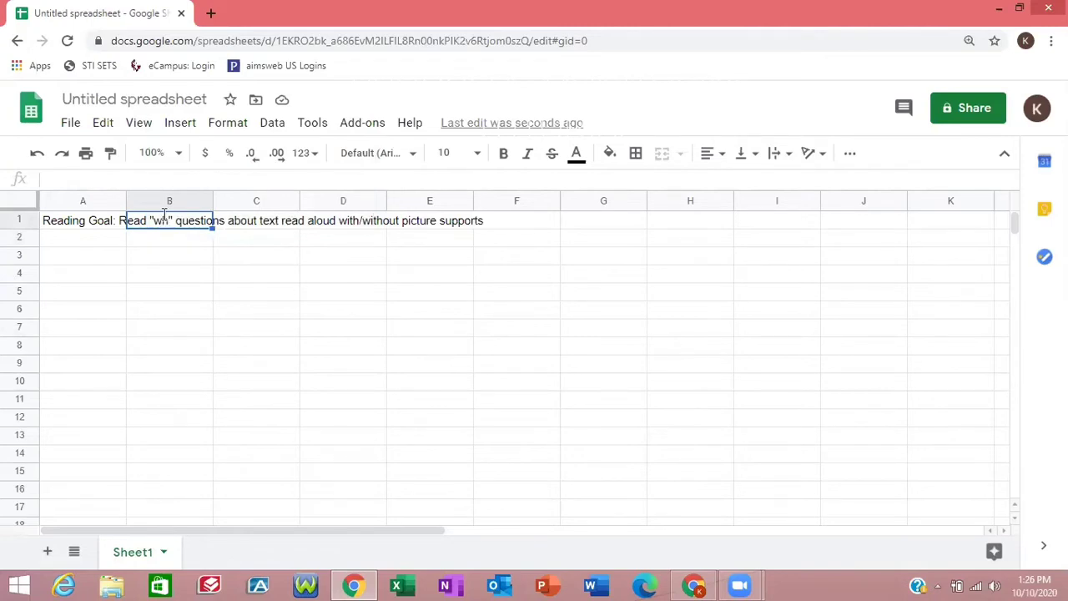
{"action": "double_click", "coordinate": [170, 220]}
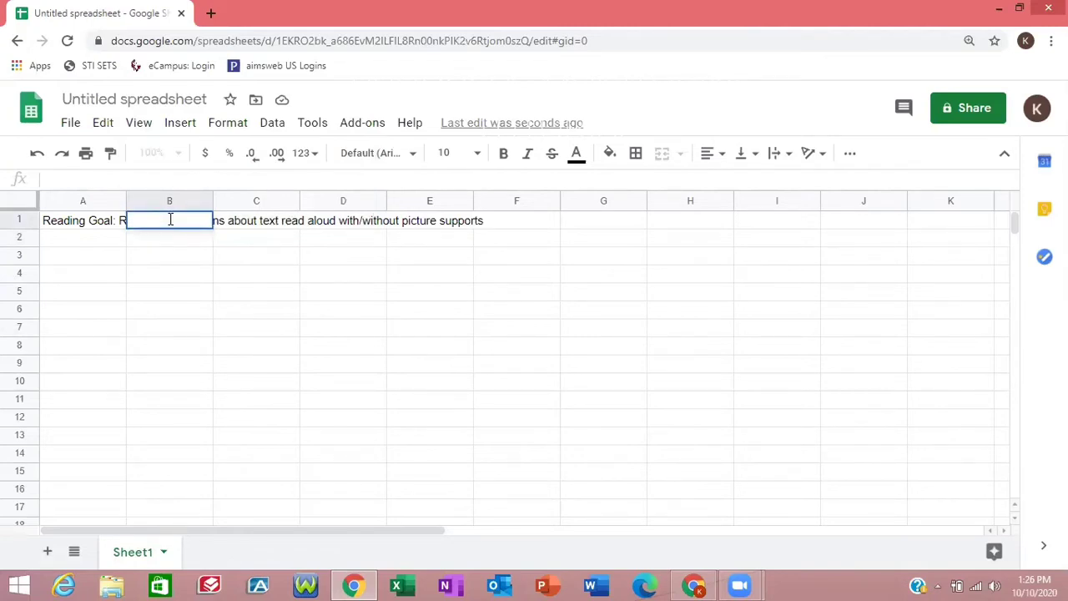
{"action": "type", "text": "week 1"}
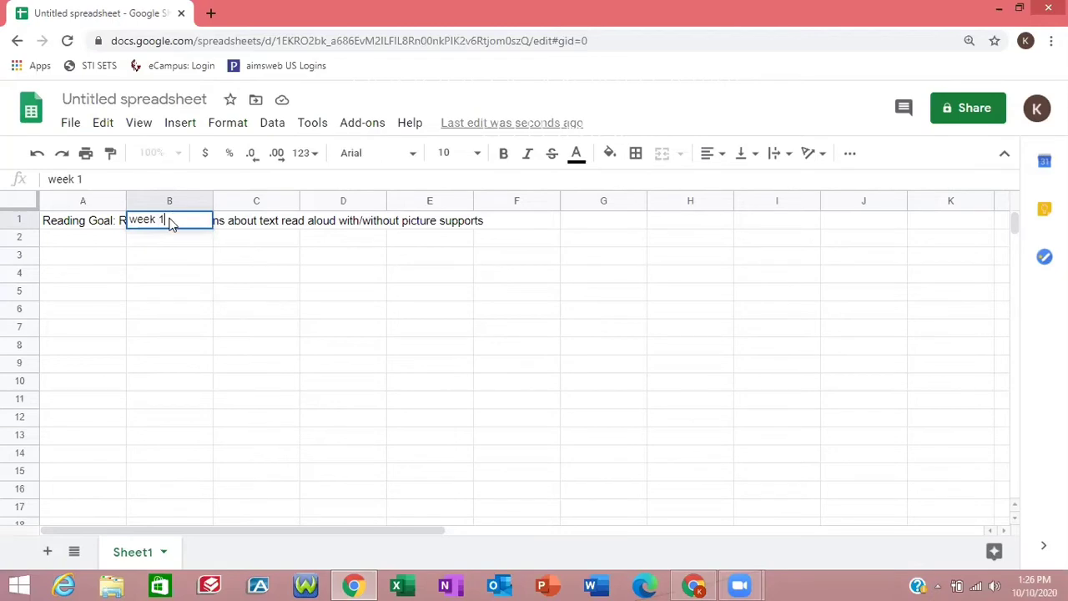
{"action": "key", "text": "Tab"}
- Enter the heading "week 2" in cell C1, with a space before the number
{"action": "type", "text": "week"}
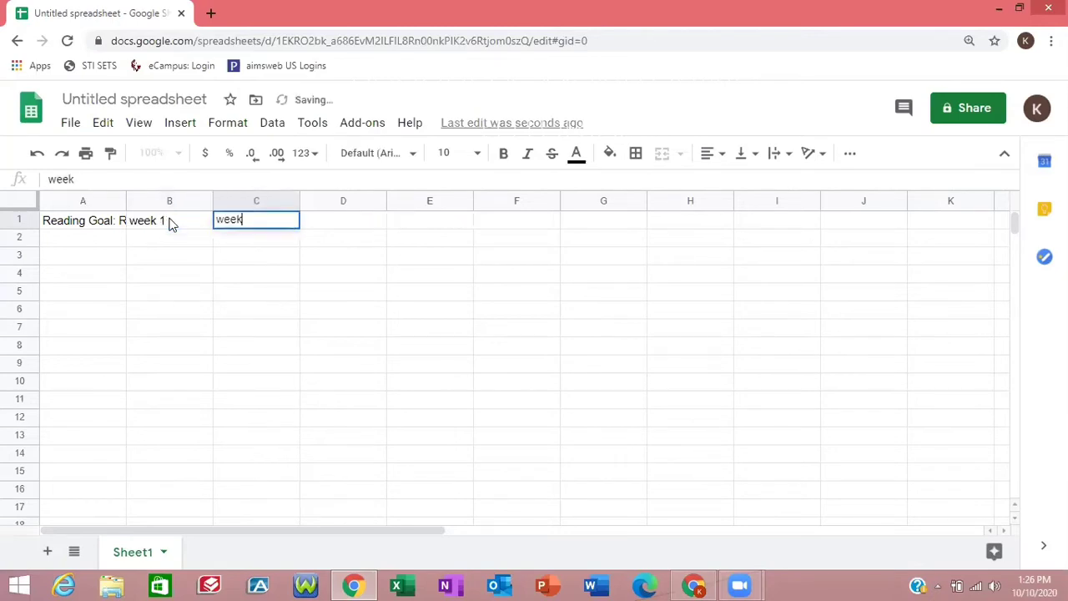
{"action": "type", "text": "2"}
{"action": "key", "text": "Tab"}
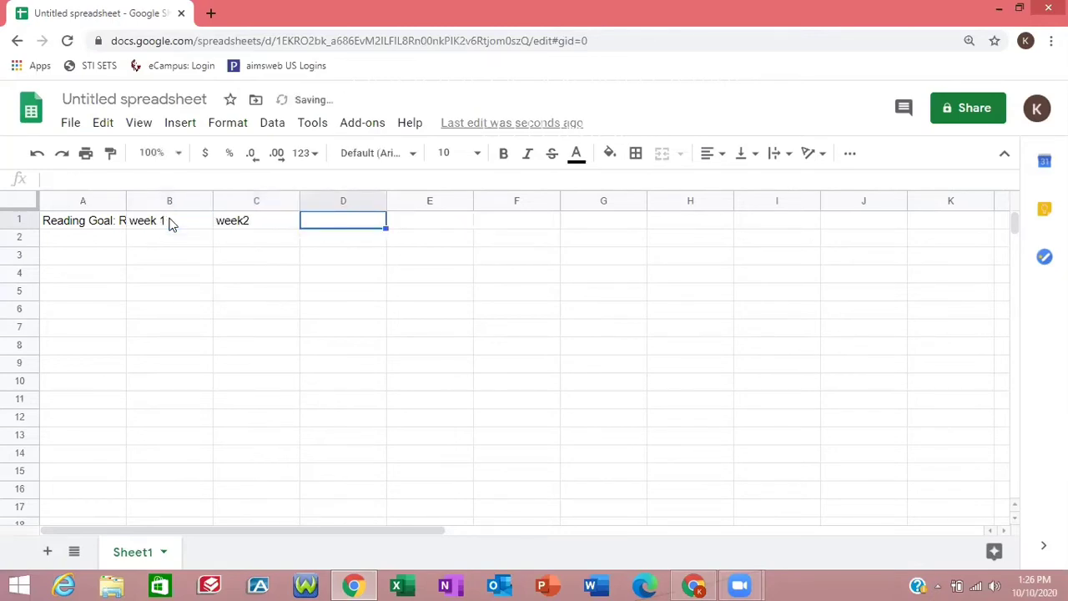
{"action": "double_click", "coordinate": [271, 216]}
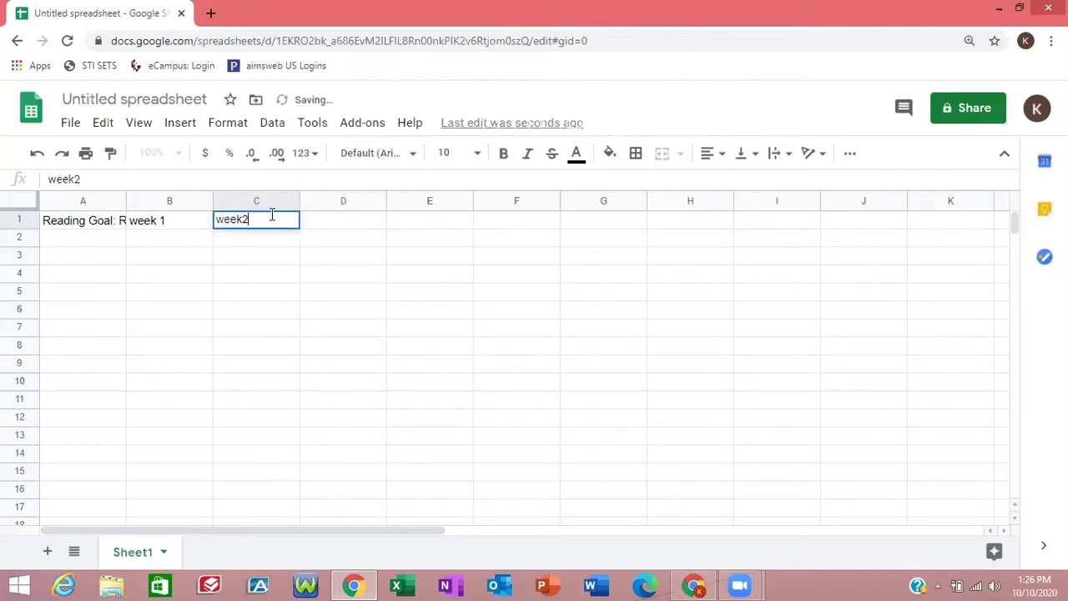
{"action": "double_click", "coordinate": [272, 215]}
{"action": "type", "text": "wee"}
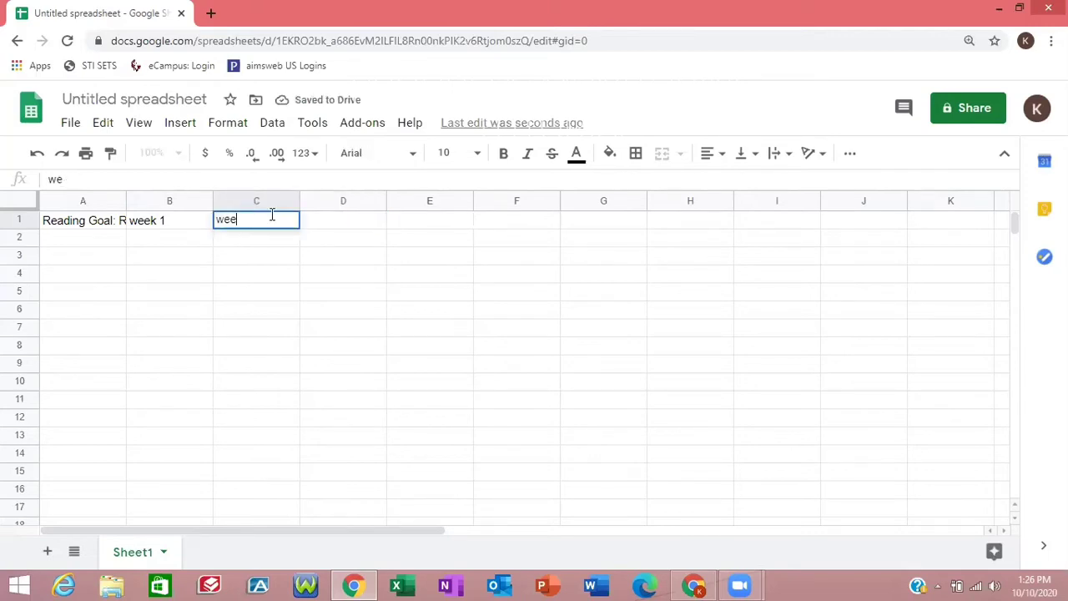
{"action": "type", "text": "k 2"}
{"action": "key", "text": "Tab"}
- Continue the row 1 headings with "week 3", "week 4" and "week 5" in cells D1 to F1
{"action": "type", "text": "week"}
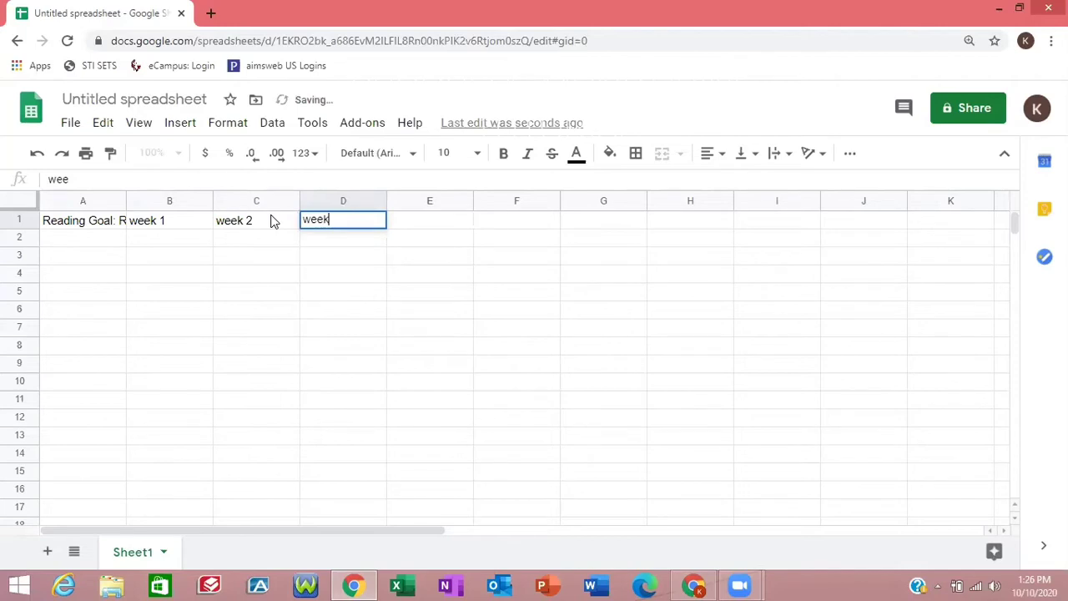
{"action": "type", "text": " 3"}
{"action": "key", "text": "Tab"}
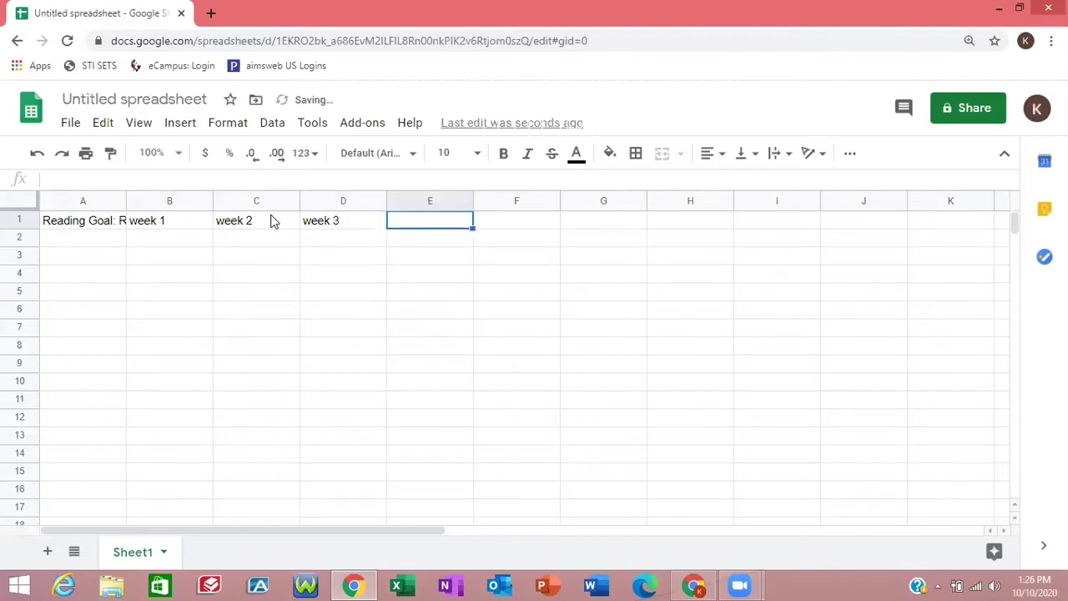
{"action": "type", "text": "week 4"}
{"action": "key", "text": "Tab"}
{"action": "type", "text": "w"}
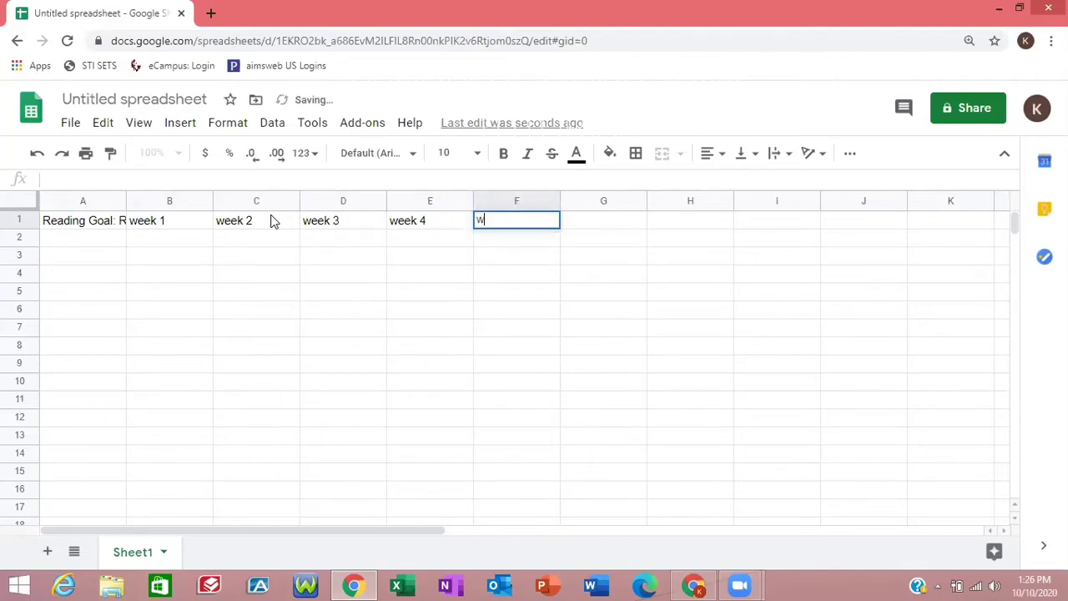
{"action": "type", "text": "eek 5"}
{"action": "key", "text": "Tab"}
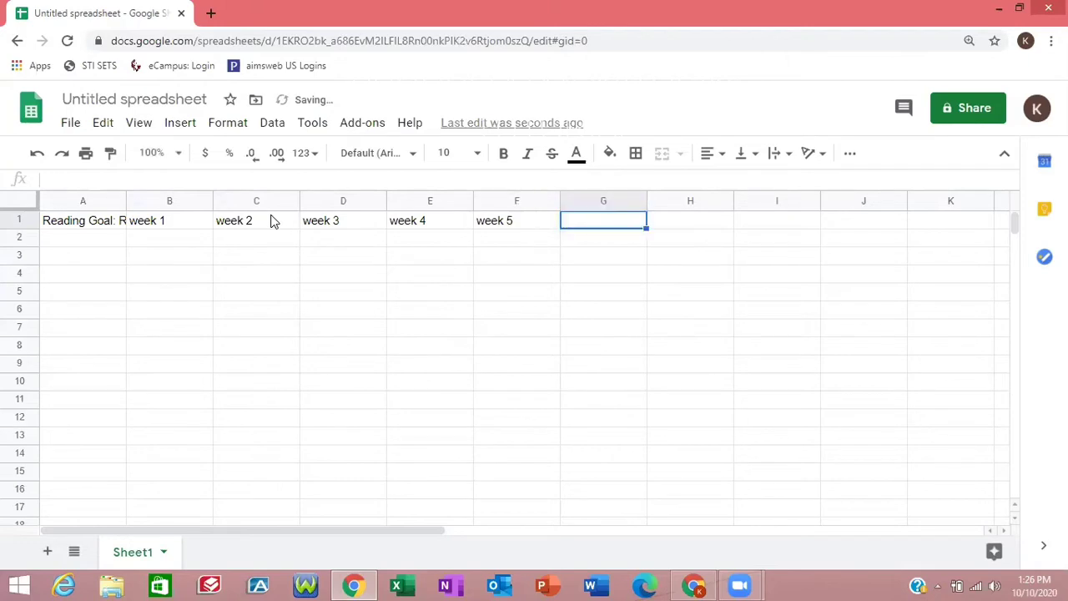
- Fill cells G1 to J1 with the headings "week 6", "week 7", "week 8" and "week 9"
{"action": "type", "text": "week 6"}
{"action": "key", "text": "Tab"}
{"action": "type", "text": "we"}
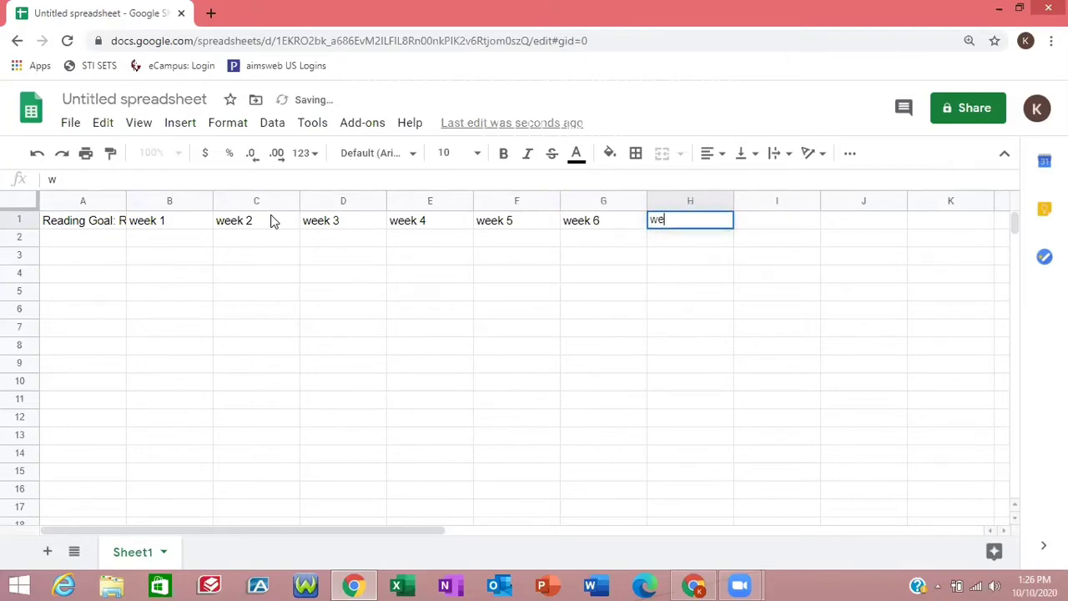
{"action": "type", "text": "ek 7"}
{"action": "key", "text": "Tab"}
{"action": "type", "text": "wee"}
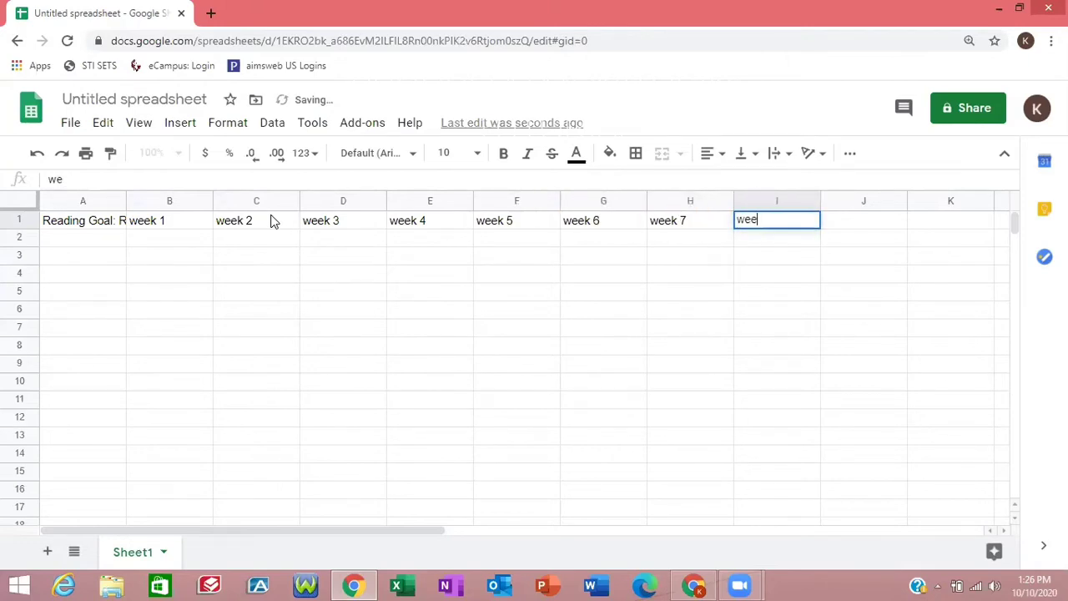
{"action": "type", "text": "k 8"}
{"action": "key", "text": "Tab"}
{"action": "type", "text": "week"}
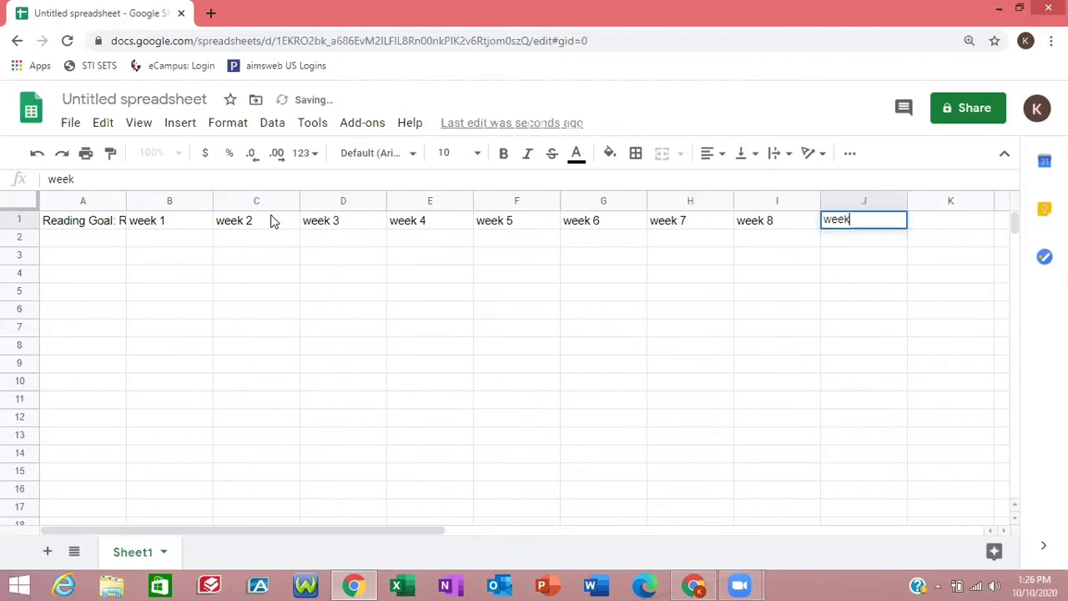
{"action": "type", "text": " 9"}
{"action": "left_click", "coordinate": [148, 245]}
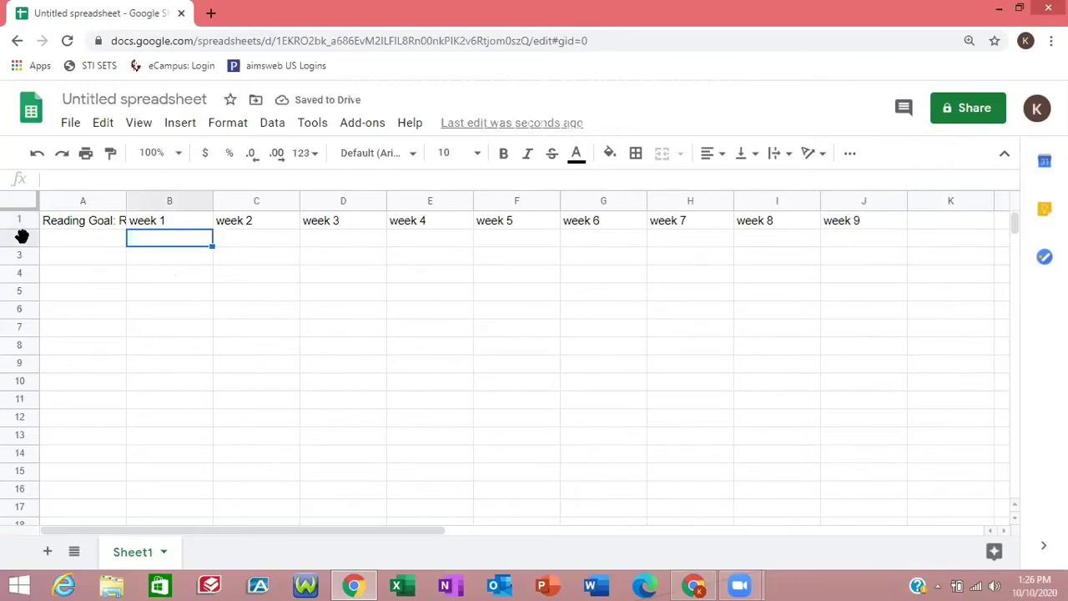
- Select all of row 2 and open the conditional format rules for it
{"action": "left_click", "coordinate": [22, 236]}
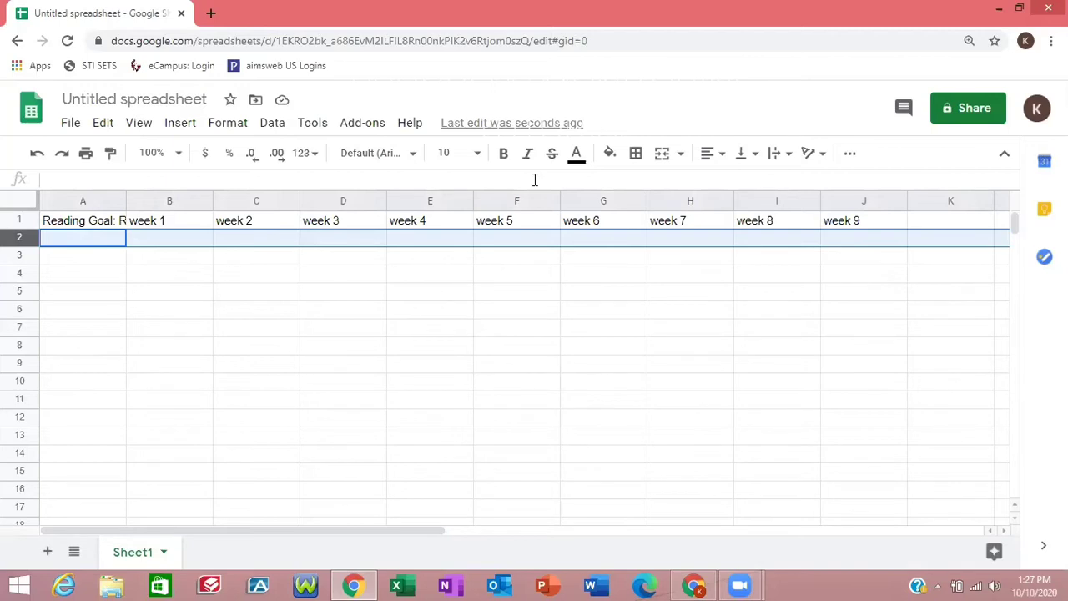
{"action": "left_click", "coordinate": [613, 155]}
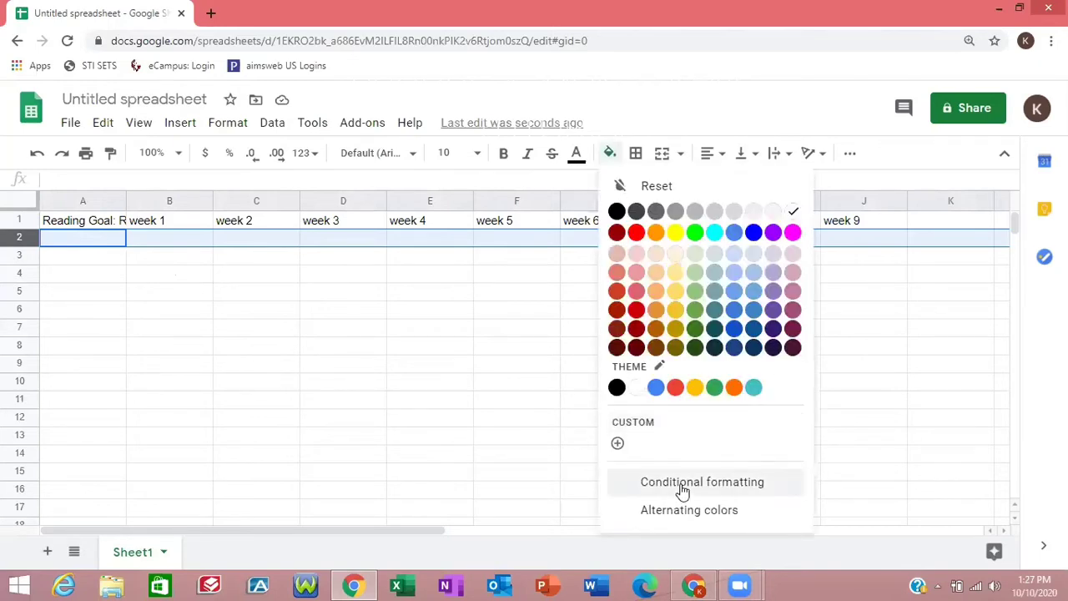
{"action": "left_click", "coordinate": [682, 484]}
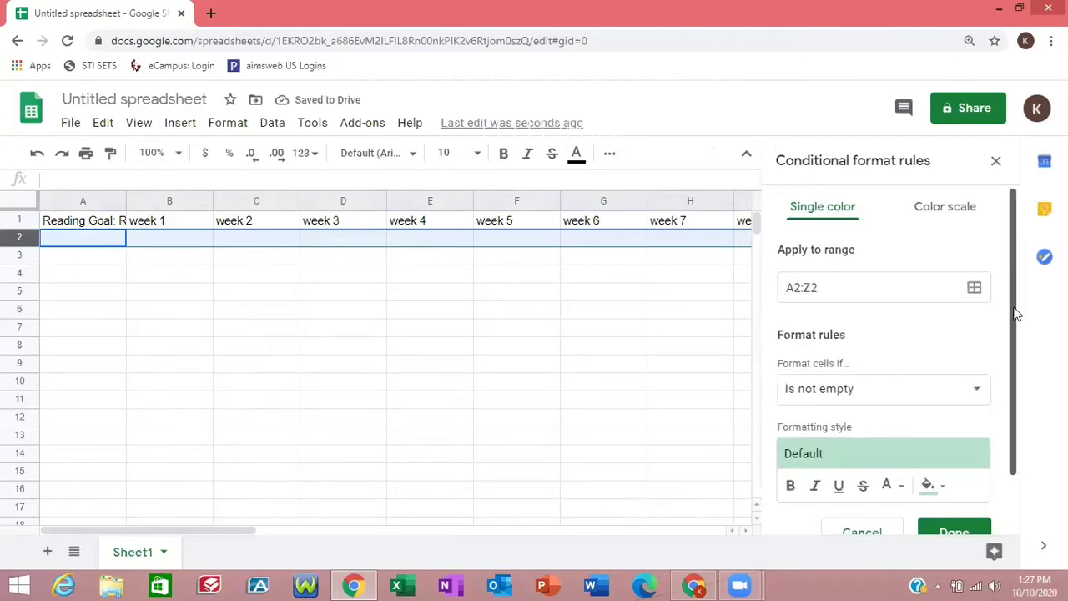
{"action": "scroll", "coordinate": [830, 346], "scroll_direction": "down", "scroll_amount": 1}
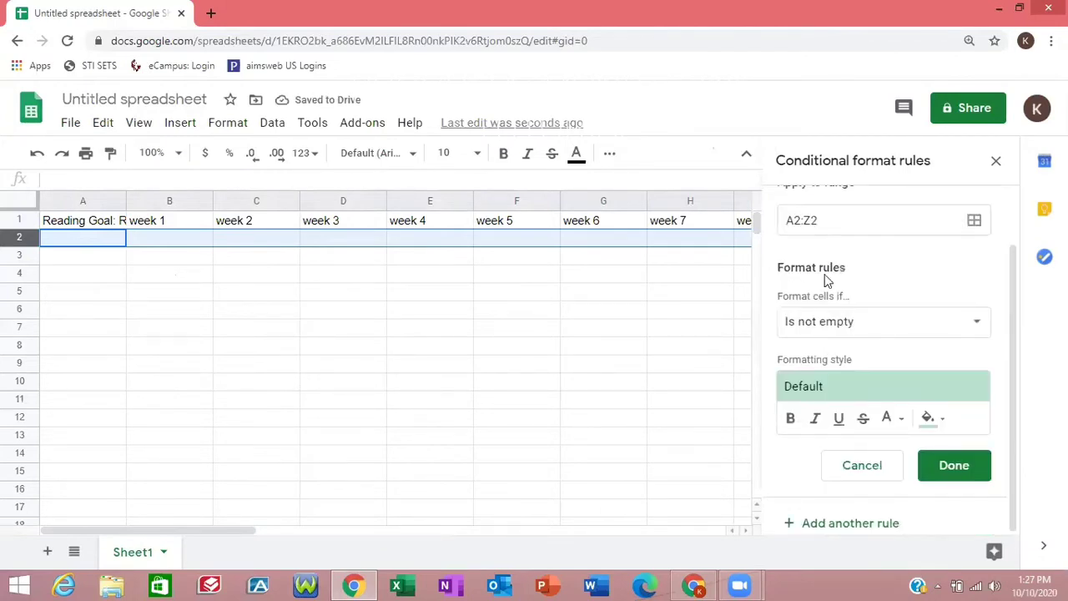
- Set the row 2 rule to fill cells red when their value is less than or equal to 50
{"action": "left_click", "coordinate": [800, 332]}
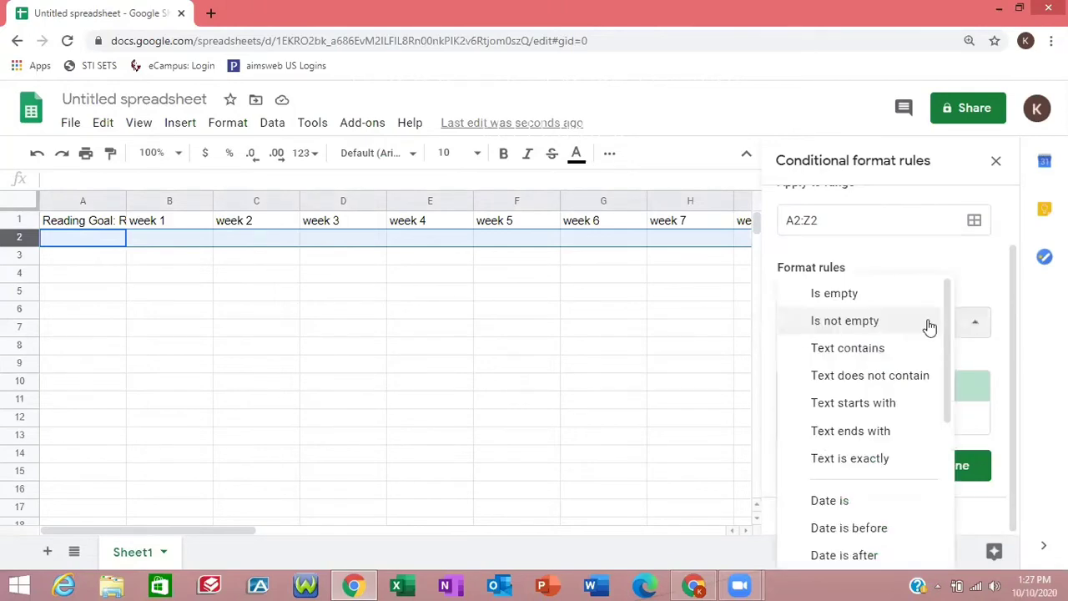
{"action": "scroll", "coordinate": [944, 371], "scroll_direction": "down", "scroll_amount": 2}
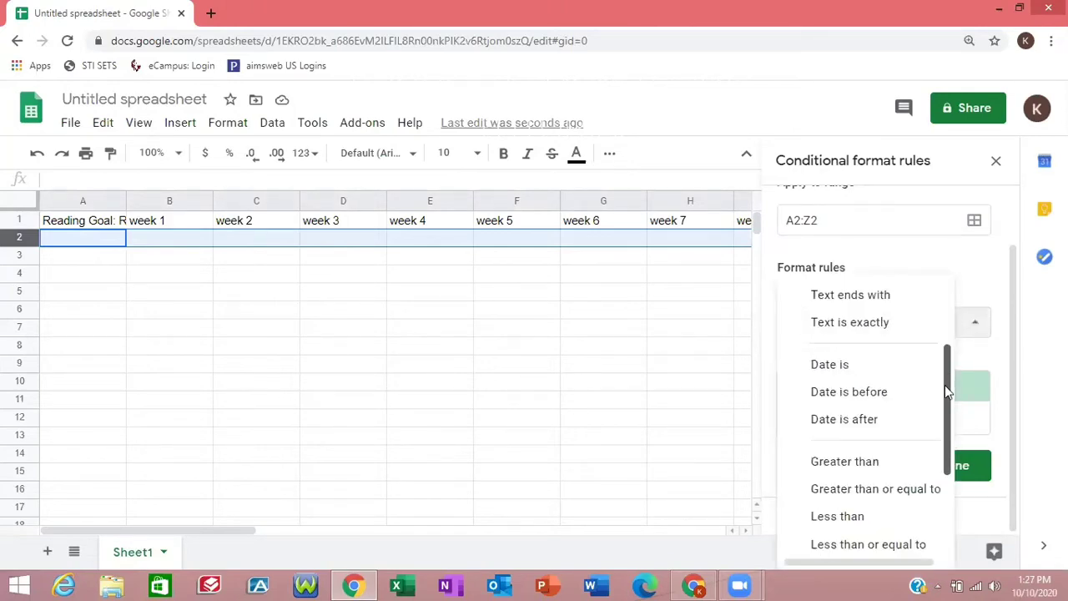
{"action": "scroll", "coordinate": [944, 424], "scroll_direction": "down", "scroll_amount": 3}
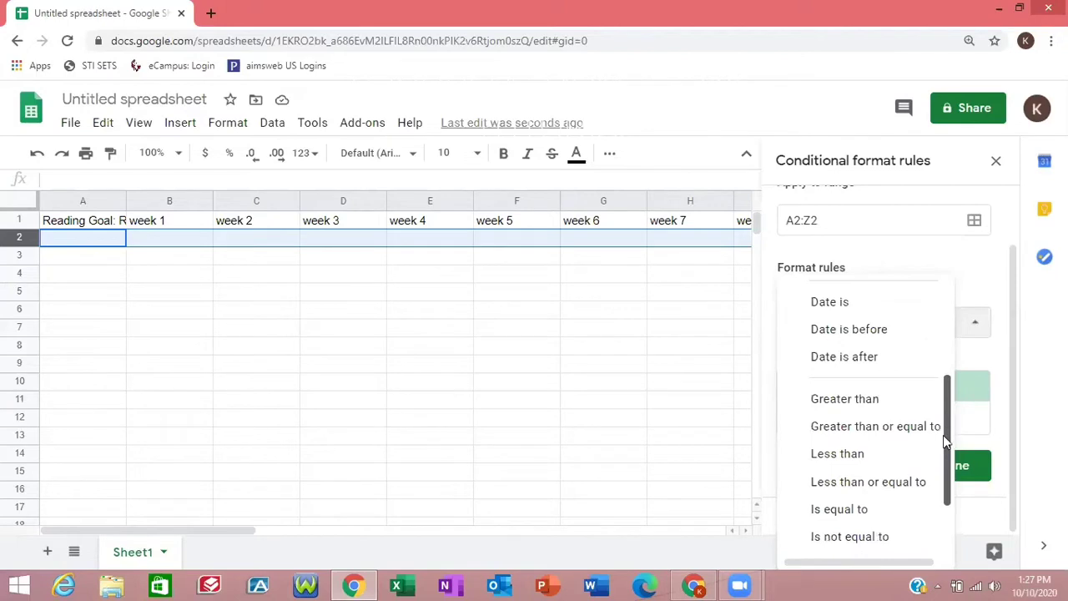
{"action": "scroll", "coordinate": [870, 425], "scroll_direction": "down", "scroll_amount": 1}
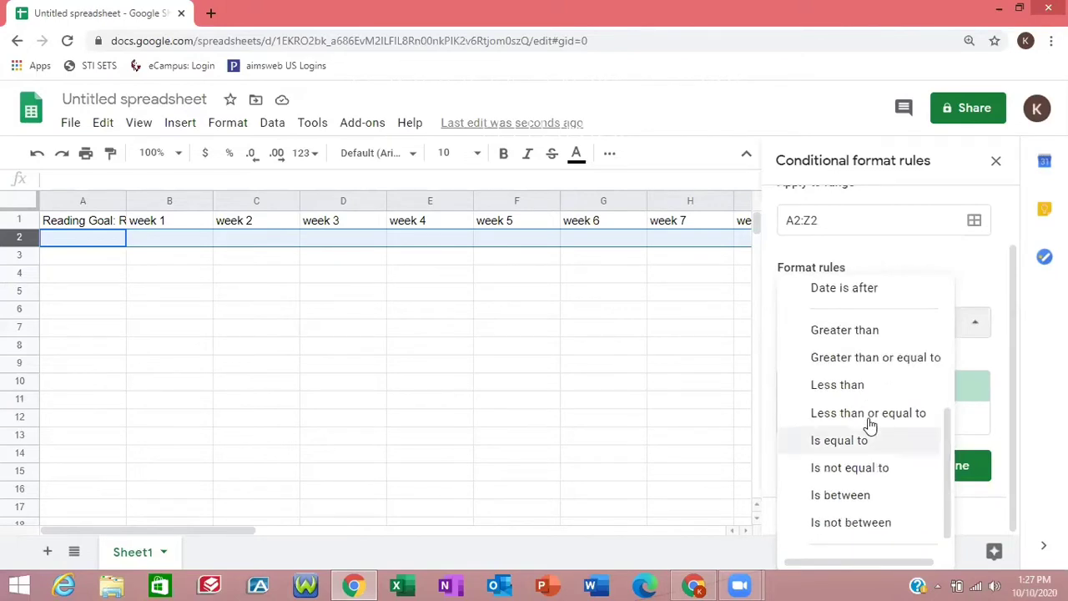
{"action": "left_click", "coordinate": [869, 413]}
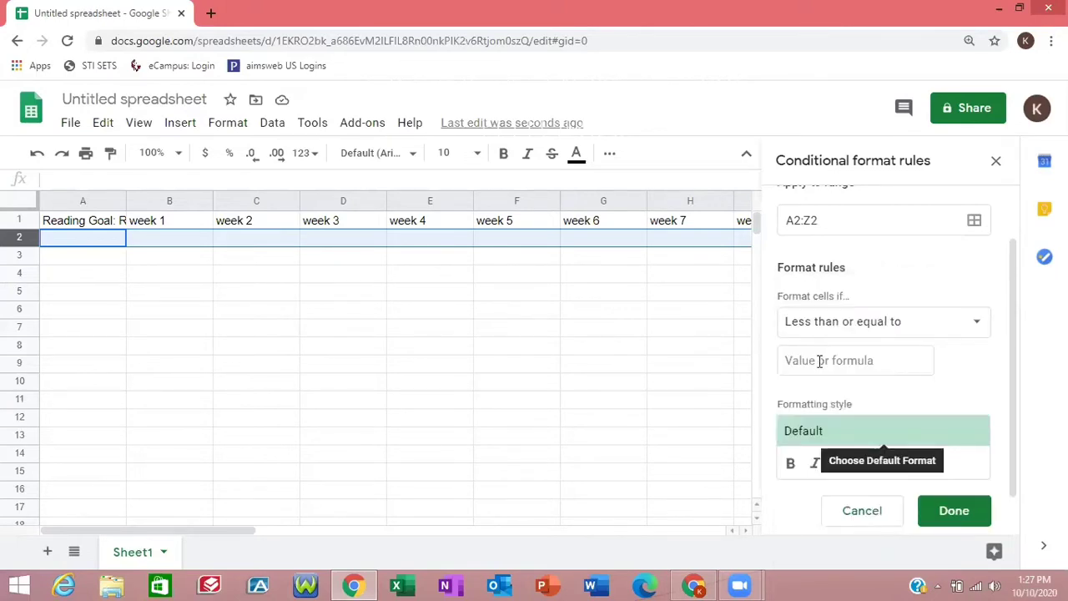
{"action": "left_click", "coordinate": [820, 361]}
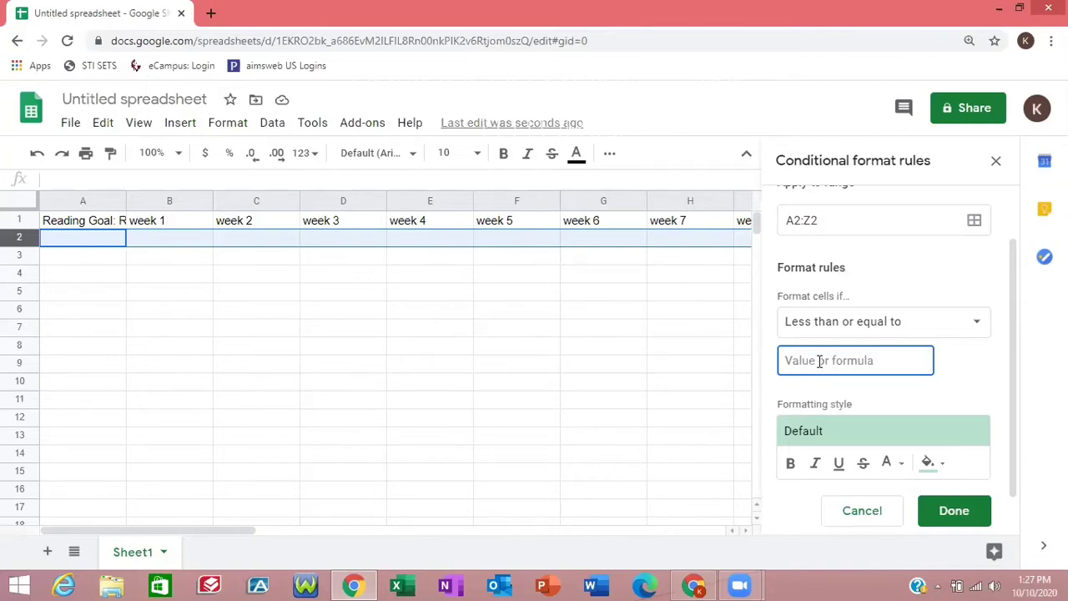
{"action": "type", "text": "50"}
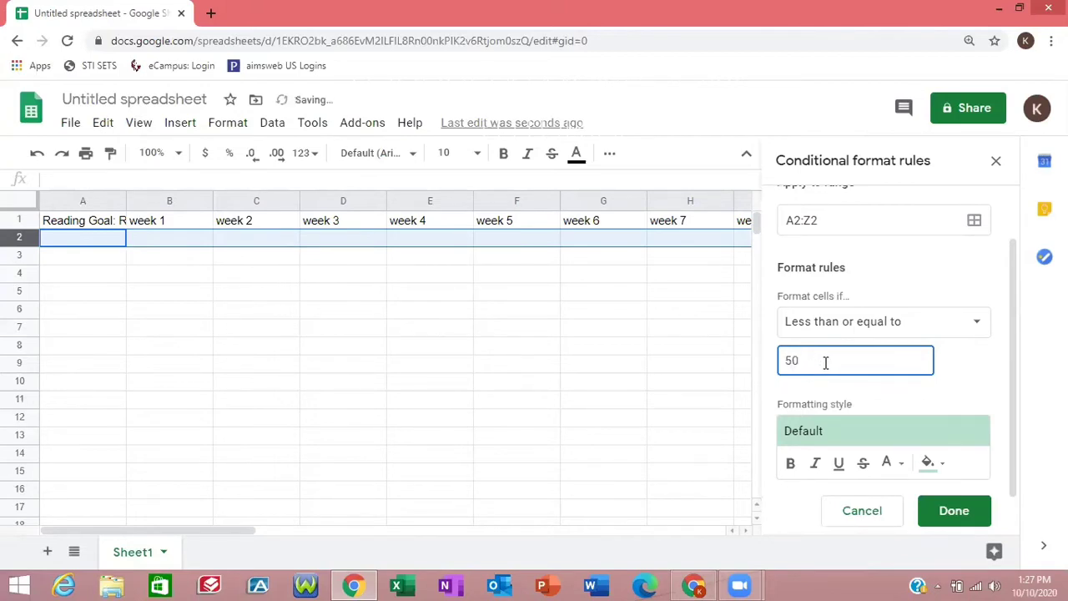
{"action": "left_click", "coordinate": [943, 467]}
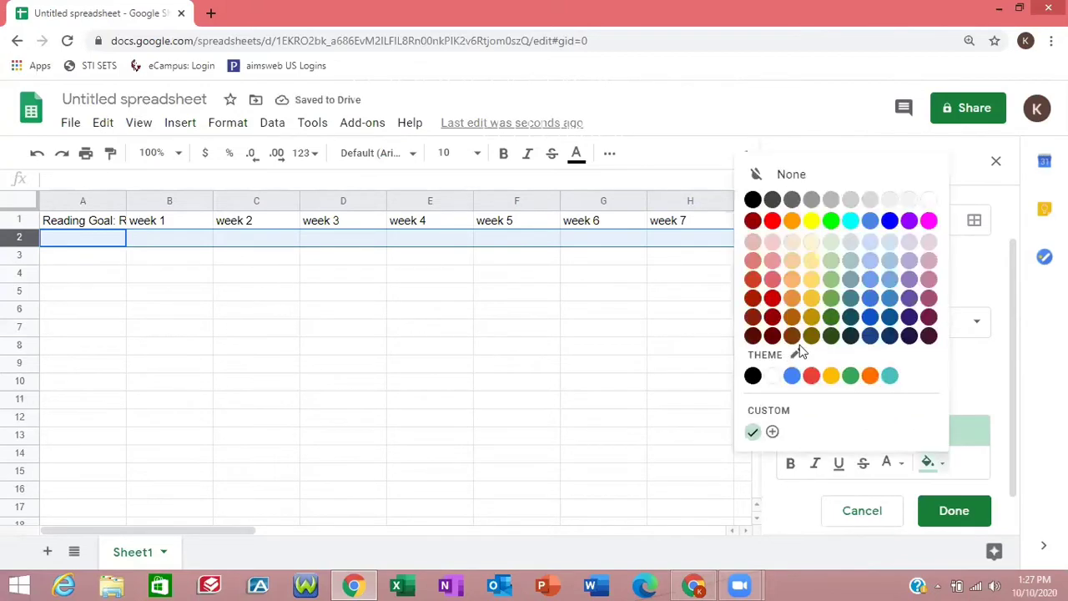
{"action": "left_click", "coordinate": [773, 225]}
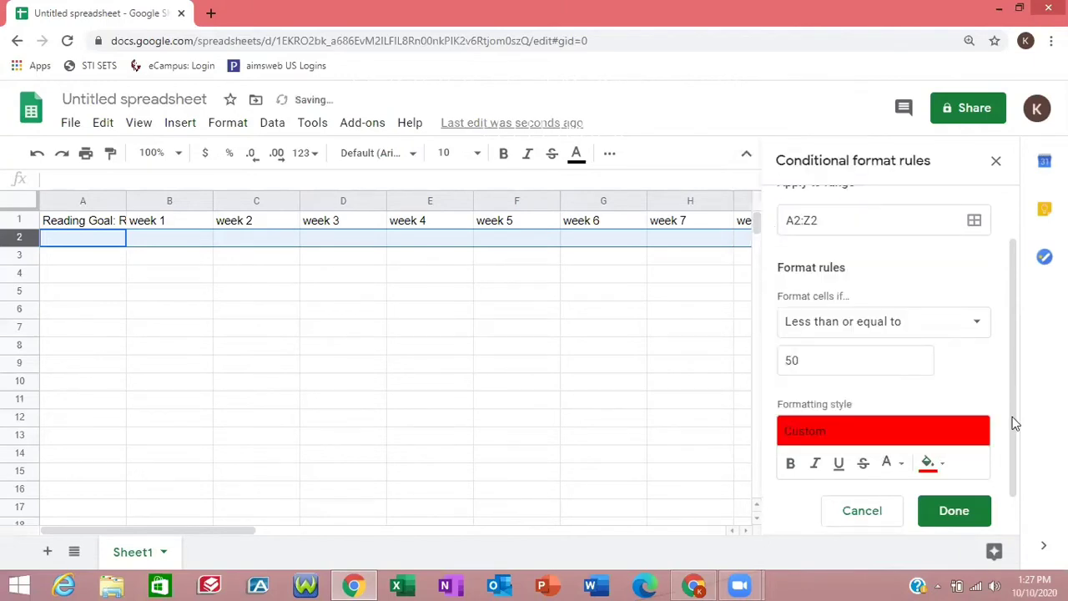
- Add a second rule for row 2 that fills cells yellow when their value is between 51 and 79
{"action": "scroll", "coordinate": [1011, 422], "scroll_direction": "down", "scroll_amount": 1}
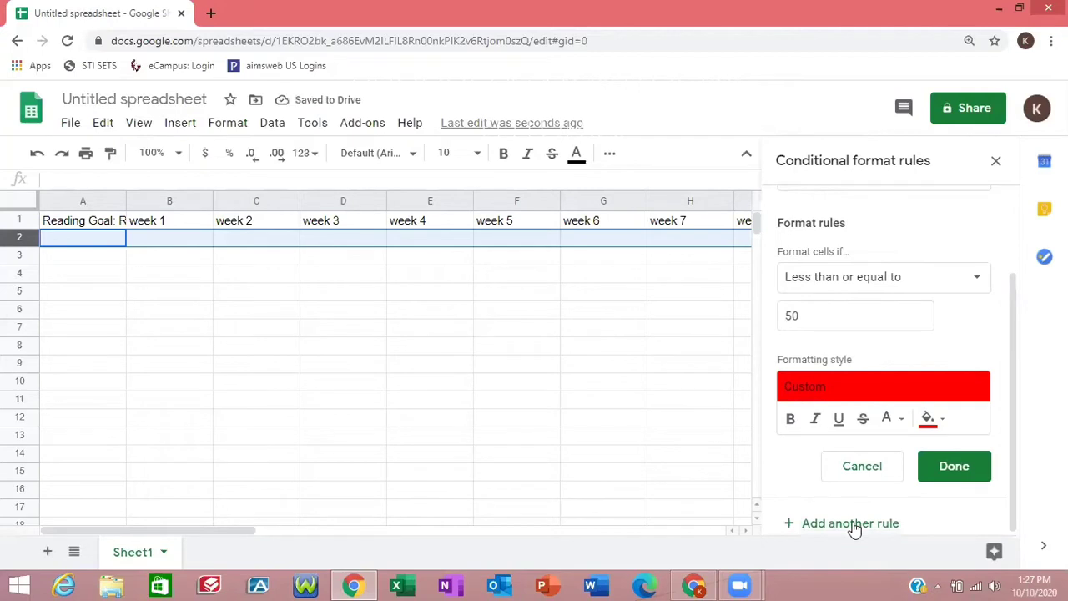
{"action": "scroll", "coordinate": [854, 359], "scroll_direction": "up", "scroll_amount": 3}
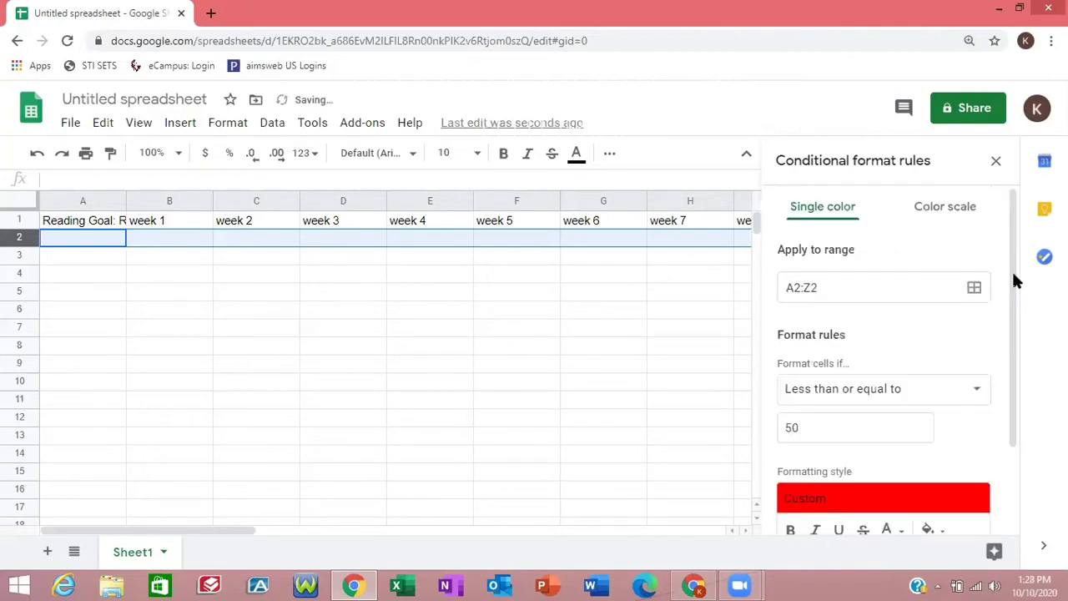
{"action": "scroll", "coordinate": [1016, 333], "scroll_direction": "down", "scroll_amount": 1}
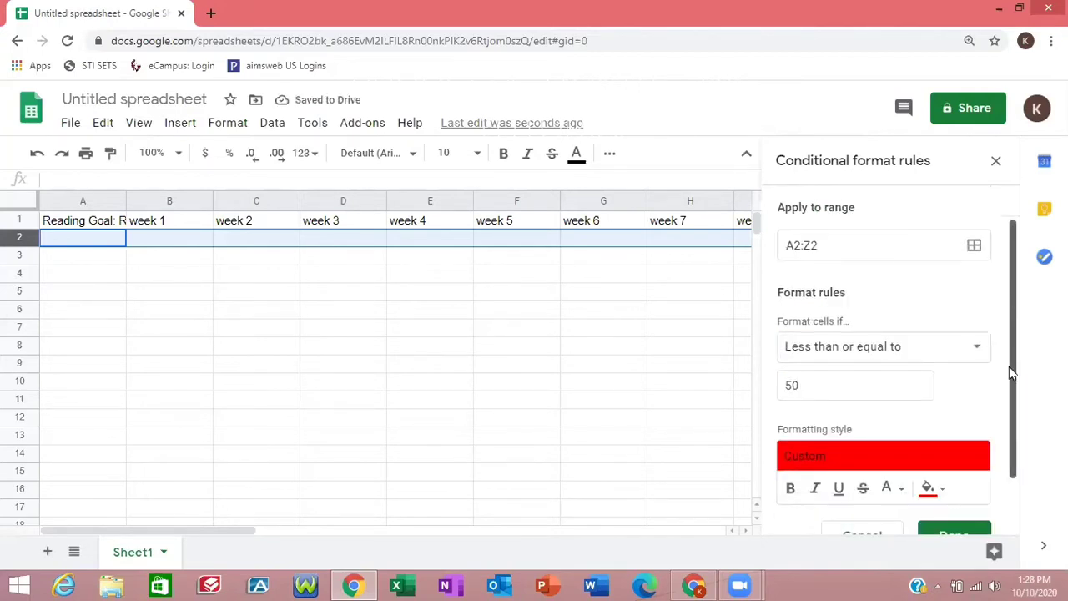
{"action": "scroll", "coordinate": [968, 334], "scroll_direction": "down", "scroll_amount": 2}
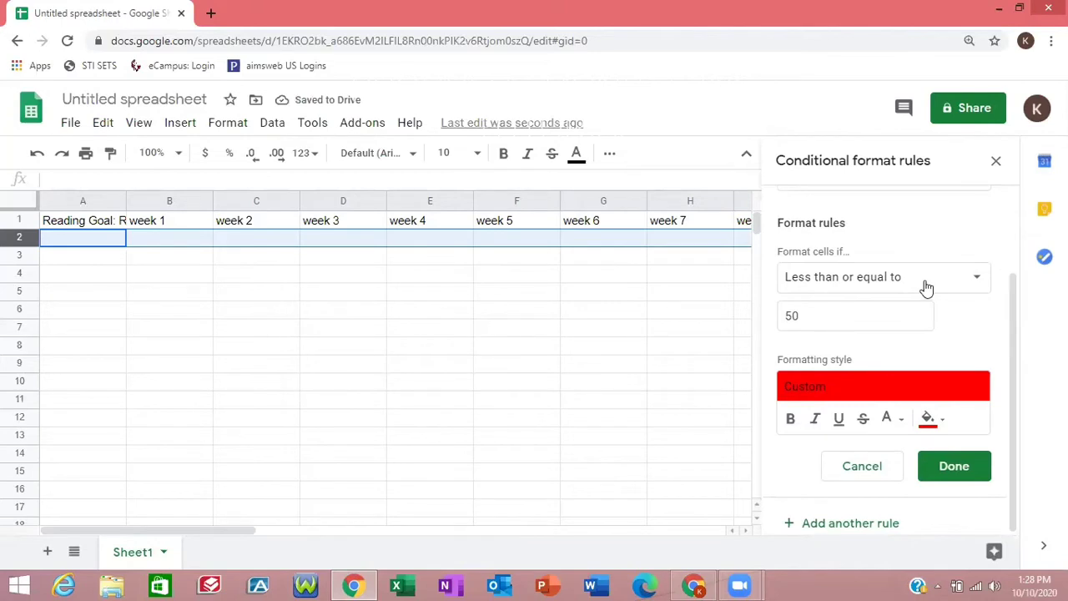
{"action": "left_click", "coordinate": [926, 283]}
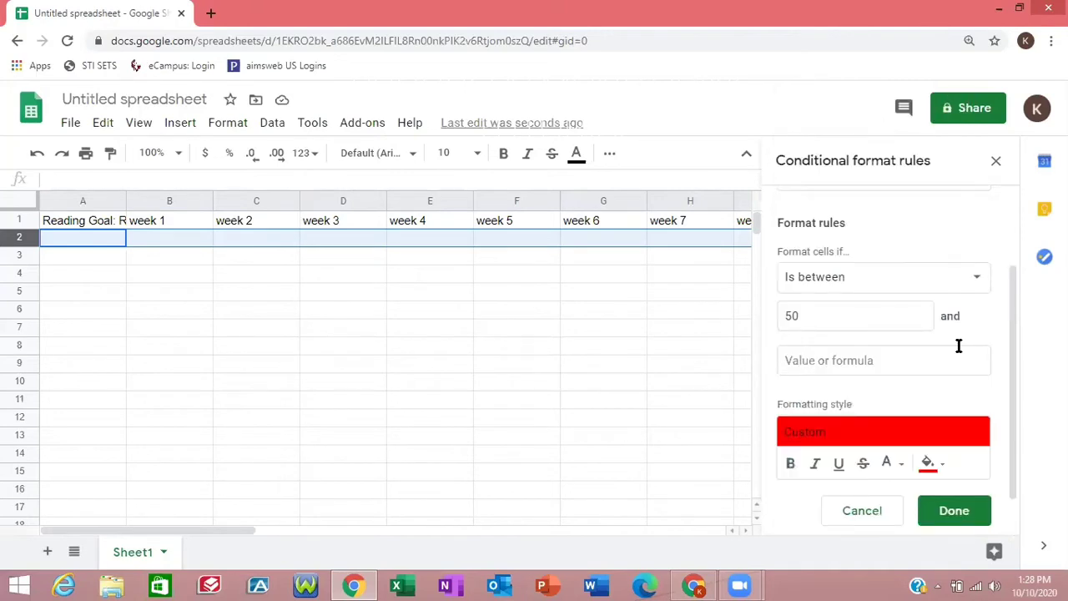
{"action": "left_click", "coordinate": [807, 322]}
{"action": "key", "text": "BackSpace"}
{"action": "type", "text": "1"}
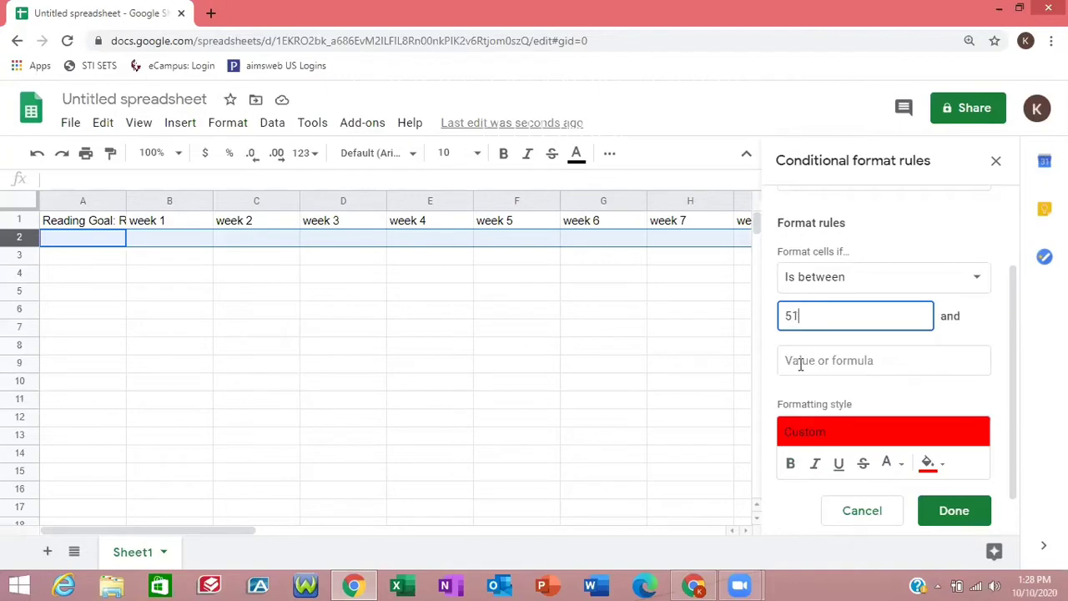
{"action": "left_click", "coordinate": [799, 362]}
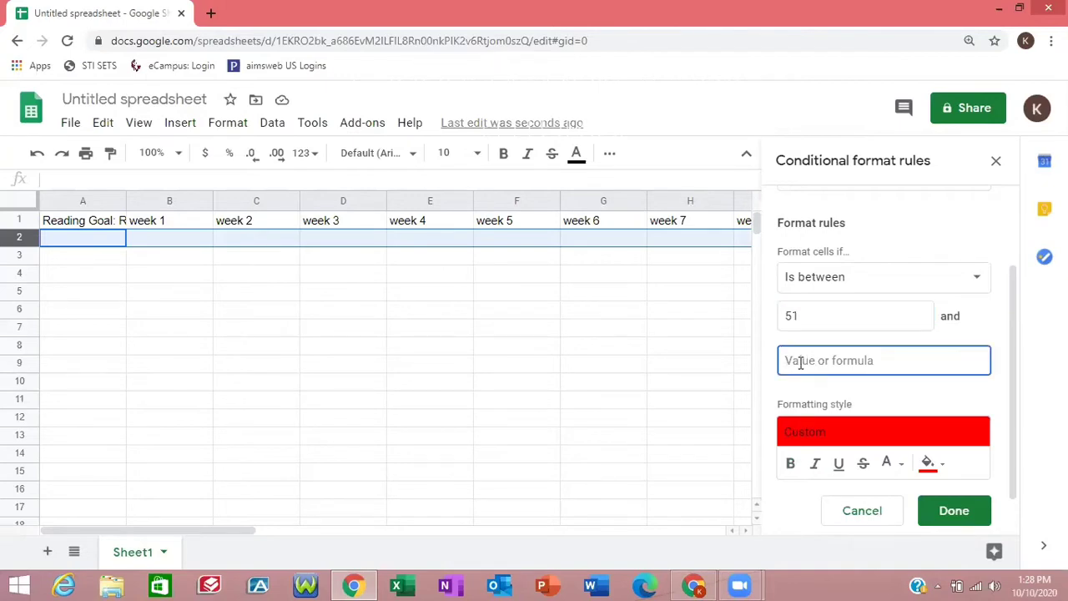
{"action": "type", "text": "79"}
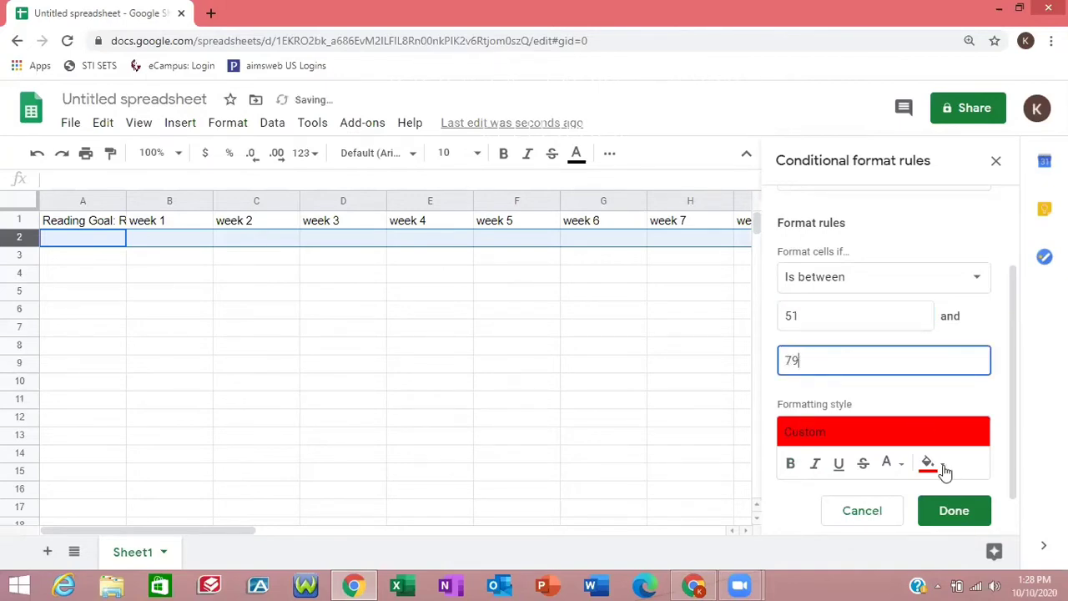
{"action": "left_click", "coordinate": [943, 471]}
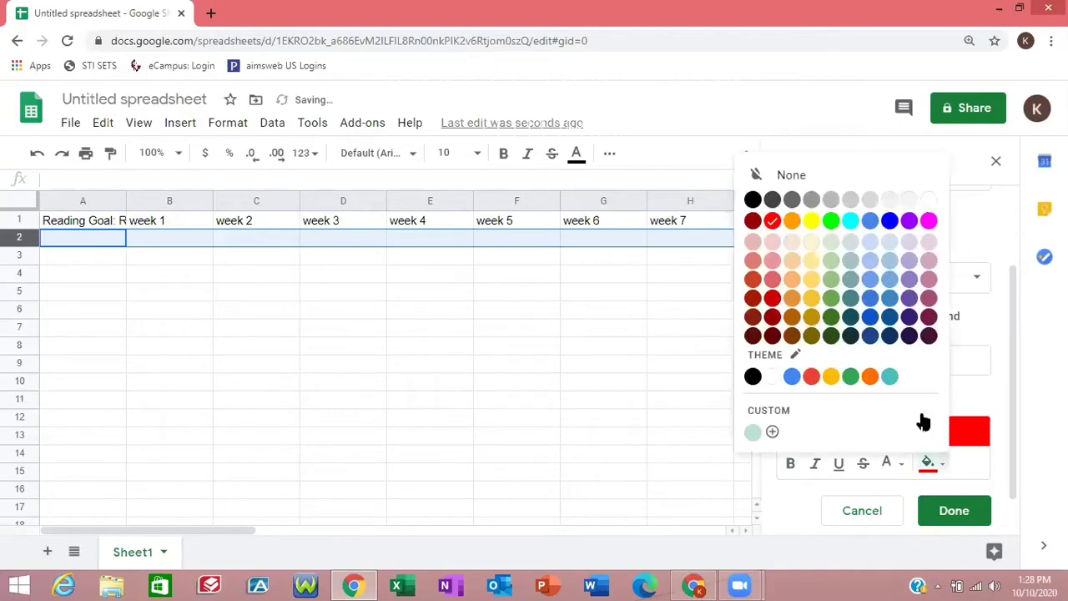
{"action": "left_click", "coordinate": [814, 219]}
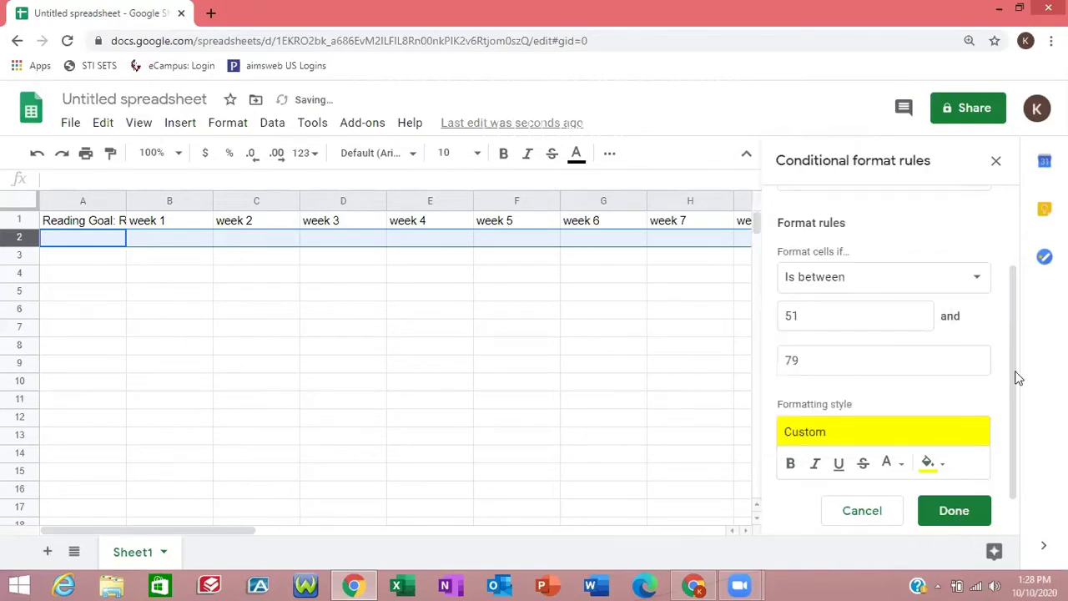
- Add a third rule for row 2 filling cells medium green when greater than or equal to 80, and save the rules
{"action": "scroll", "coordinate": [834, 542], "scroll_direction": "down", "scroll_amount": 1}
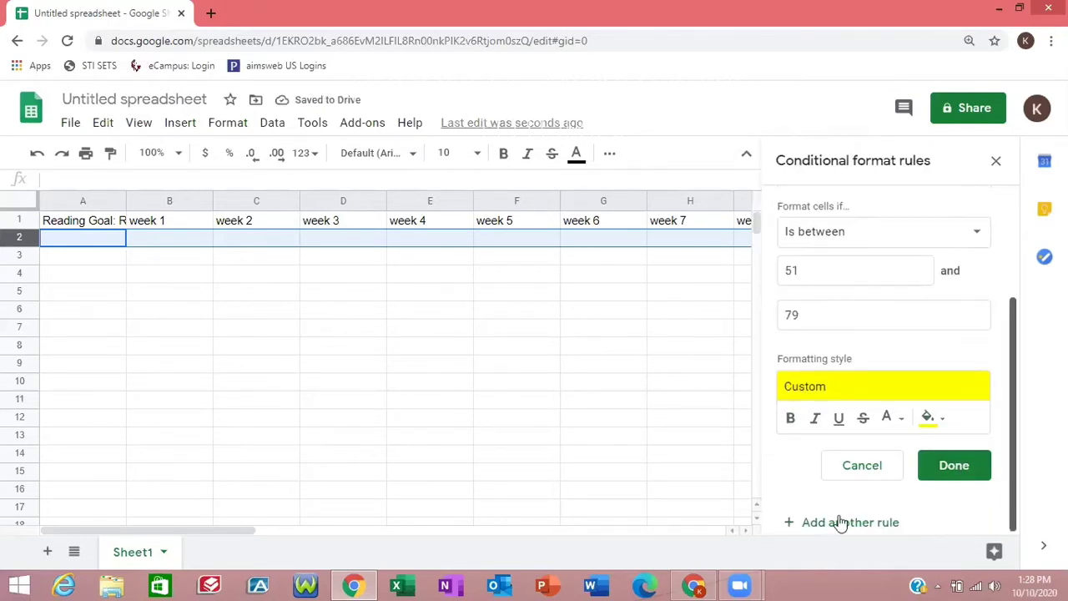
{"action": "scroll", "coordinate": [846, 267], "scroll_direction": "up", "scroll_amount": 3}
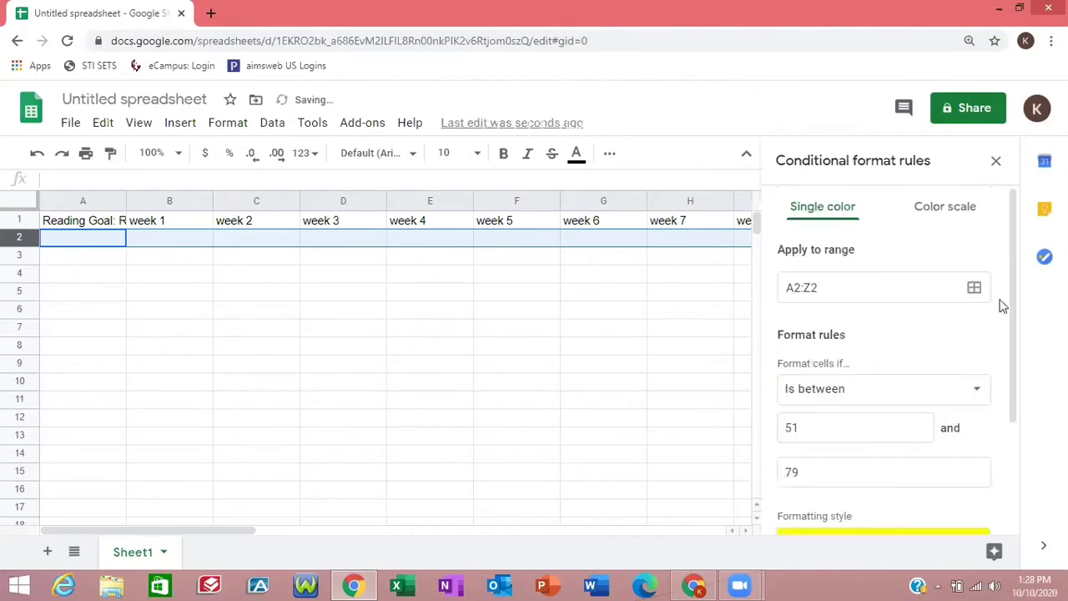
{"action": "scroll", "coordinate": [905, 258], "scroll_direction": "down", "scroll_amount": 3}
{"action": "left_click", "coordinate": [901, 233]}
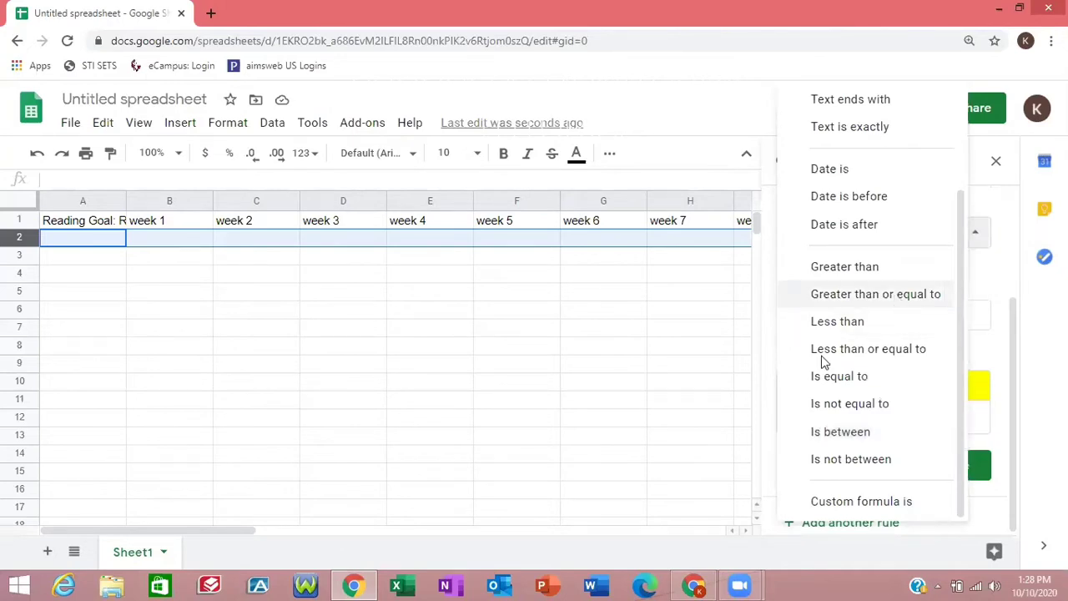
{"action": "left_click", "coordinate": [893, 294]}
{"action": "left_click", "coordinate": [811, 323]}
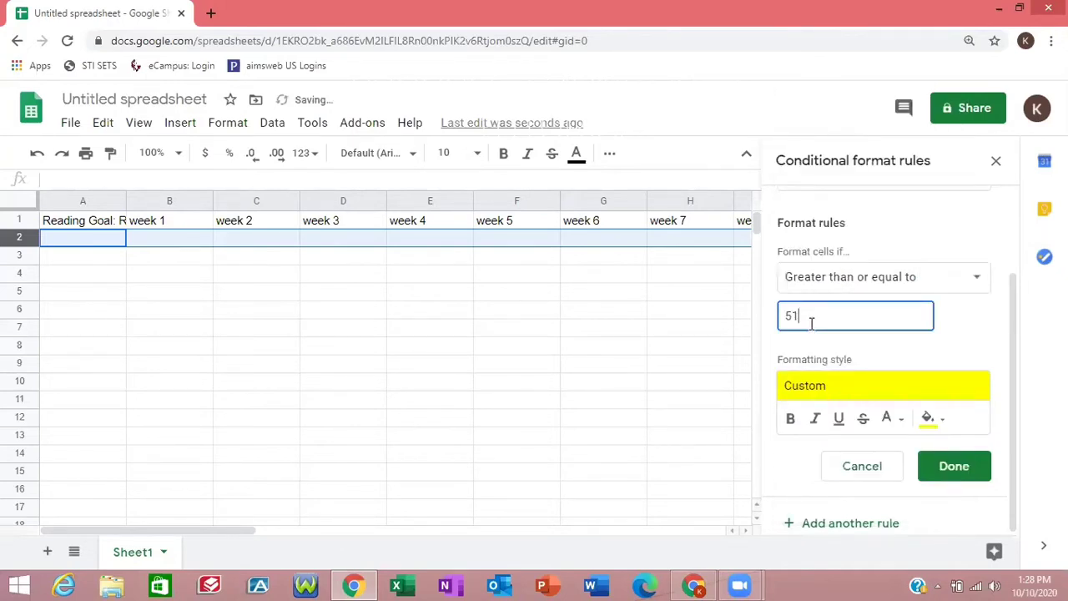
{"action": "key", "text": "BackSpace"}
{"action": "key", "text": "BackSpace"}
{"action": "type", "text": "80"}
{"action": "left_click", "coordinate": [940, 417]}
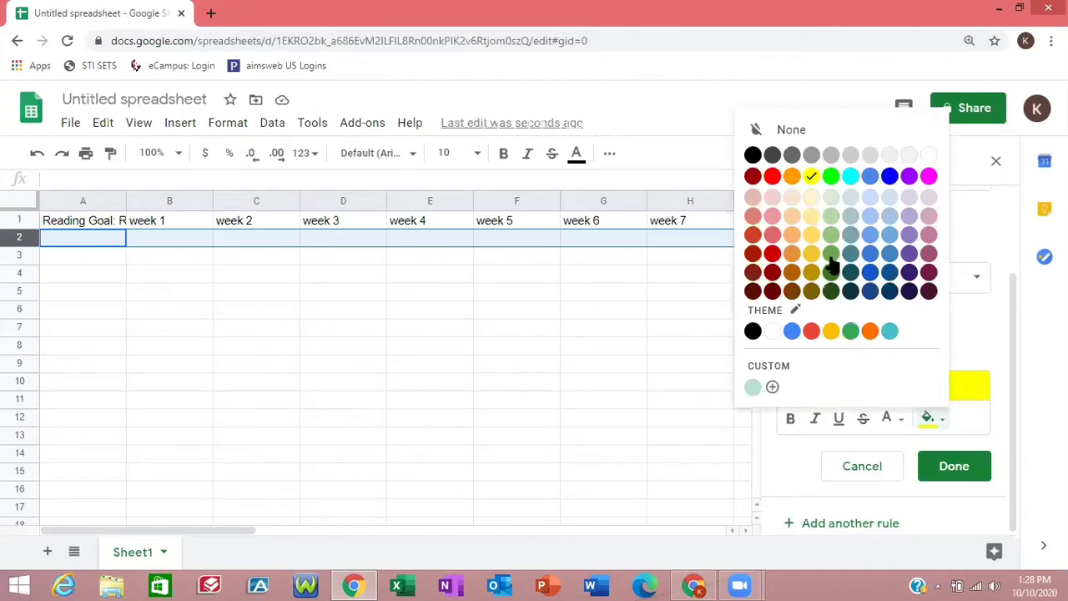
{"action": "left_click", "coordinate": [830, 255]}
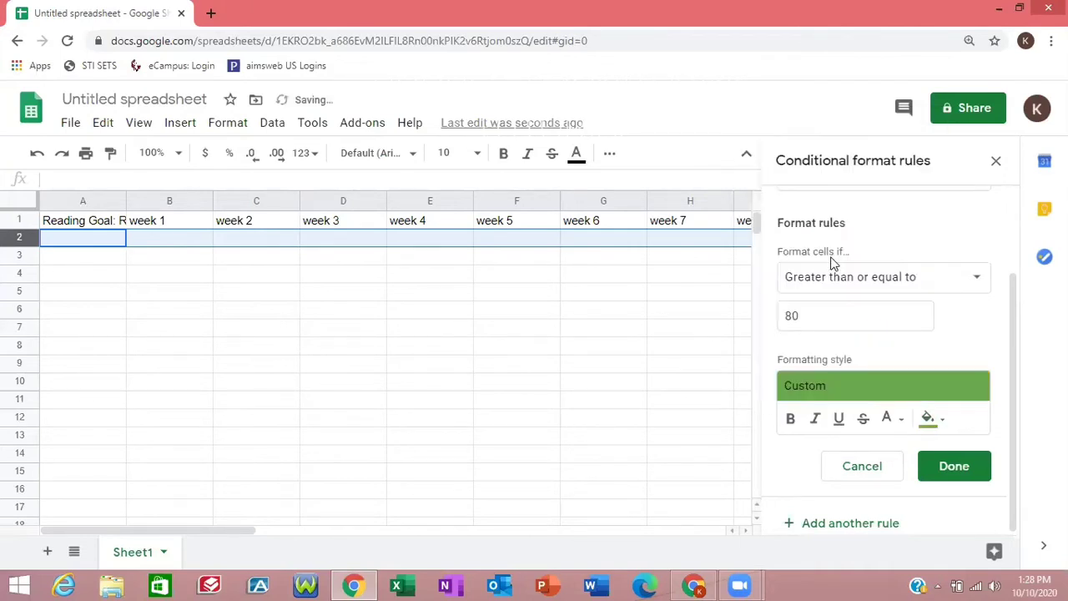
{"action": "left_click", "coordinate": [940, 468]}
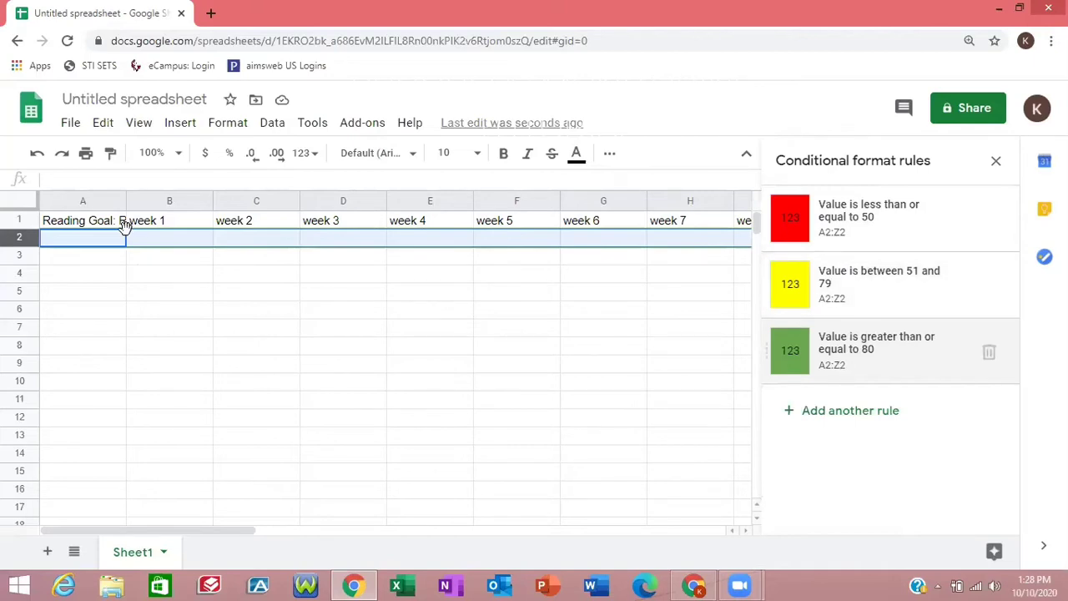
- Enter the sample scores 25 for week 1 in cell B2 and 43 for week 2 in cell C2
{"action": "left_click", "coordinate": [154, 240]}
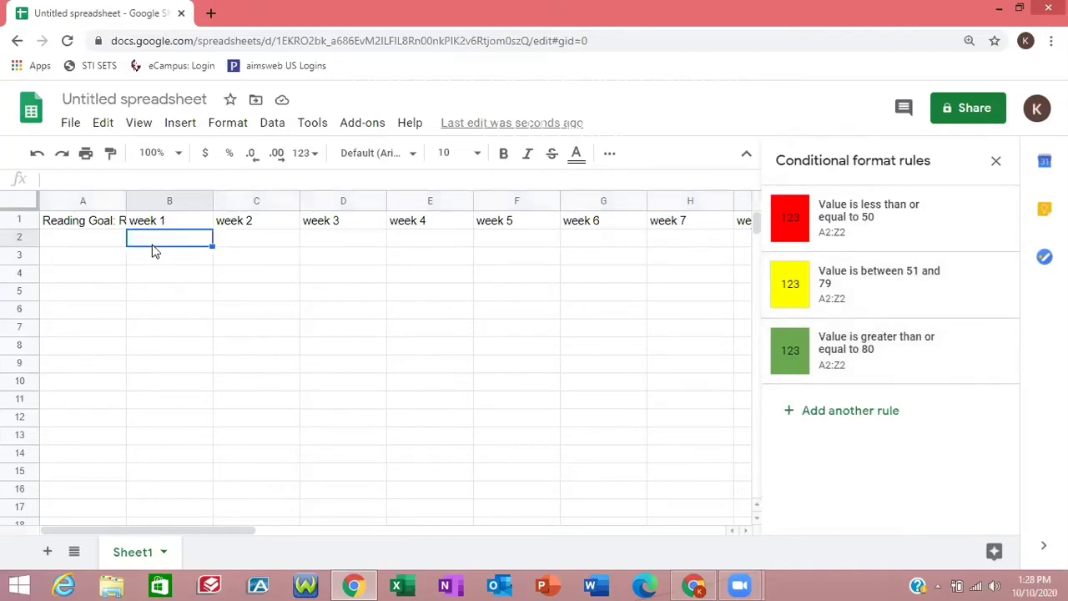
{"action": "double_click", "coordinate": [153, 243]}
{"action": "type", "text": "25"}
{"action": "key", "text": "Tab"}
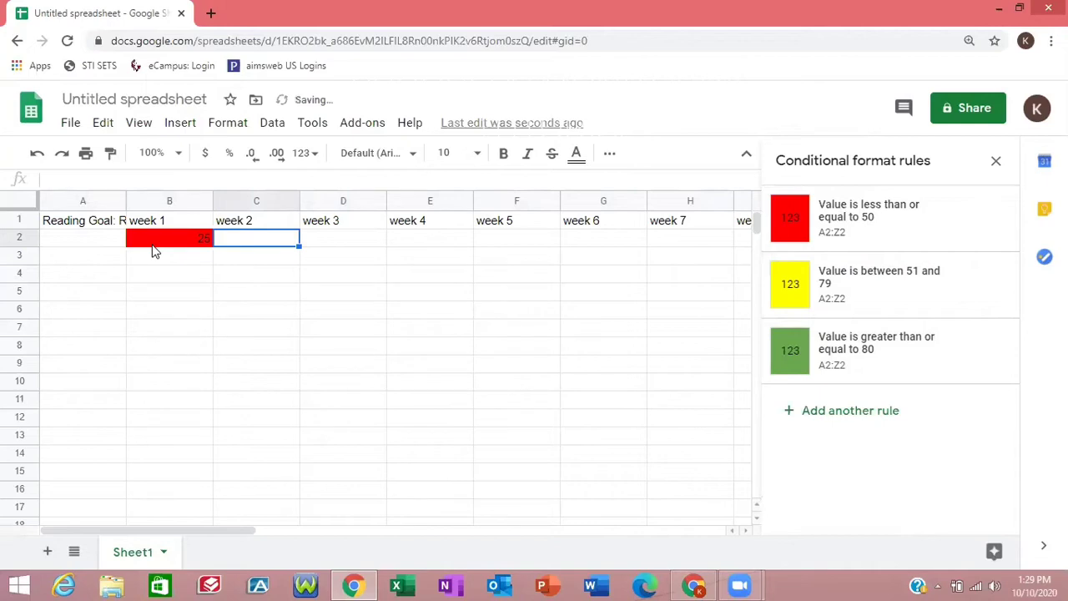
{"action": "type", "text": "43"}
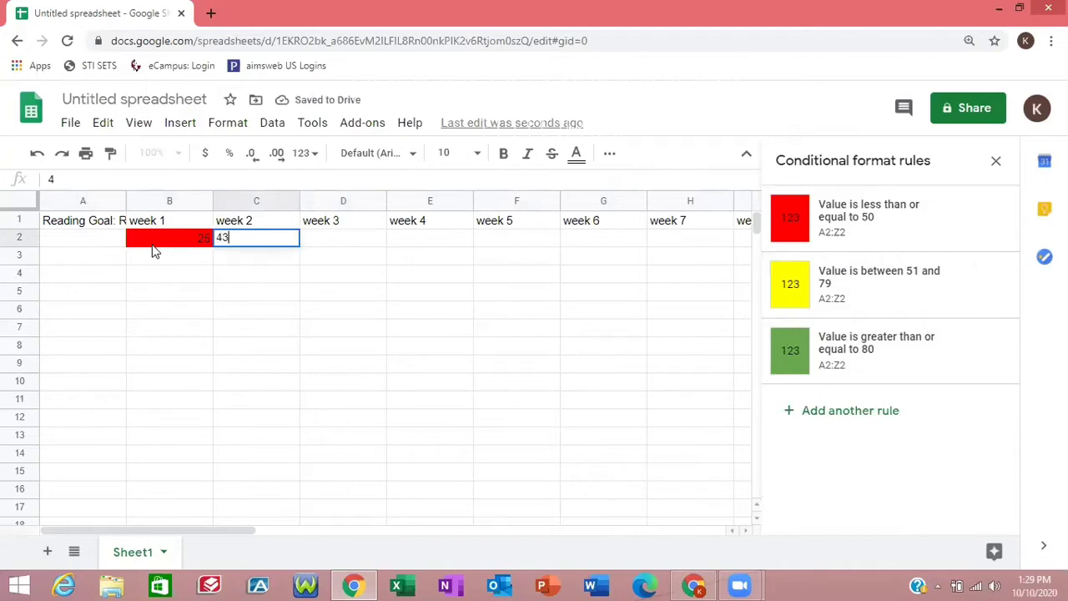
{"action": "key", "text": "Tab"}
{"action": "type", "text": "6"}
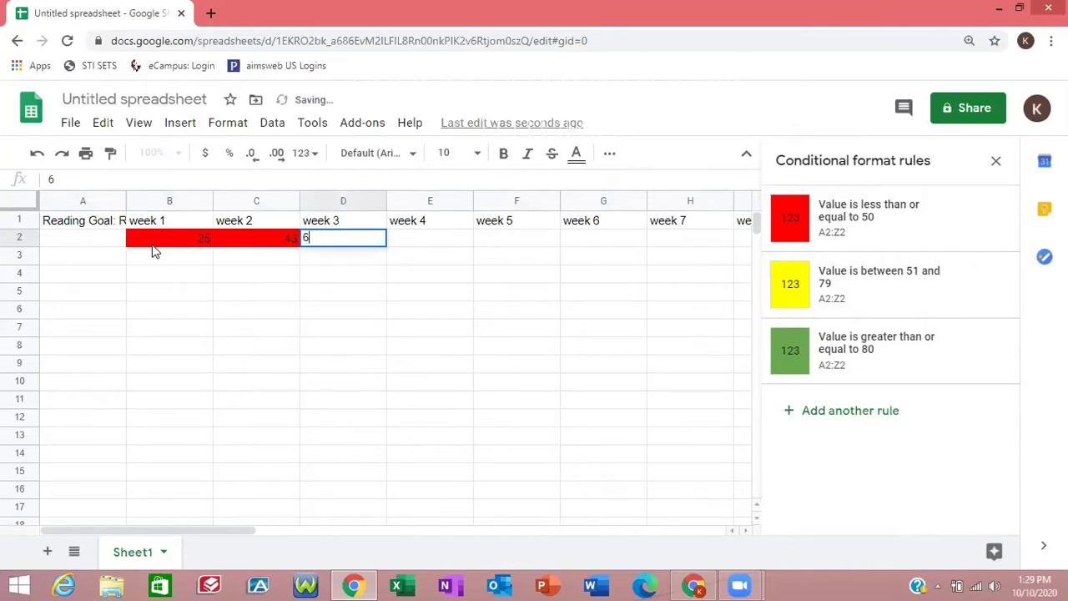
{"action": "type", "text": "3"}
{"action": "key", "text": "Escape"}
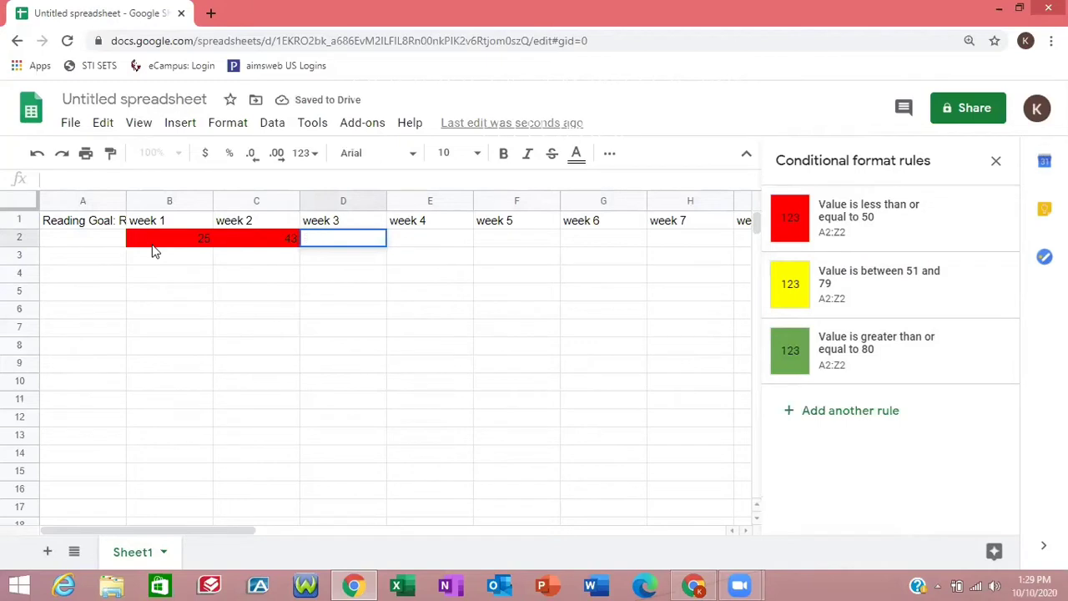
- Enter the sample scores 52, 64 and 71 for weeks 3 to 5 in cells D2 to F2
{"action": "type", "text": "52"}
{"action": "key", "text": "Tab"}
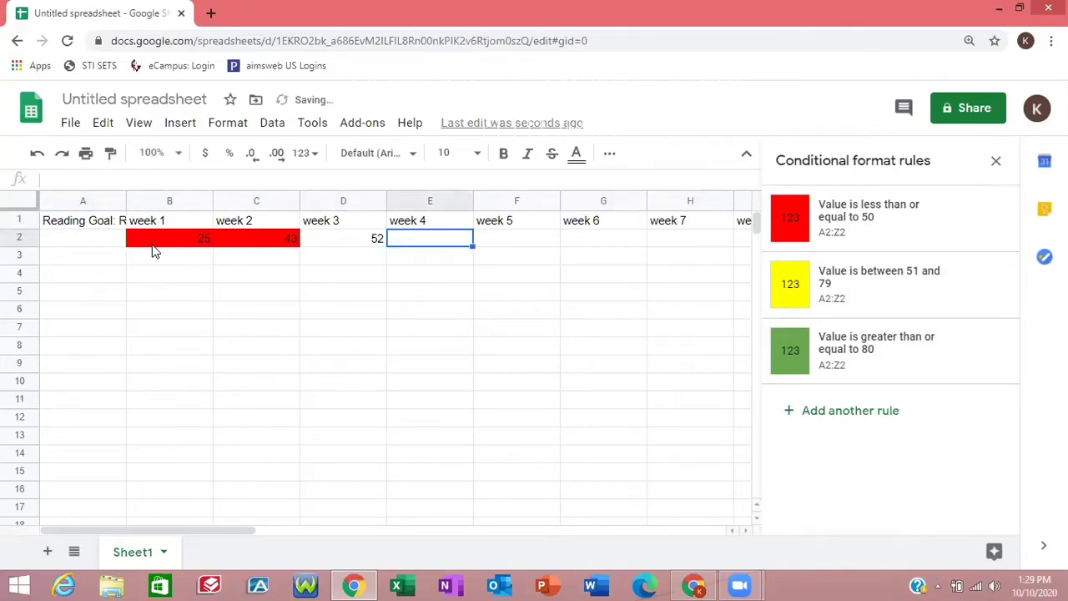
{"action": "type", "text": "6"}
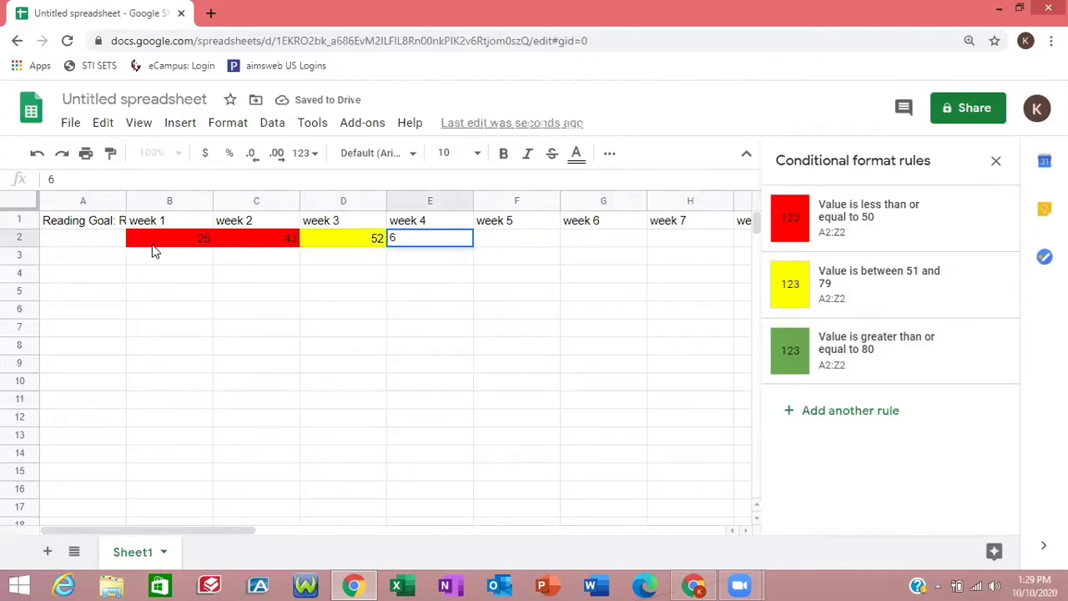
{"action": "type", "text": "4"}
{"action": "key", "text": "Tab"}
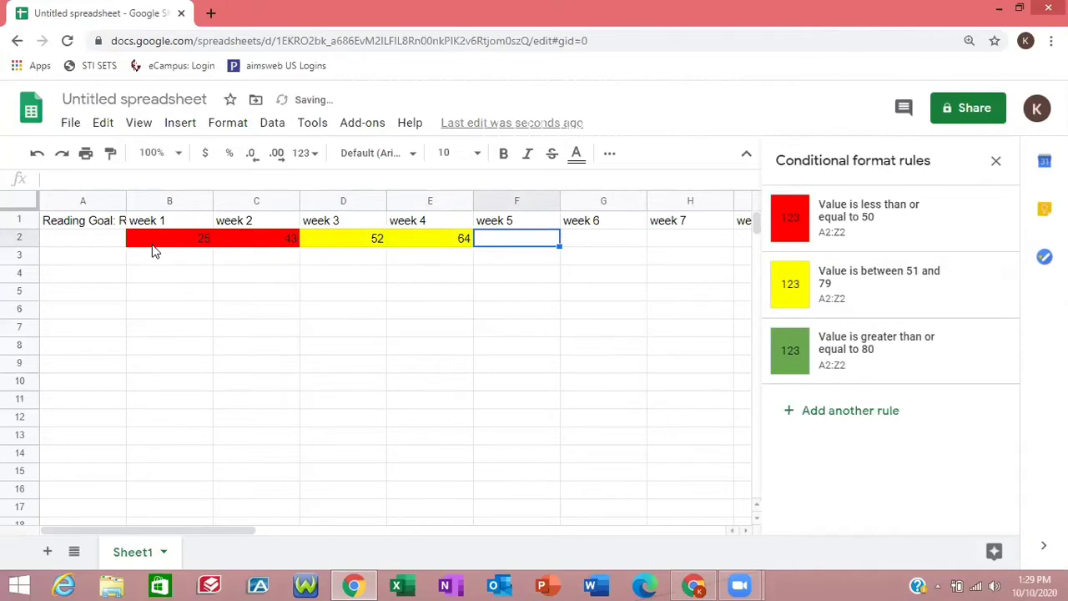
{"action": "type", "text": "71"}
{"action": "key", "text": "Tab"}
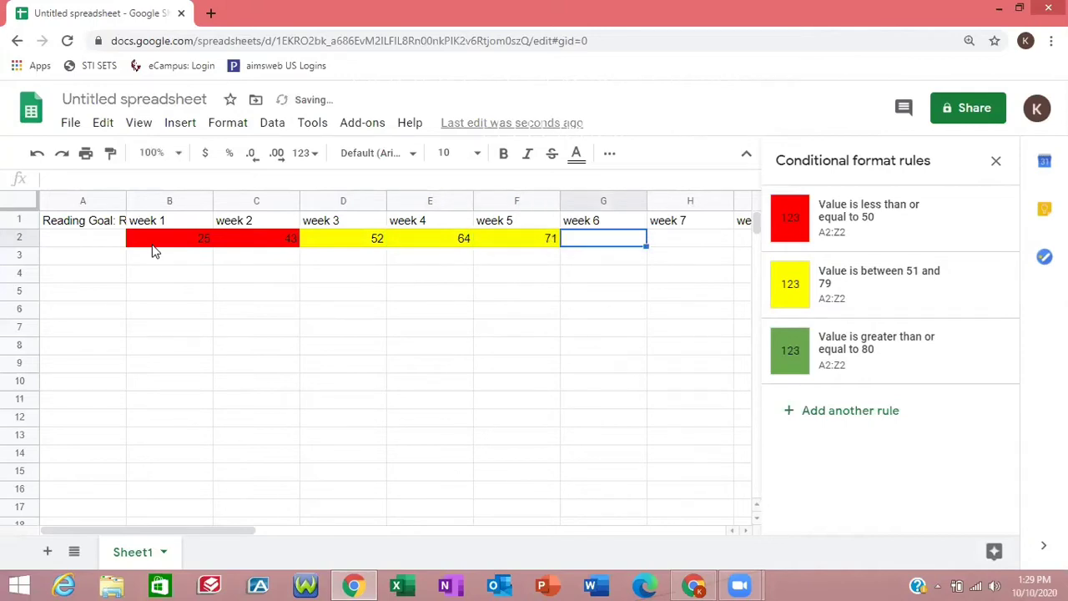
- Enter the sample scores 80 for week 6 in cell G2 and 88 for week 7 in cell H2
{"action": "type", "text": "8"}
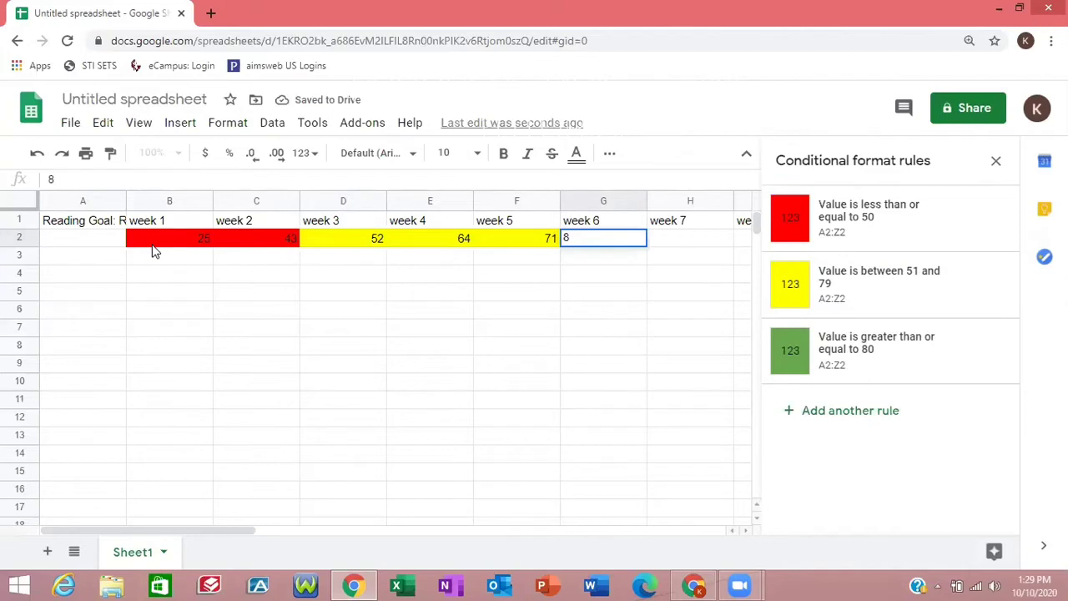
{"action": "type", "text": "0"}
{"action": "key", "text": "Tab"}
{"action": "type", "text": "8"}
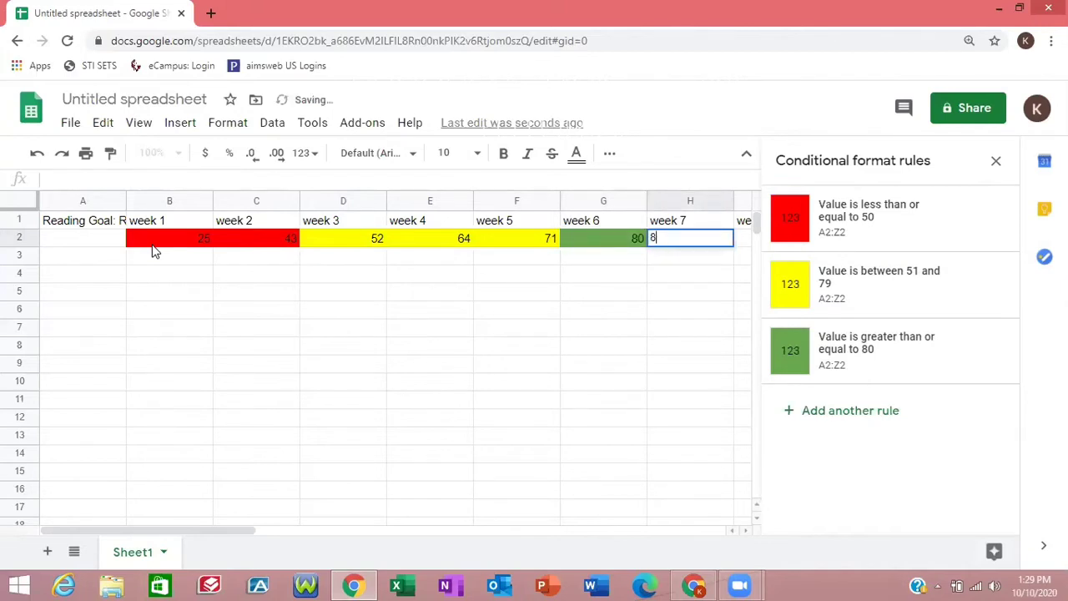
{"action": "type", "text": "8"}
{"action": "key", "text": "Tab"}
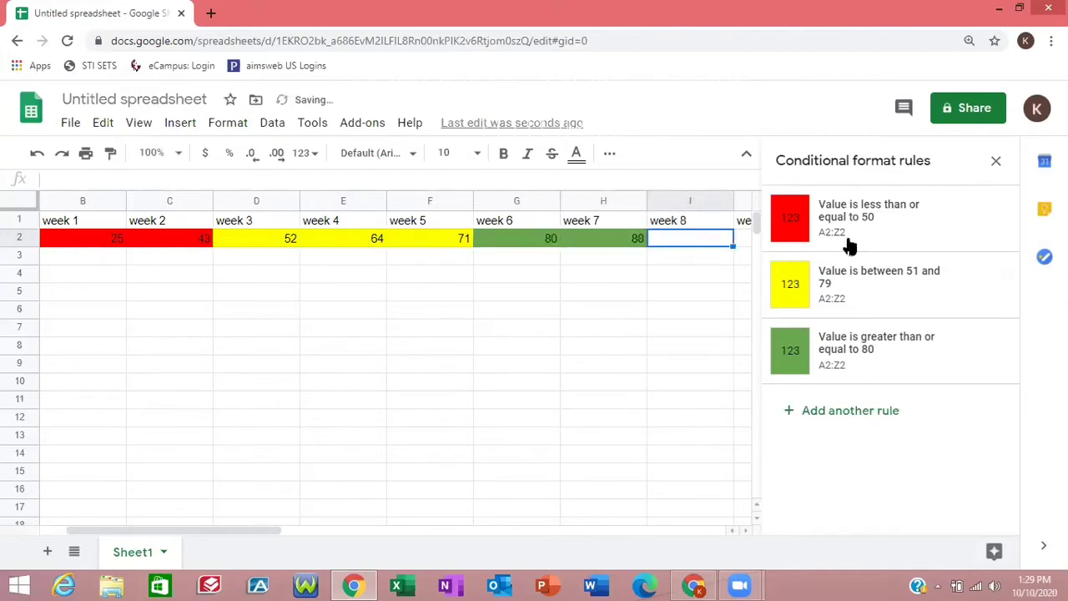
- Close the conditional format rules and enter the scores 91 for week 8 in I2 and 100 for week 9 in J2
{"action": "left_click", "coordinate": [996, 164]}
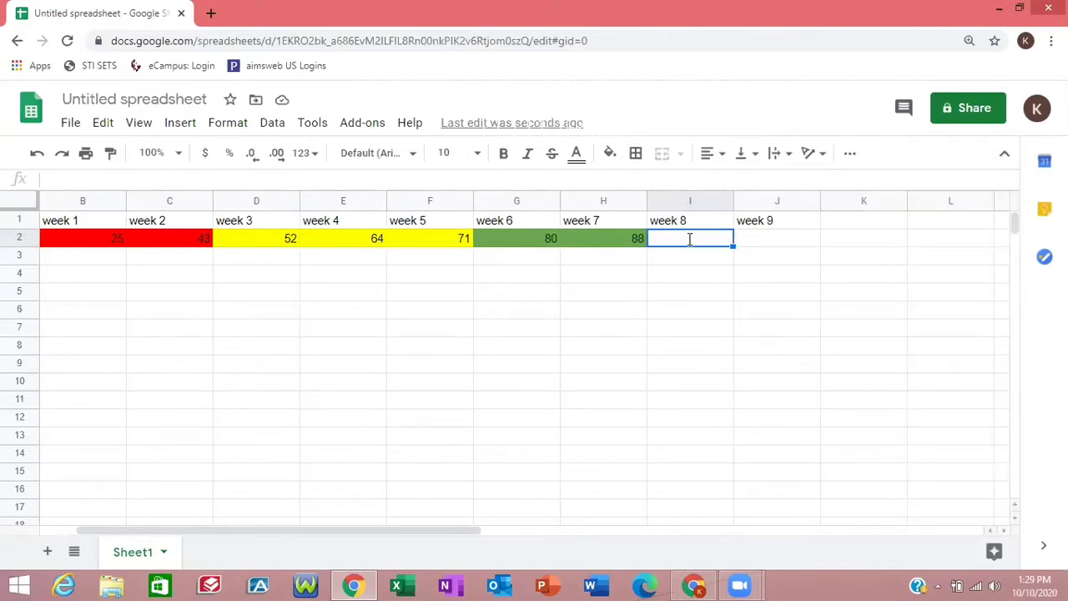
{"action": "type", "text": "91"}
{"action": "key", "text": "Tab"}
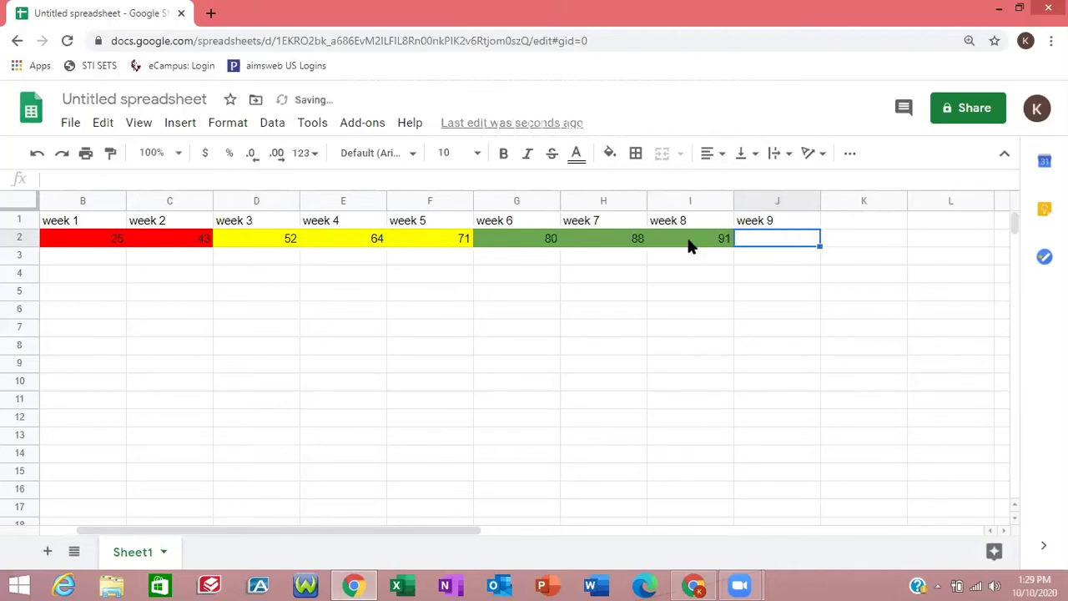
{"action": "type", "text": "100"}
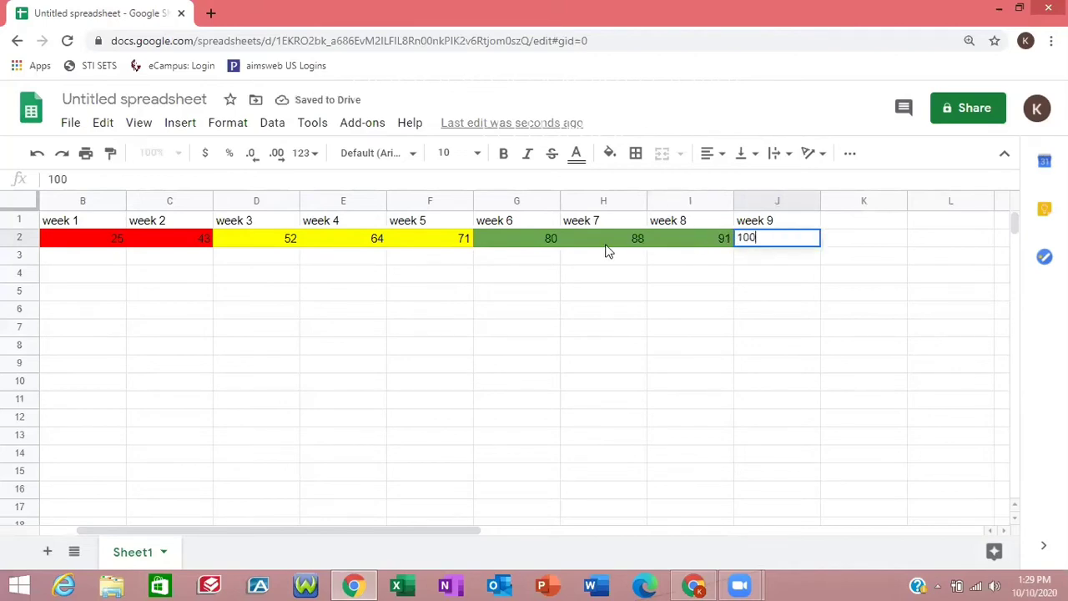
{"action": "left_click", "coordinate": [605, 244]}
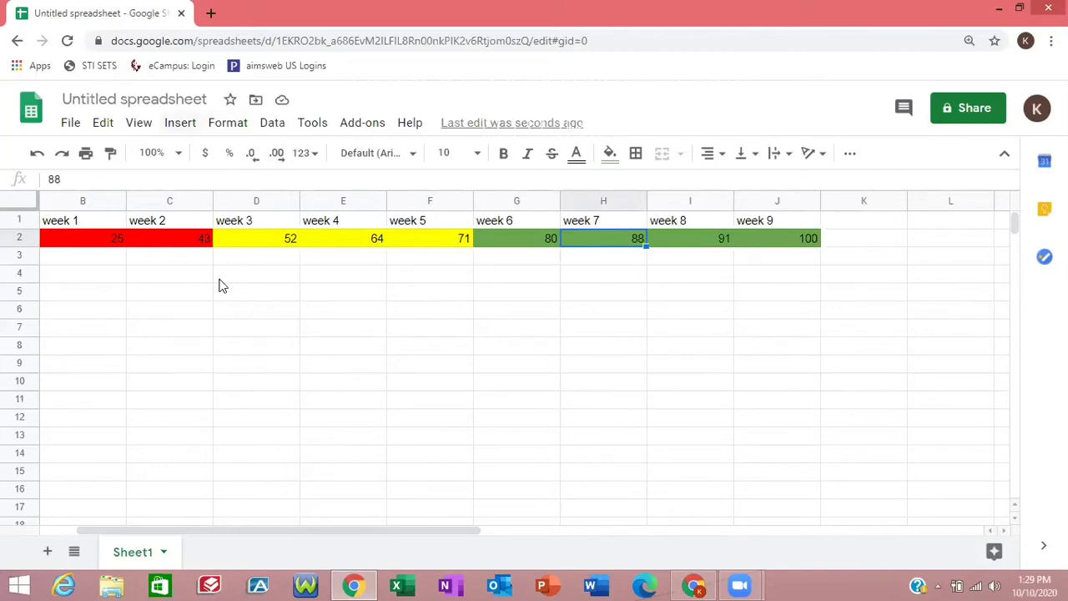
- Insert a chart of the weekly reading scores and place it just below the row 2 data
{"action": "key", "text": "alt+i"}
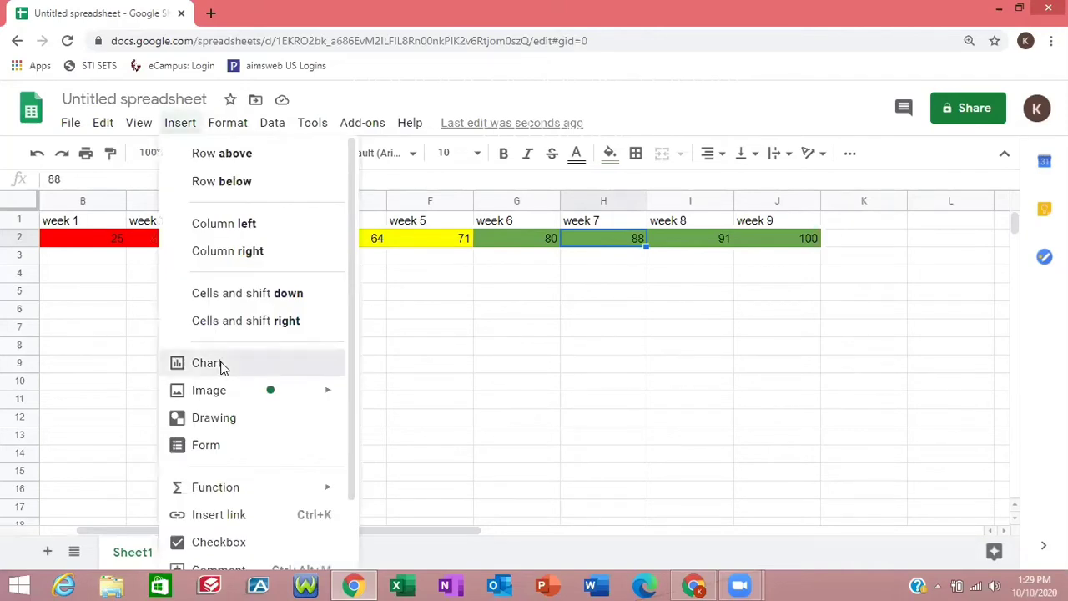
{"action": "left_click", "coordinate": [208, 363]}
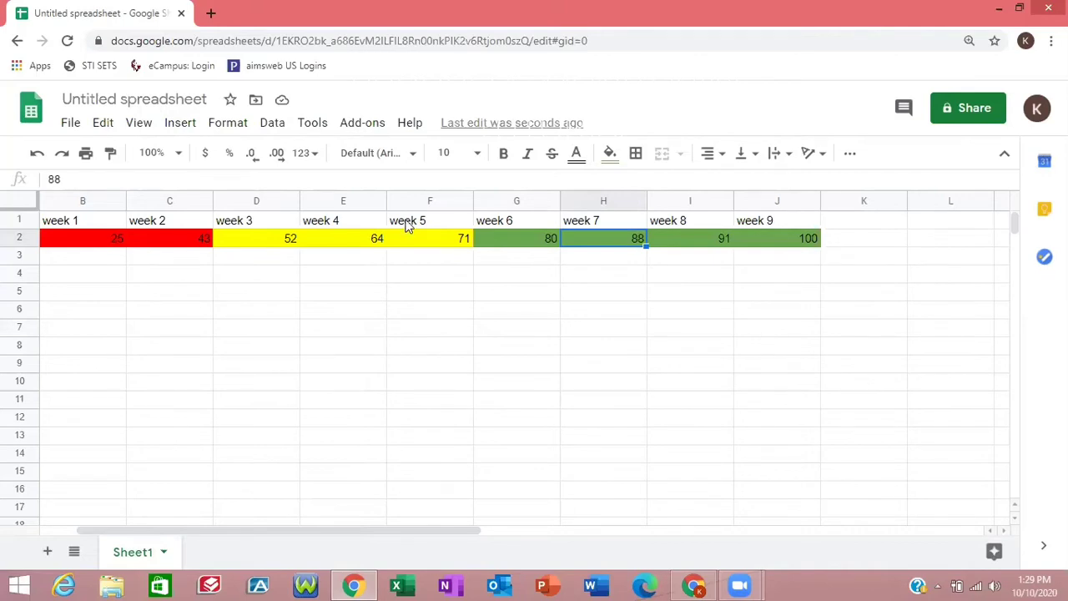
{"action": "left_click_drag", "start_coordinate": [406, 225], "coordinate": [376, 267]}
{"action": "scroll", "coordinate": [376, 267], "scroll_direction": "down", "scroll_amount": 1}
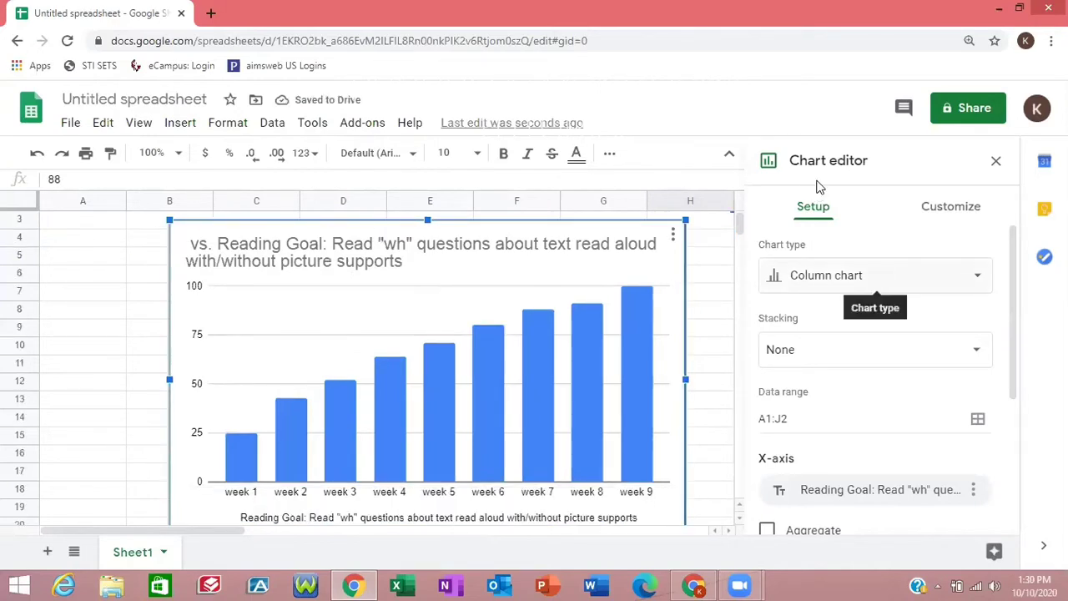
- Change the reading chart from columns to a smooth line chart
{"action": "left_click", "coordinate": [873, 277]}
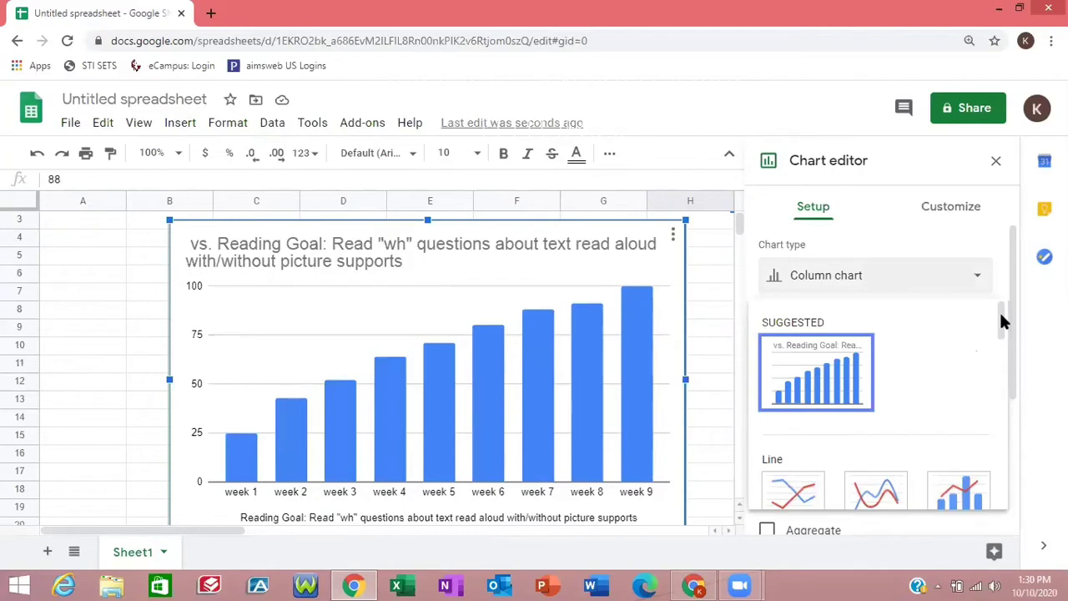
{"action": "scroll", "coordinate": [884, 373], "scroll_direction": "down", "scroll_amount": 2}
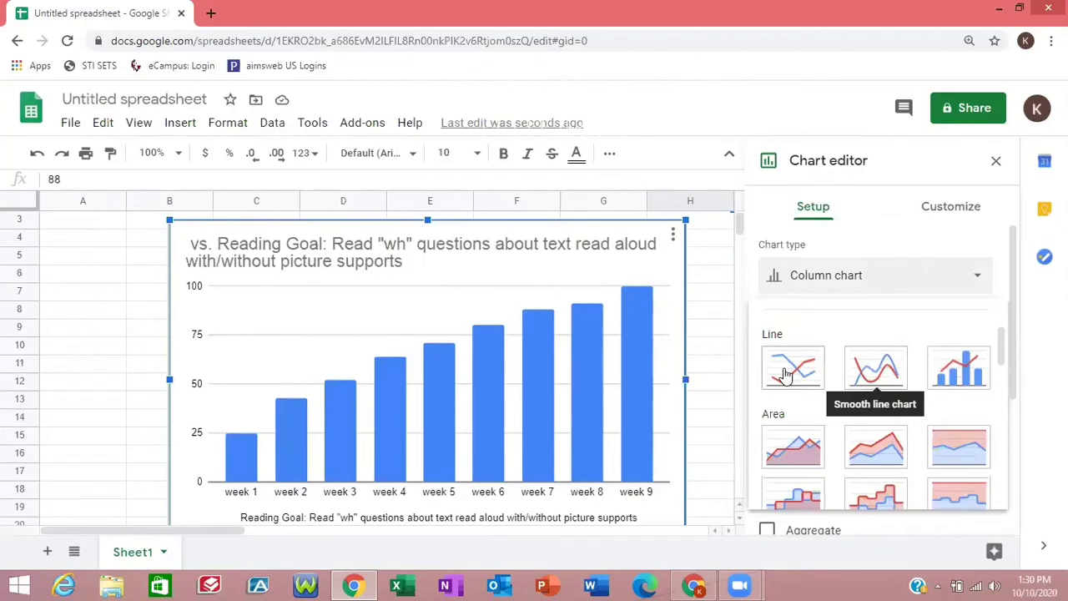
{"action": "left_click", "coordinate": [880, 367]}
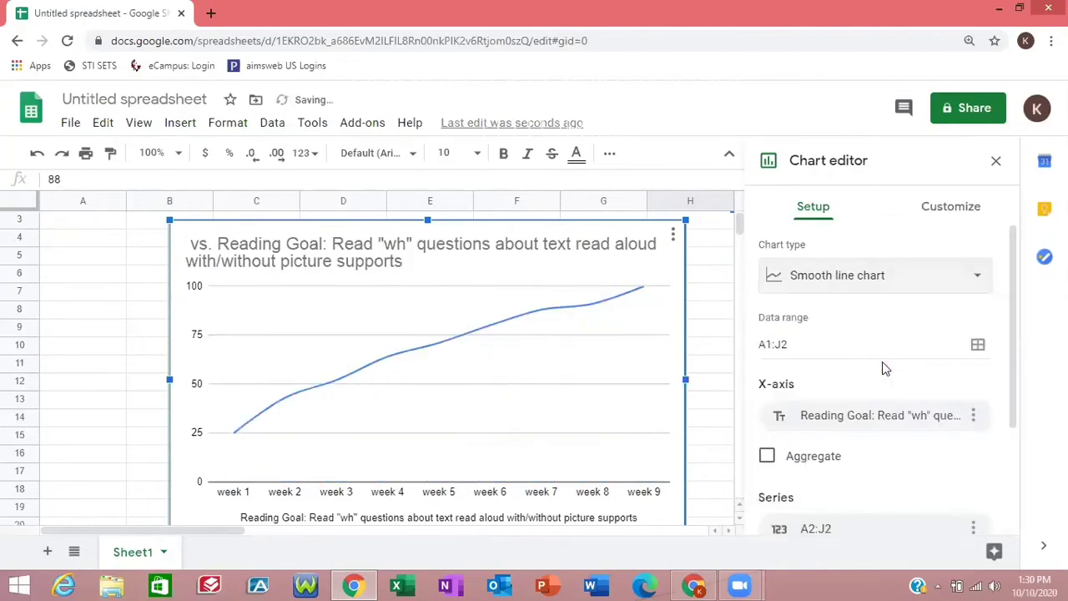
- Set the reading chart's type to Line chart and close the chart editor
{"action": "left_click", "coordinate": [859, 271]}
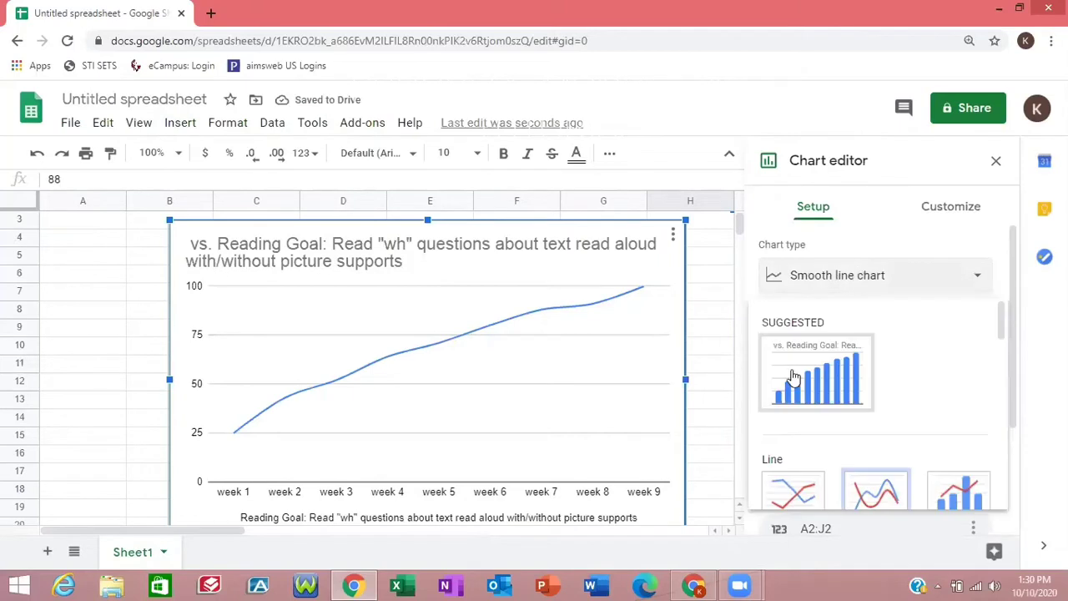
{"action": "left_click", "coordinate": [788, 493]}
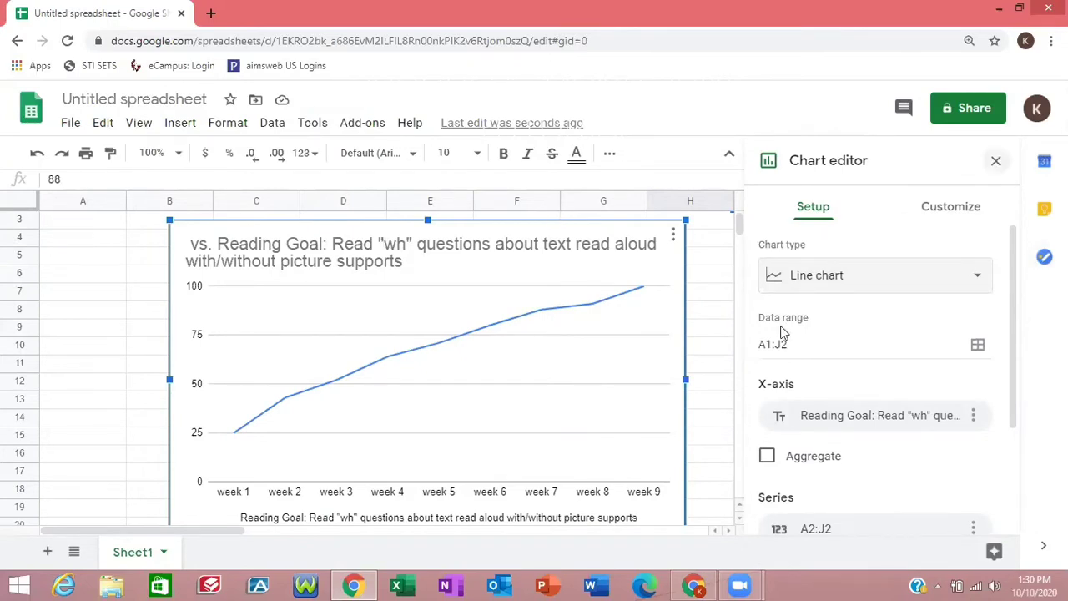
{"action": "left_click", "coordinate": [995, 161]}
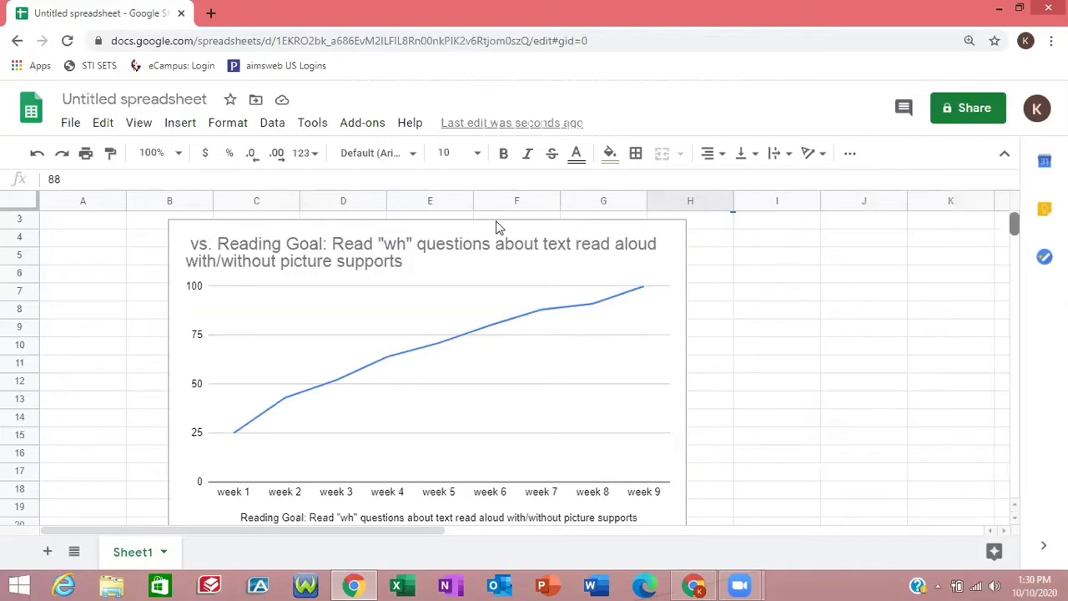
- Enter "Math Goal: Verbally identify numbers 0-20" in cell A23 below the chart
{"action": "scroll", "coordinate": [131, 232], "scroll_direction": "up", "scroll_amount": 1}
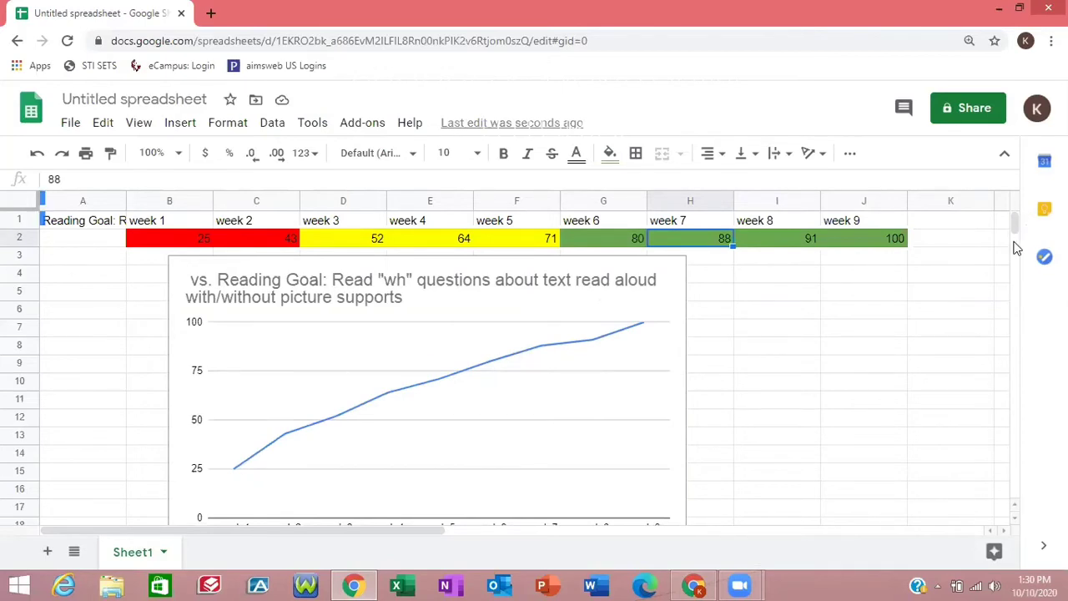
{"action": "scroll", "coordinate": [1015, 240], "scroll_direction": "down", "scroll_amount": 10}
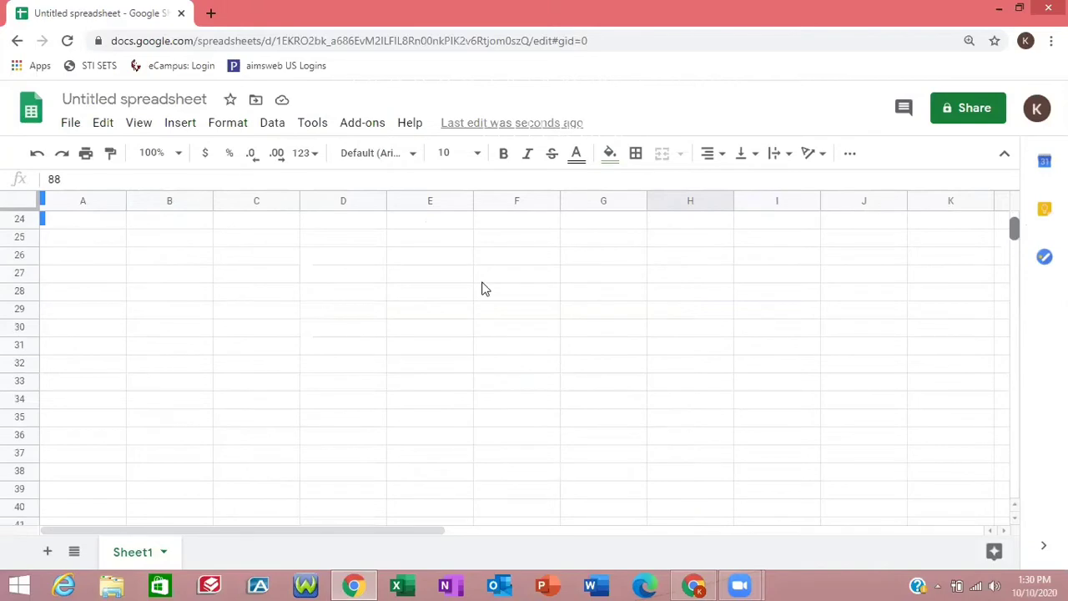
{"action": "scroll", "coordinate": [91, 386], "scroll_direction": "up", "scroll_amount": 7}
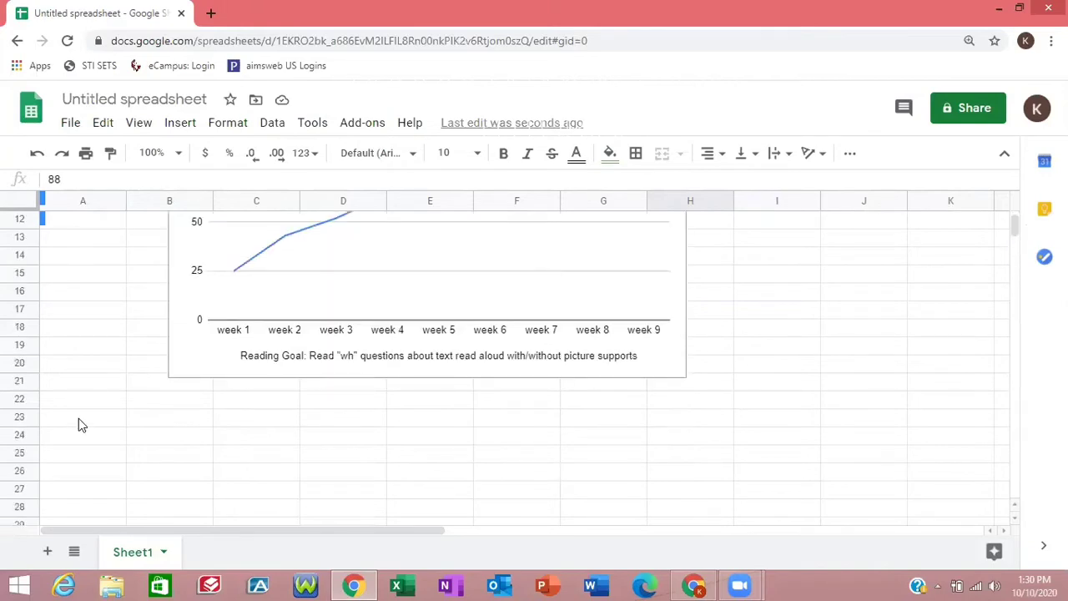
{"action": "double_click", "coordinate": [78, 418]}
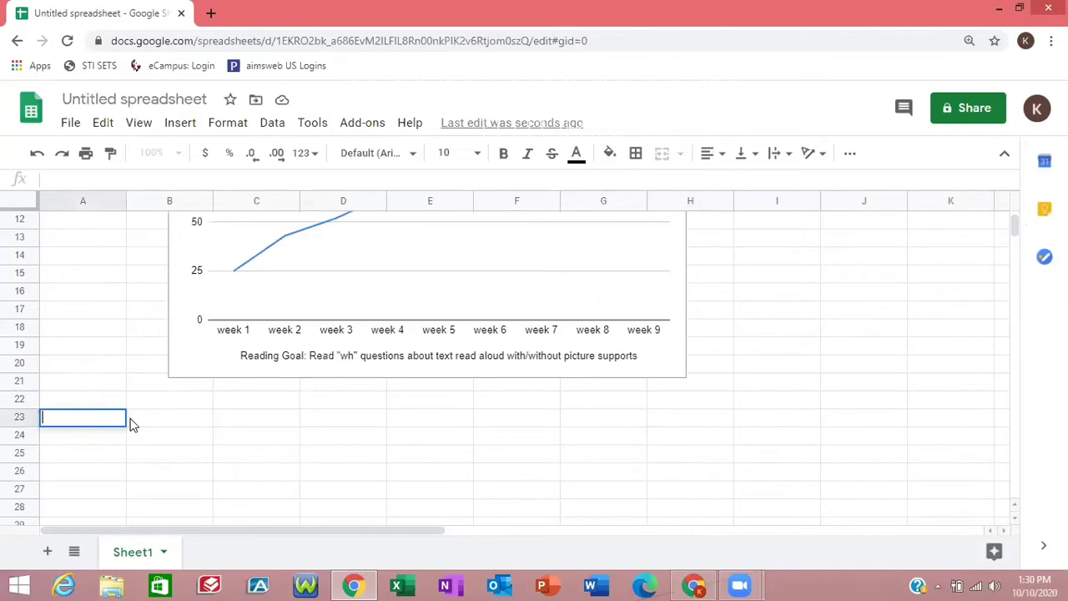
{"action": "type", "text": "Math Goal"}
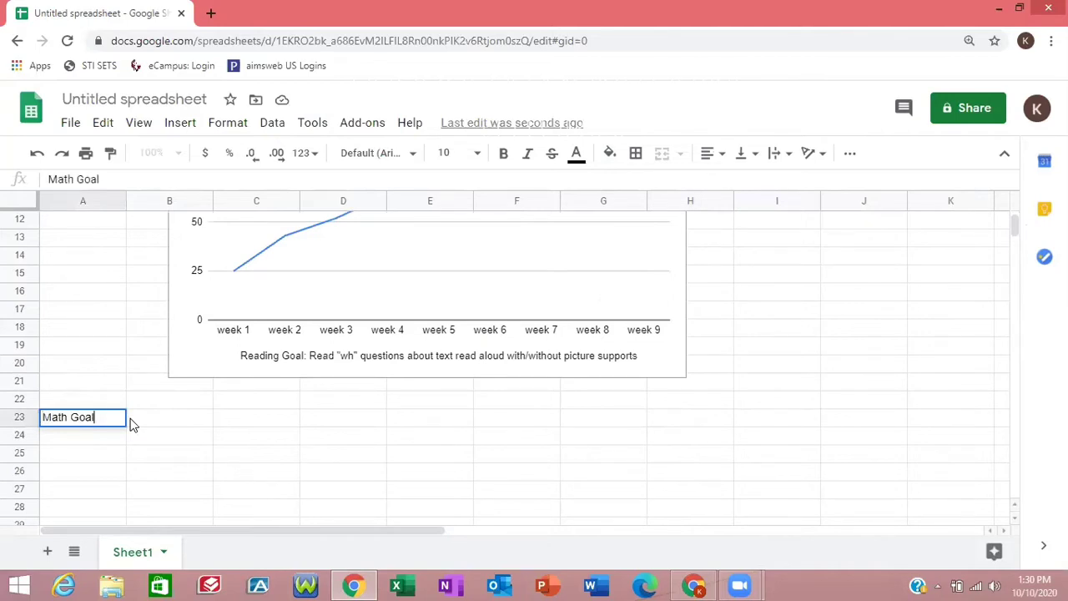
{"action": "type", "text": ": Identify"}
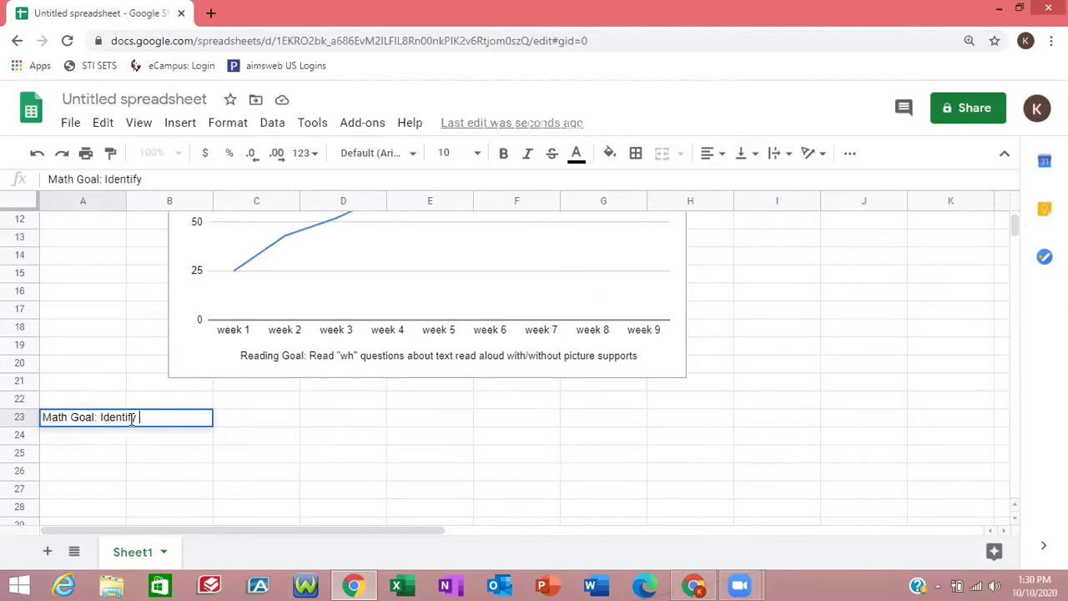
{"action": "key", "text": "BackSpace"}
{"action": "key", "text": "BackSpace"}
{"action": "key", "text": "BackSpace"}
{"action": "key", "text": "BackSpace"}
{"action": "key", "text": "BackSpace"}
{"action": "key", "text": "BackSpace"}
{"action": "key", "text": "BackSpace"}
{"action": "key", "text": "BackSpace"}
{"action": "key", "text": "BackSpace"}
{"action": "type", "text": "Verbally ident"}
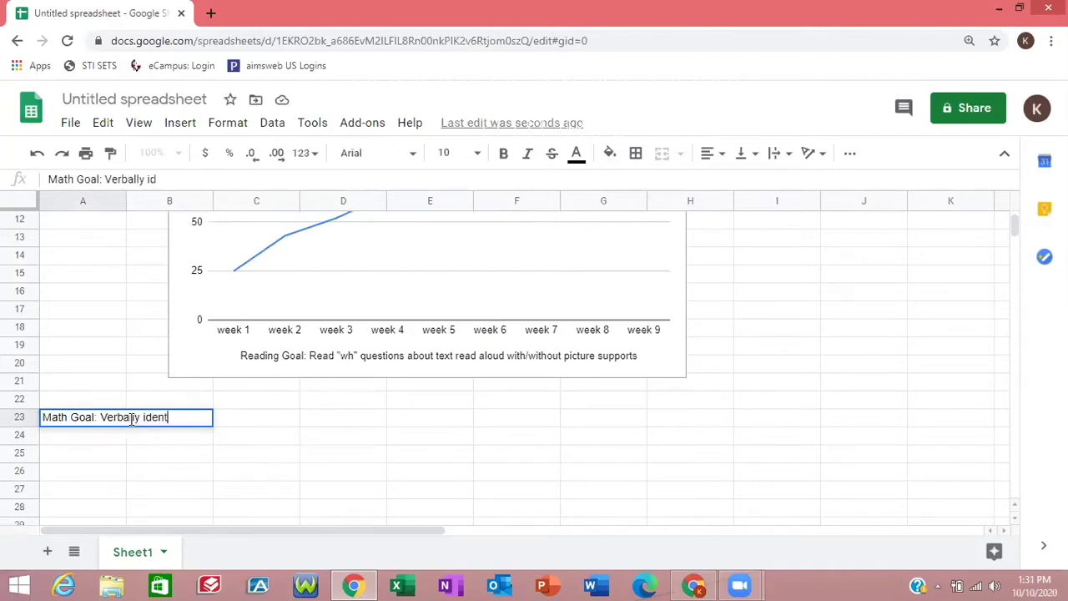
{"action": "type", "text": "ify numbers "}
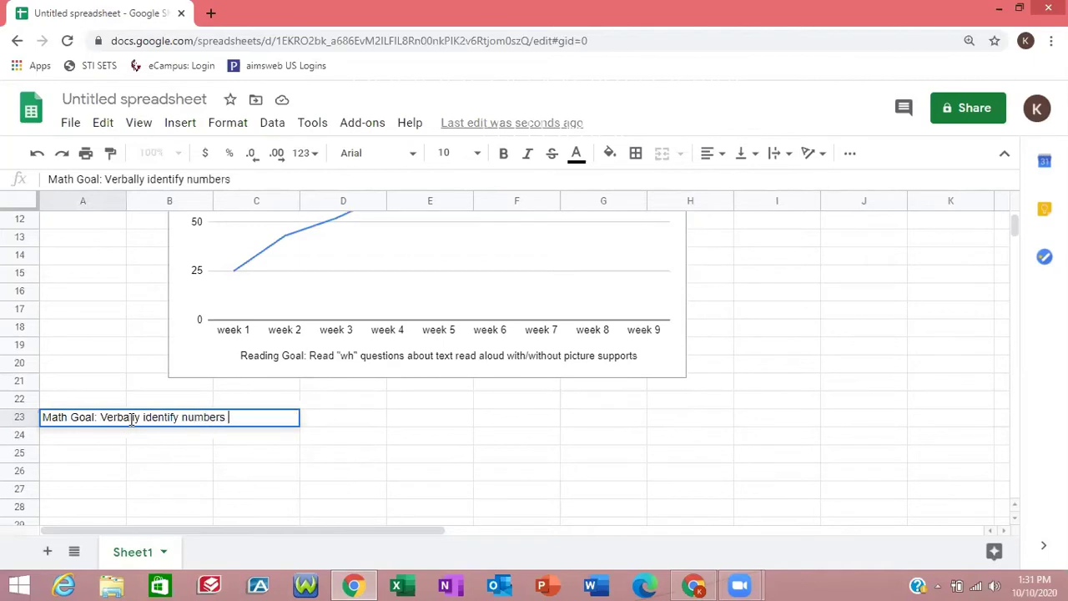
{"action": "type", "text": "0-20"}
{"action": "left_click", "coordinate": [234, 455]}
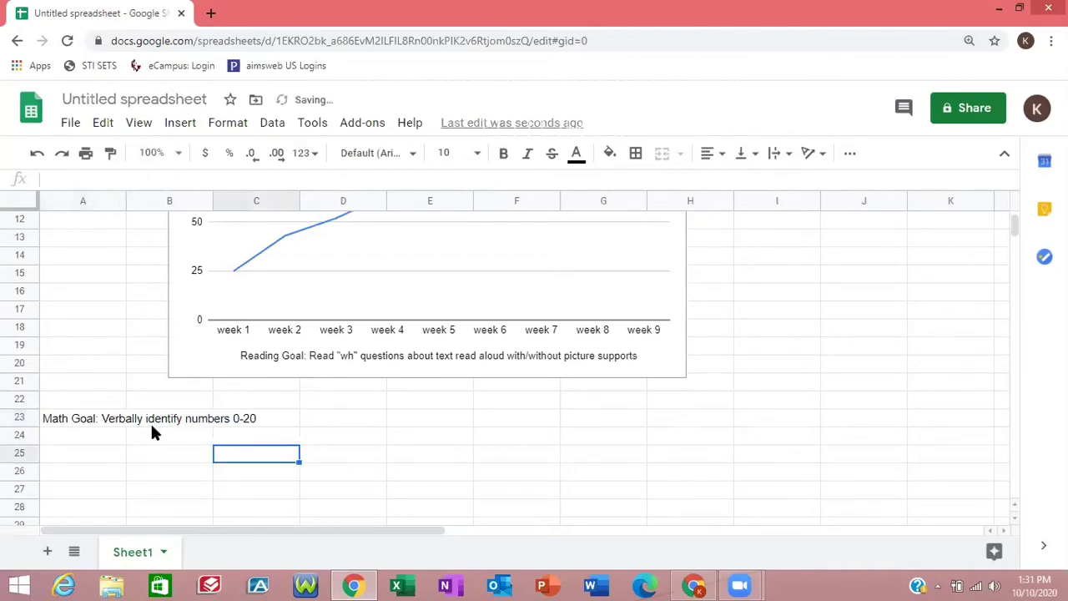
- Enter the headings "week 1" through "week 5" in cells B23 to F23 of the math goal row
{"action": "left_click", "coordinate": [151, 419]}
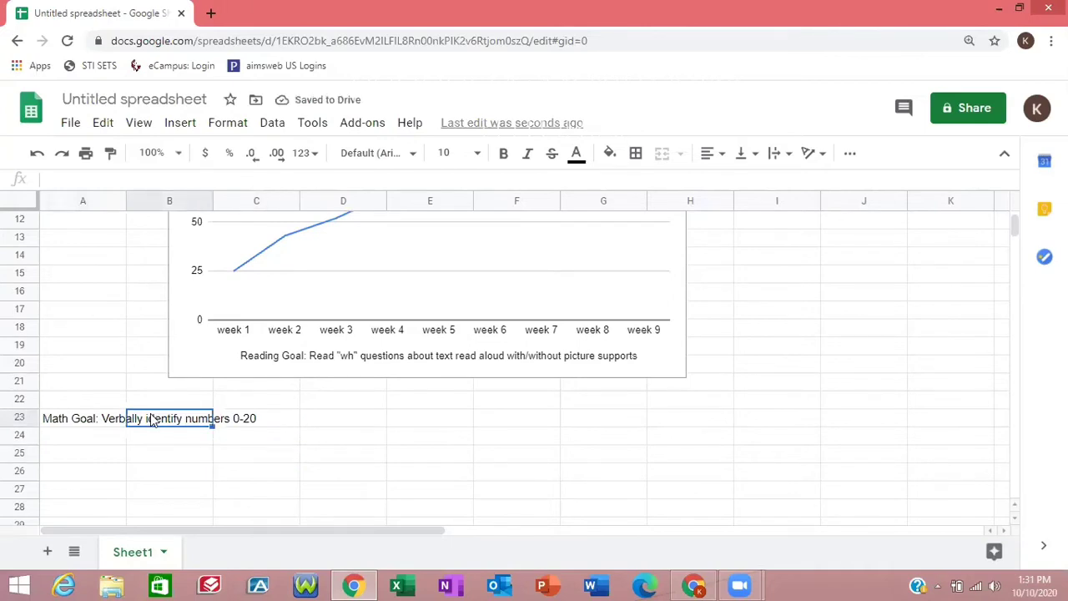
{"action": "type", "text": "week 1"}
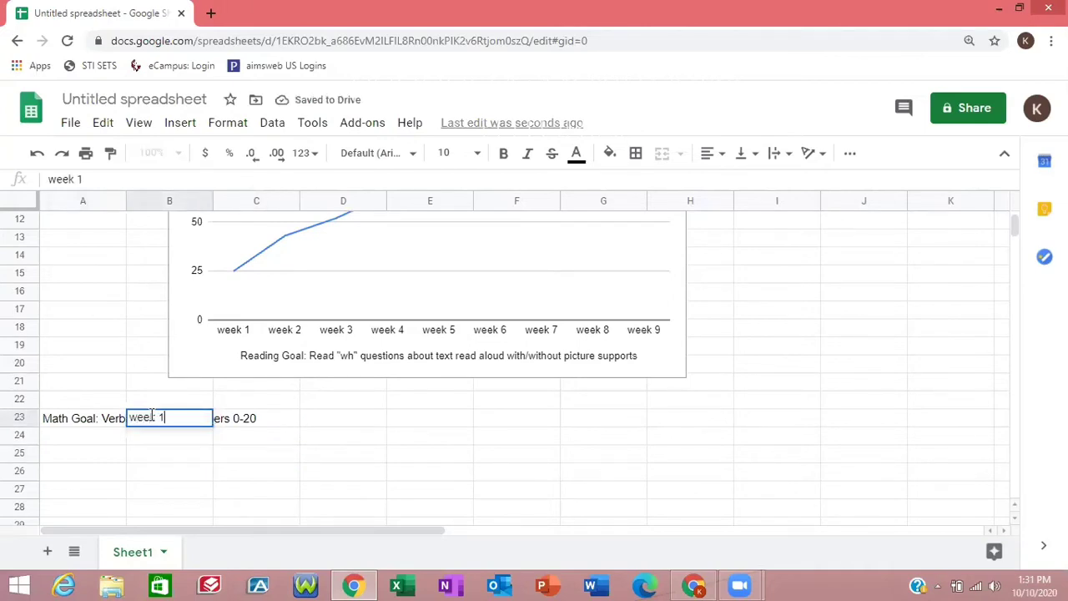
{"action": "key", "text": "Tab"}
{"action": "type", "text": "week 2"}
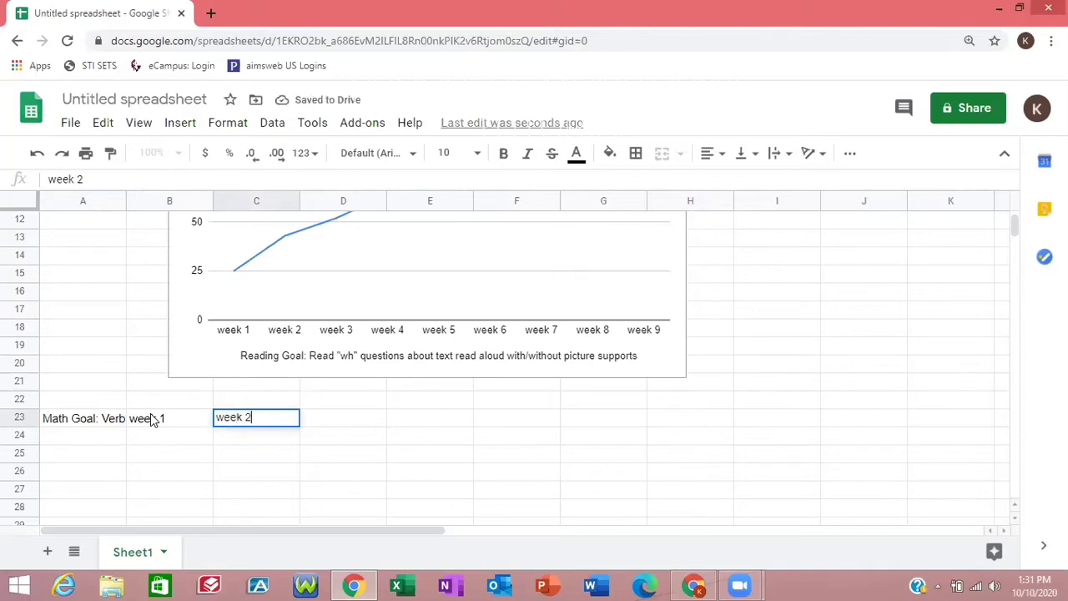
{"action": "key", "text": "Tab"}
{"action": "type", "text": "week 3"}
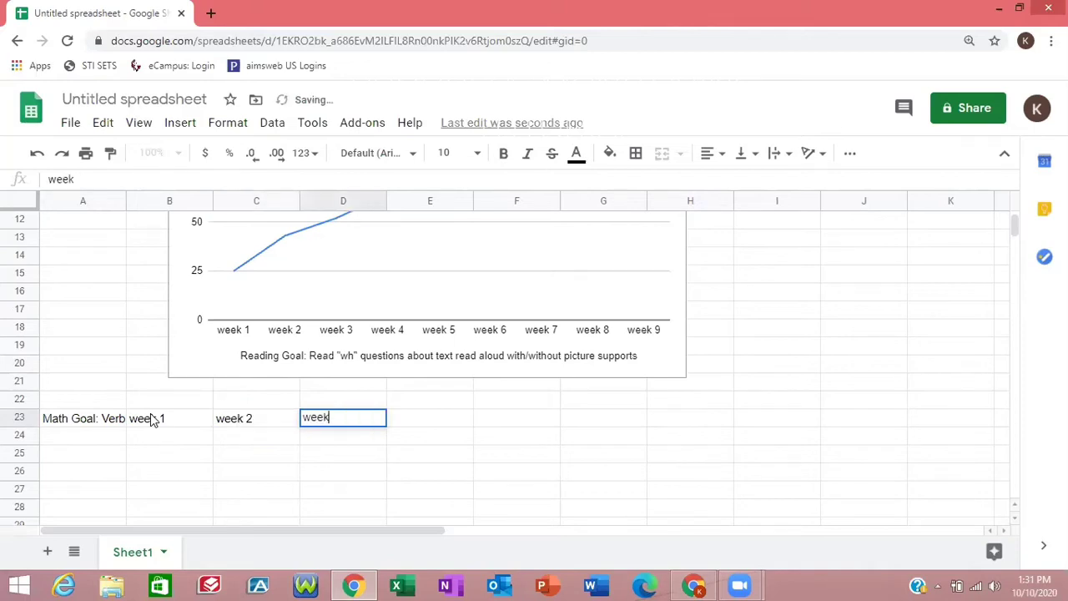
{"action": "key", "text": "Tab"}
{"action": "type", "text": "week 4"}
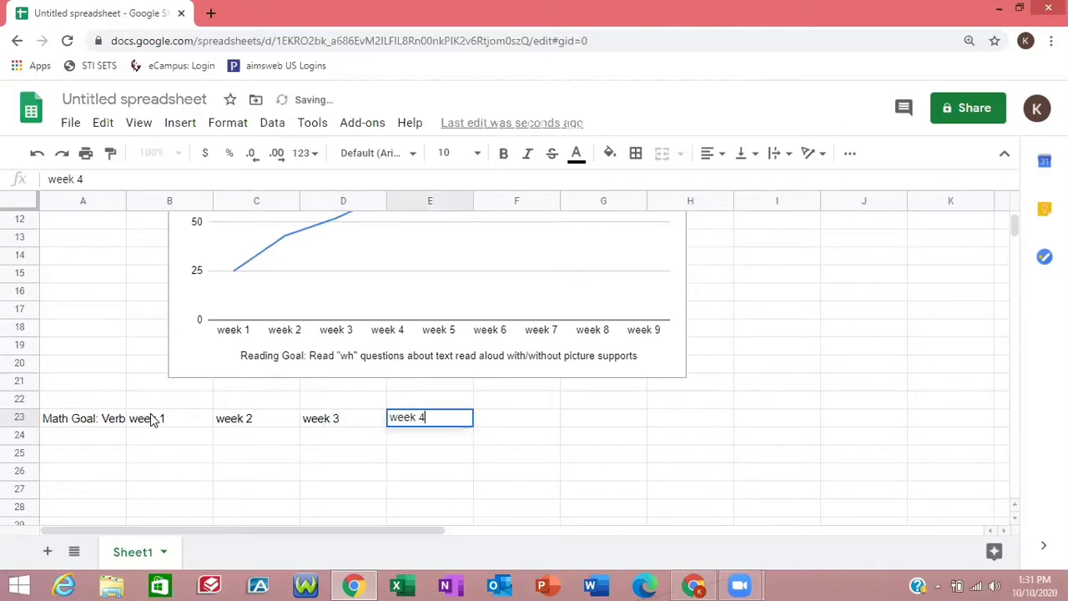
{"action": "key", "text": "Tab"}
{"action": "type", "text": "week 5"}
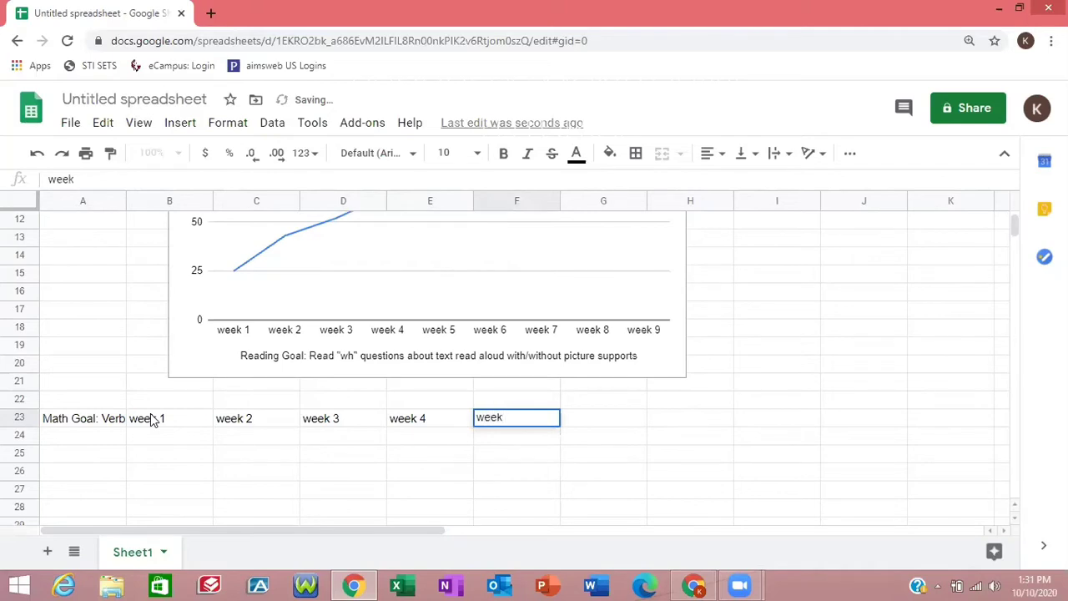
- Continue the math goal row's headings with "week 6" through "week 9" in cells G23 to J23
{"action": "key", "text": "Tab"}
{"action": "type", "text": "week"}
{"action": "key", "text": "Tab"}
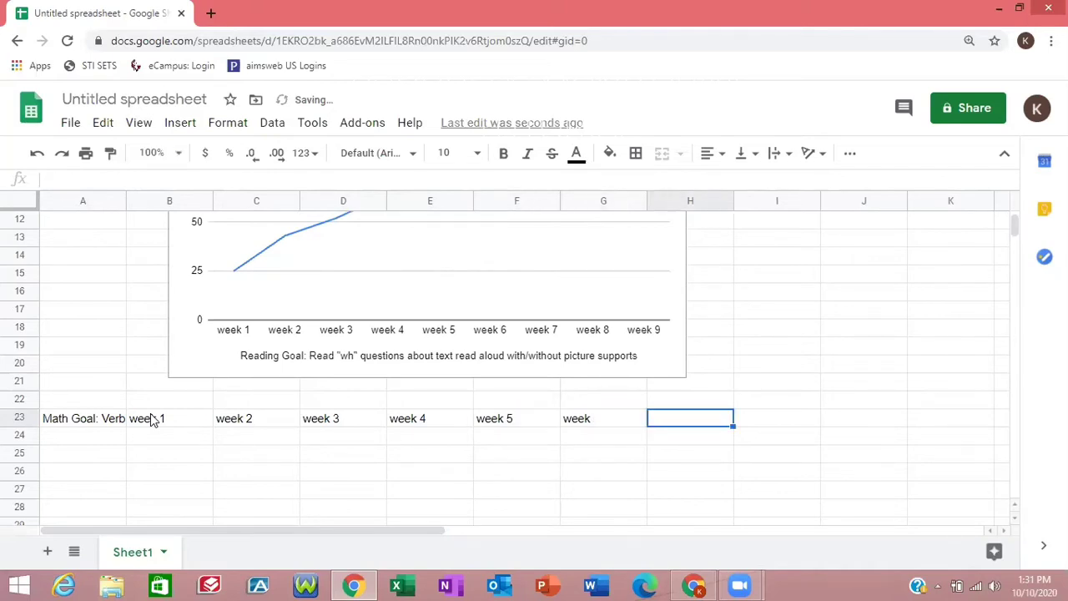
{"action": "double_click", "coordinate": [599, 420]}
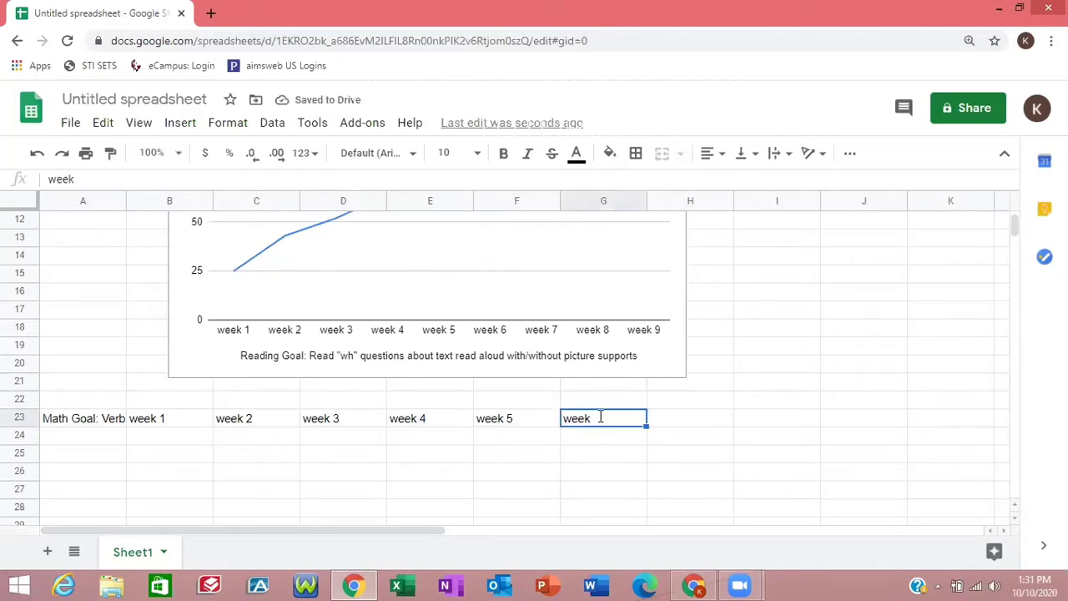
{"action": "type", "text": "6"}
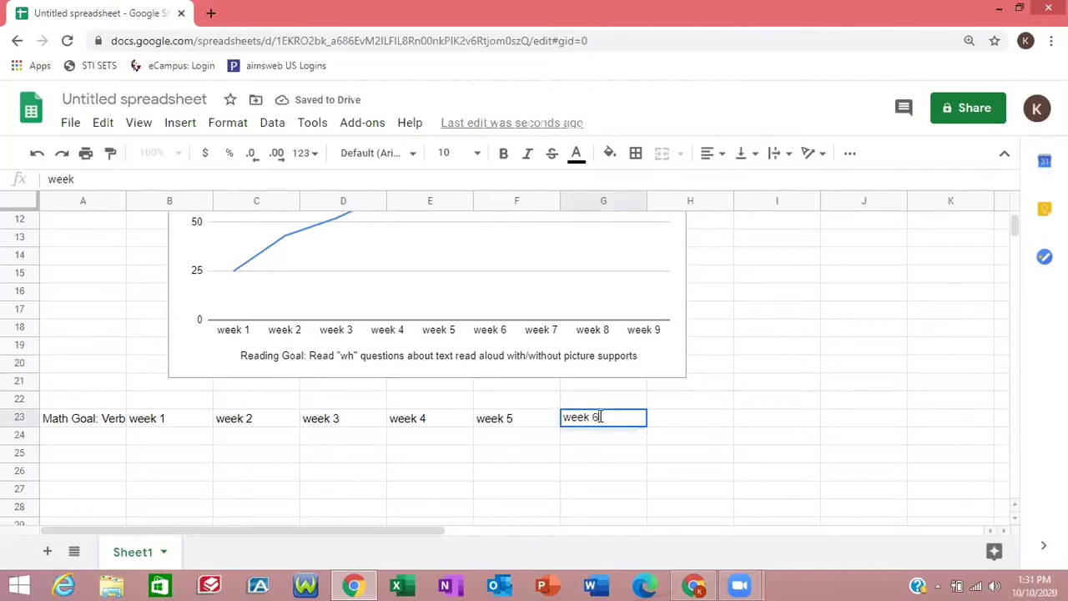
{"action": "key", "text": "Tab"}
{"action": "type", "text": "week"}
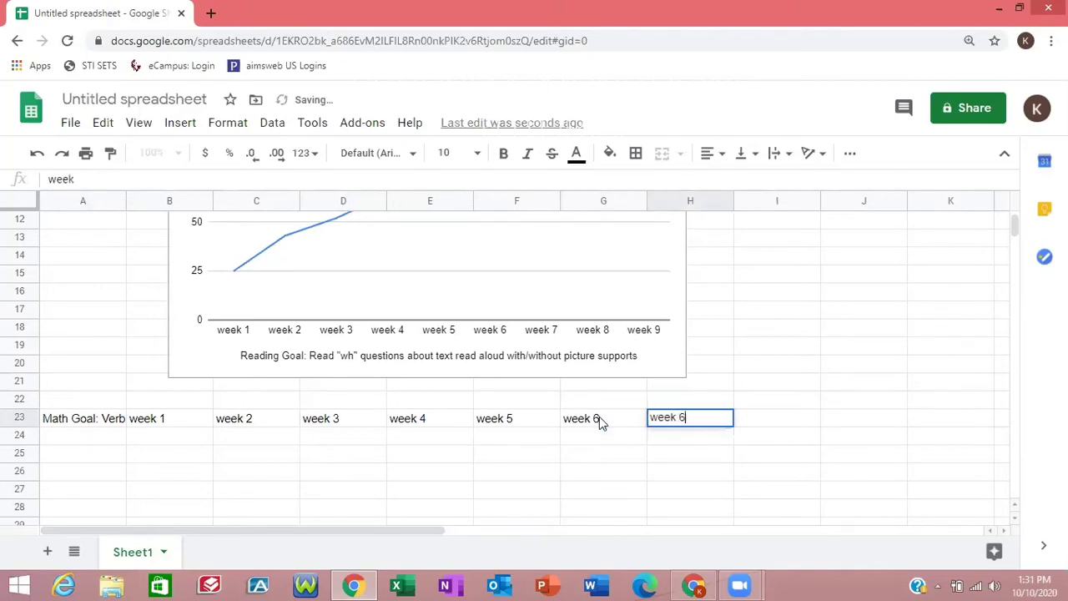
{"action": "key", "text": "Tab"}
{"action": "type", "text": "week 8"}
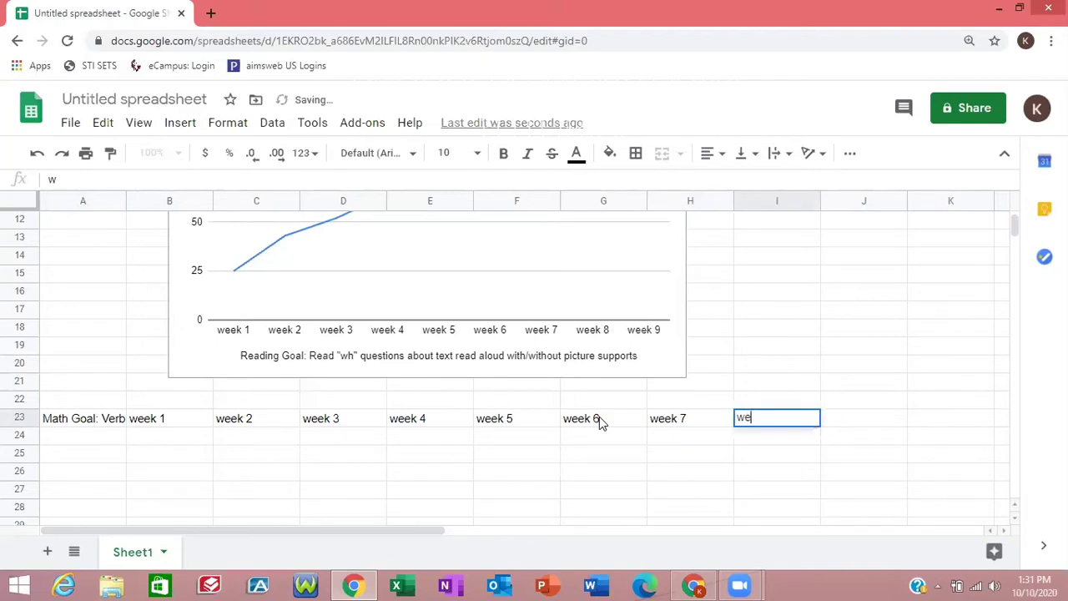
{"action": "key", "text": "Tab"}
{"action": "type", "text": "week 9"}
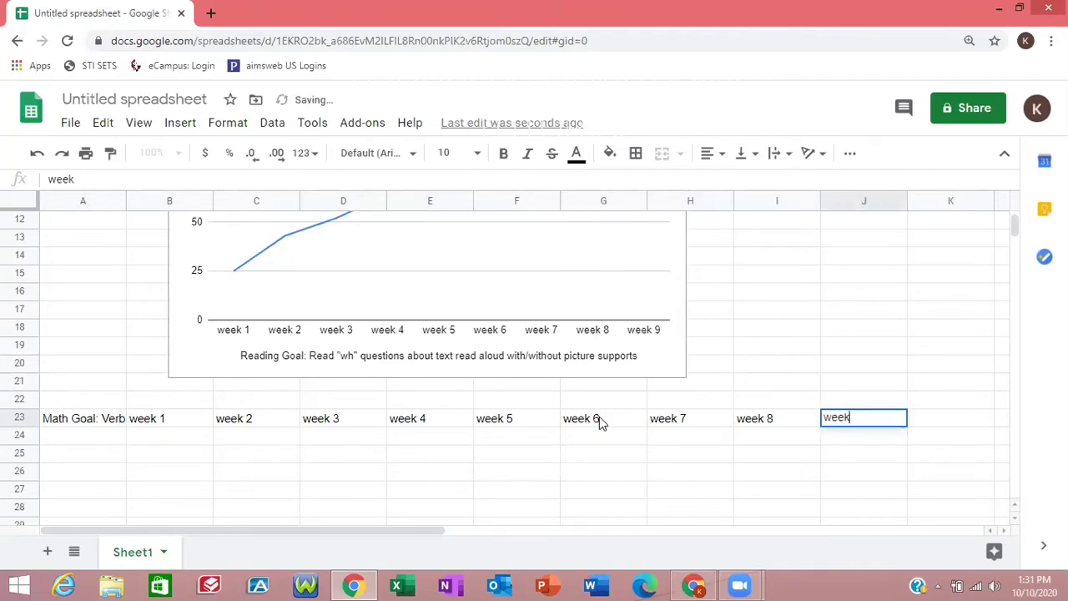
- Create a conditional formatting rule for row 24 with the condition "Less than or equal to"
{"action": "left_click", "coordinate": [25, 435]}
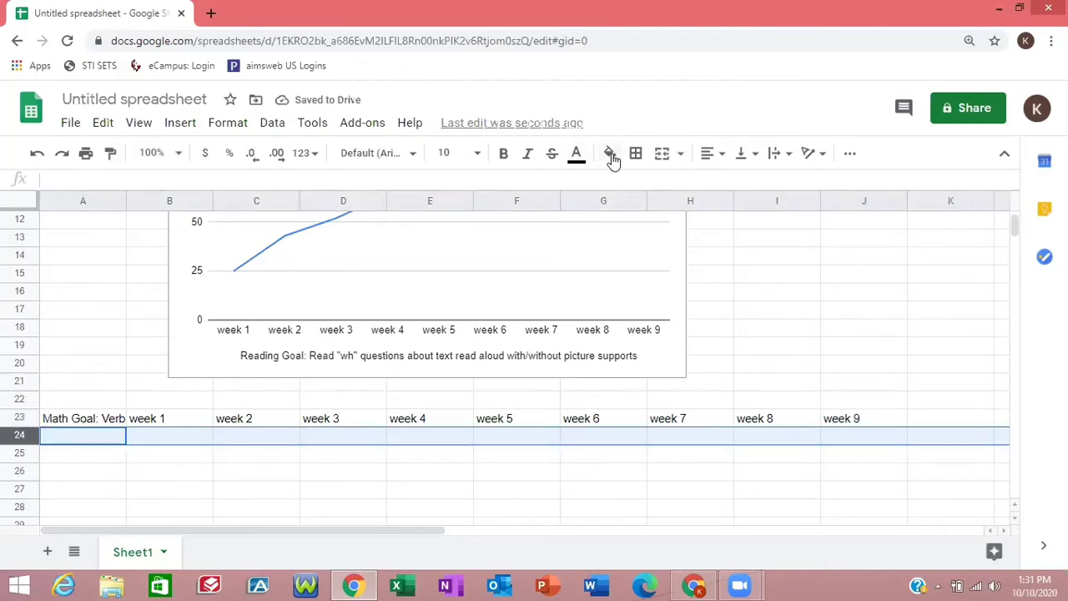
{"action": "left_click", "coordinate": [609, 154]}
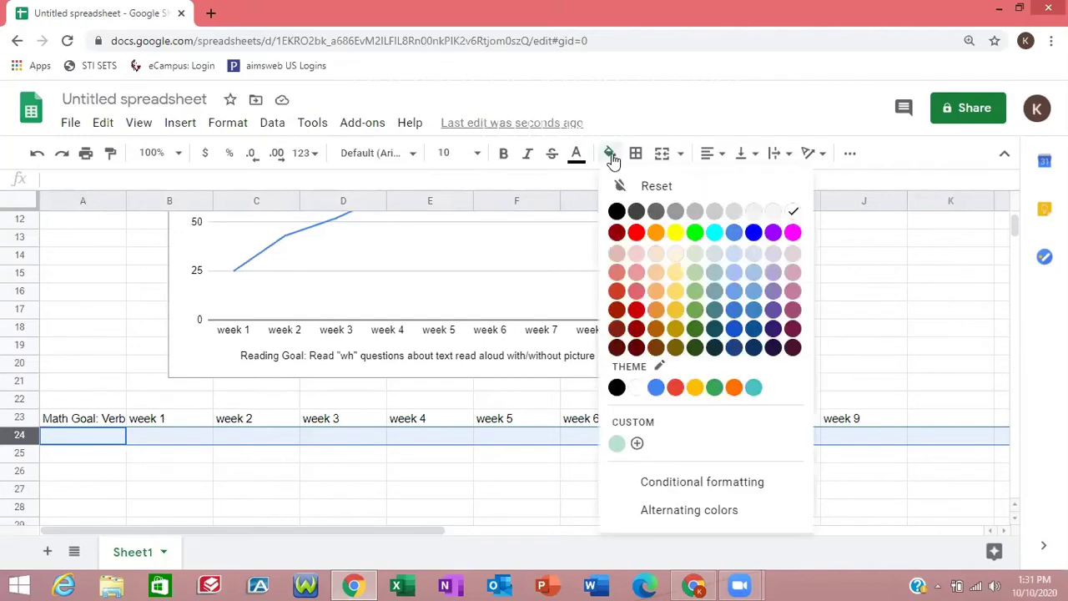
{"action": "left_click", "coordinate": [687, 484]}
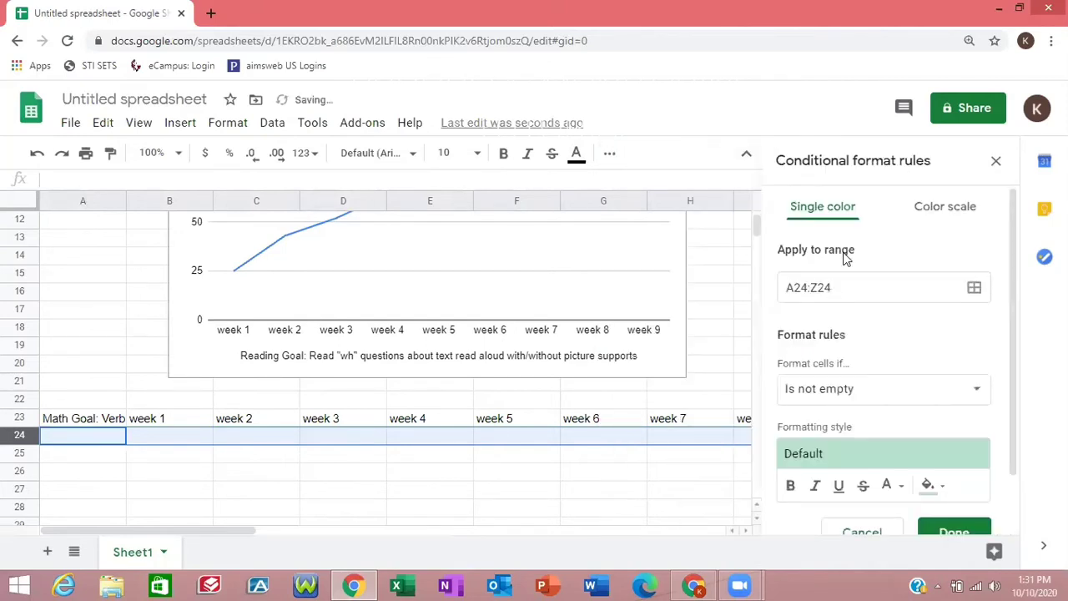
{"action": "left_click", "coordinate": [883, 392]}
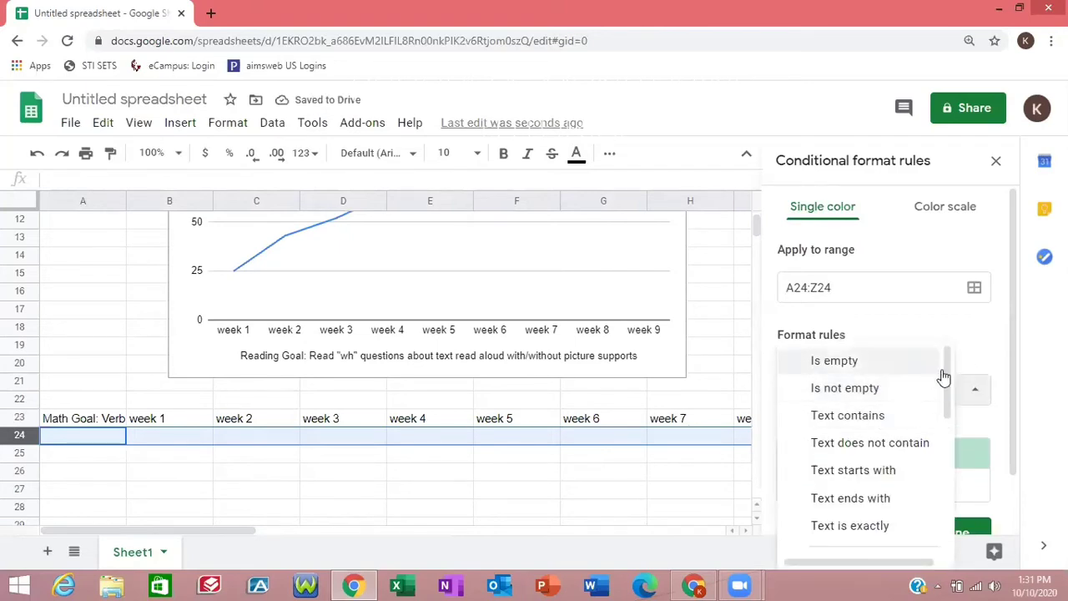
{"action": "left_click_drag", "start_coordinate": [946, 381], "coordinate": [946, 480]}
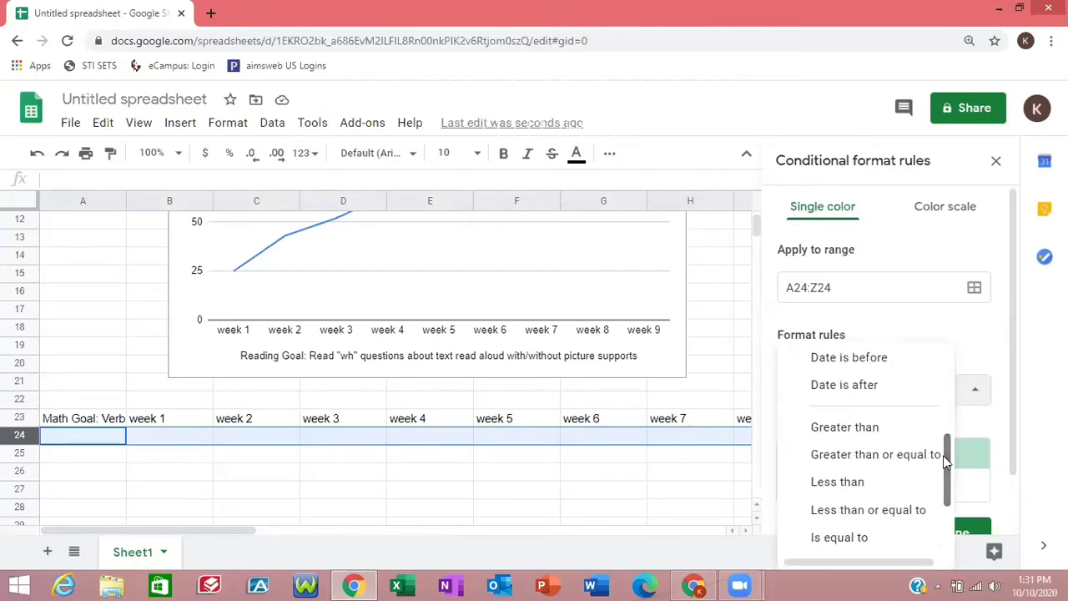
{"action": "left_click", "coordinate": [815, 509]}
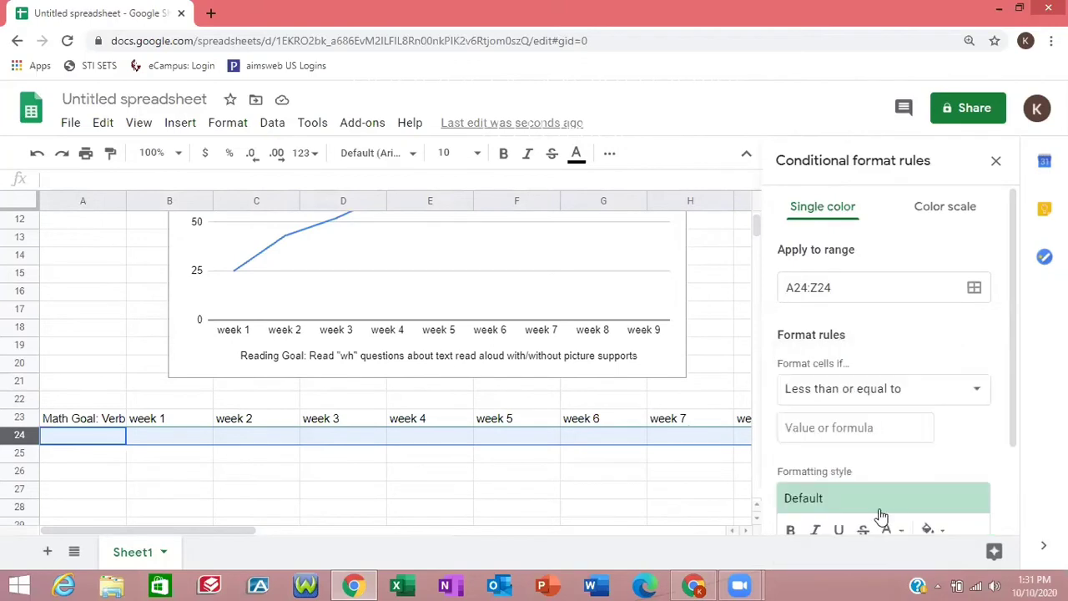
- Set the "Less than or equal to" rule's threshold to 50% and its fill colour to yellow
{"action": "left_click", "coordinate": [818, 425]}
{"action": "type", "text": "50"}
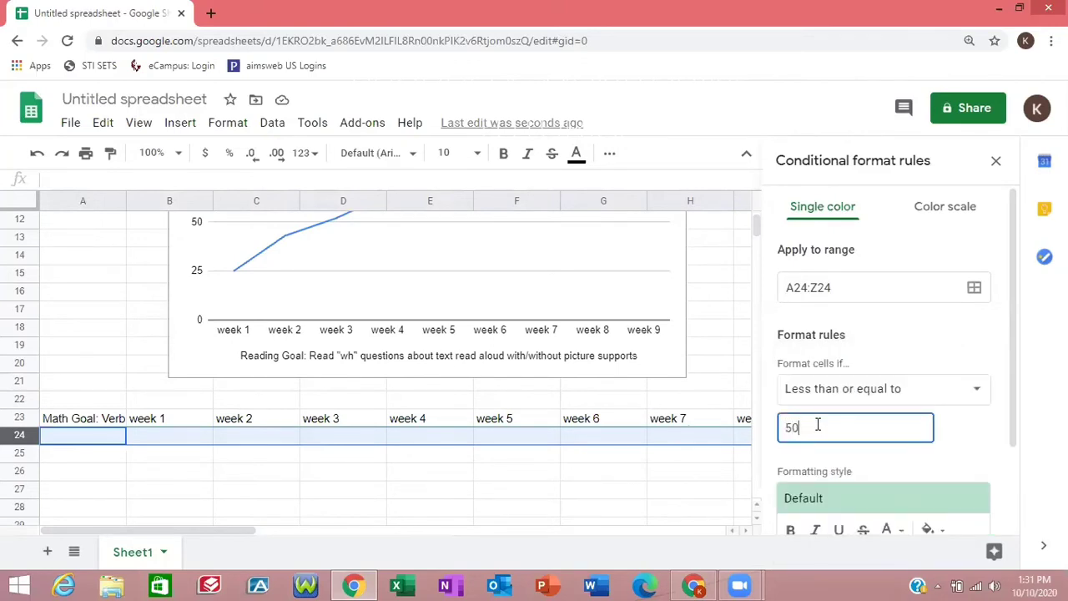
{"action": "left_click_drag", "start_coordinate": [1011, 260], "coordinate": [1012, 334]}
{"action": "left_click", "coordinate": [825, 316]}
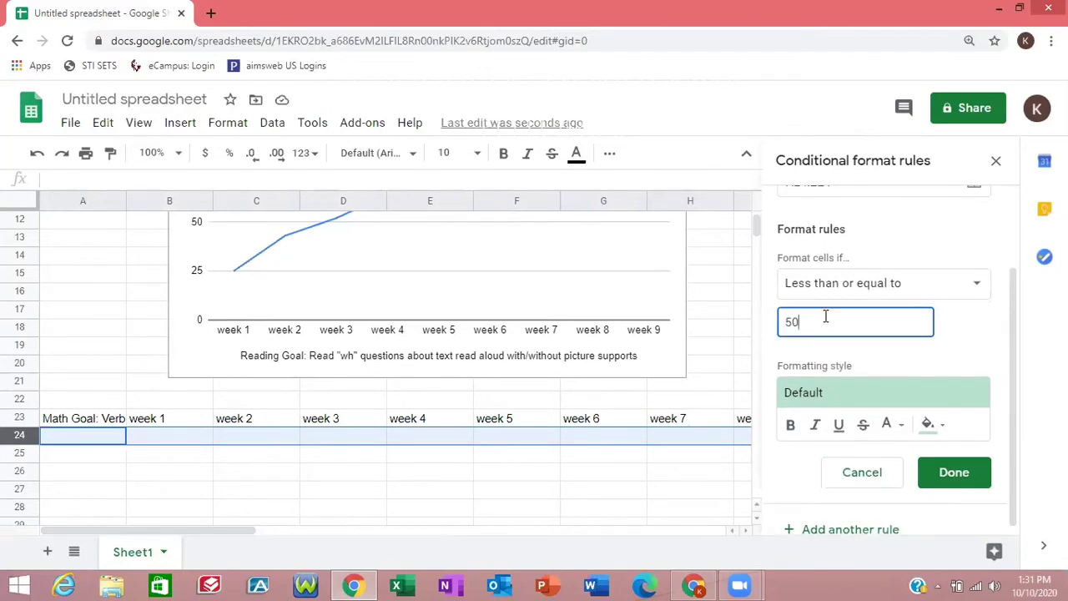
{"action": "type", "text": "%"}
{"action": "left_click", "coordinate": [936, 430]}
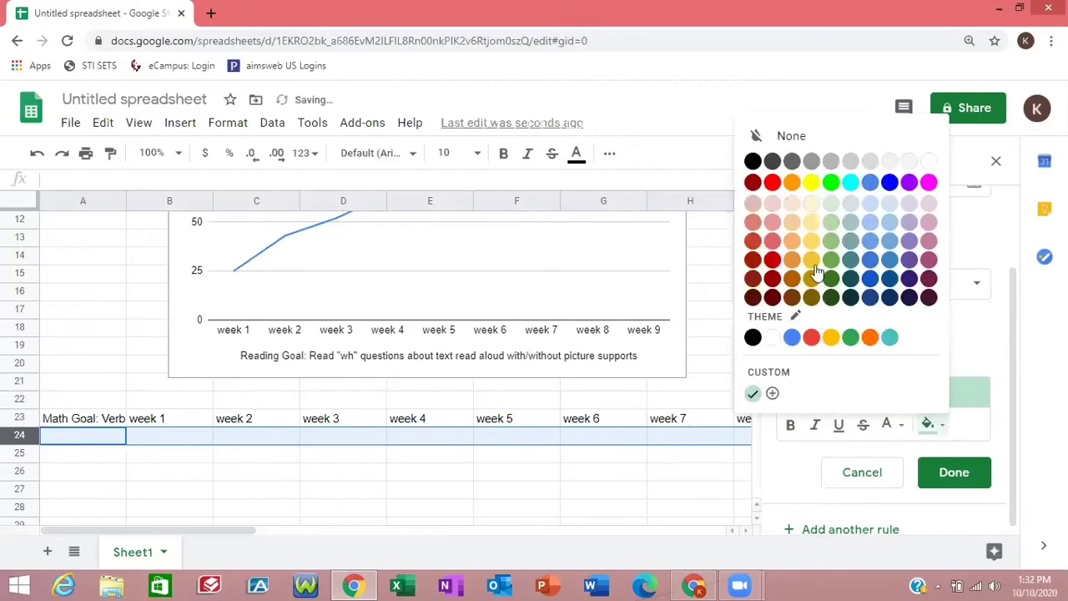
{"action": "left_click", "coordinate": [810, 182]}
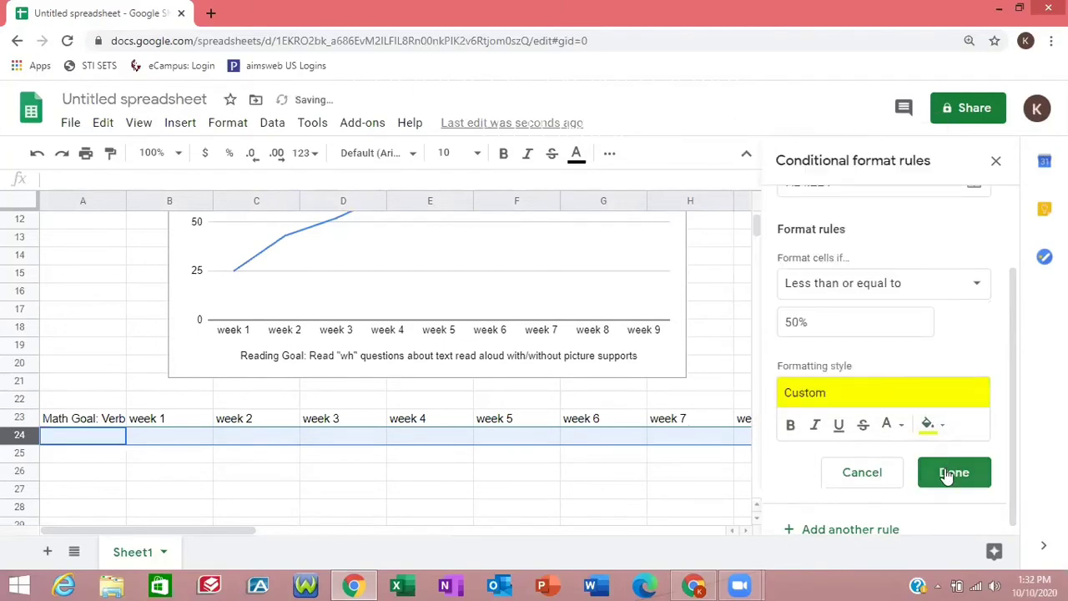
- Add a second conditional formatting rule to row 24 for values that are between 51% and 79%
{"action": "left_click", "coordinate": [858, 537]}
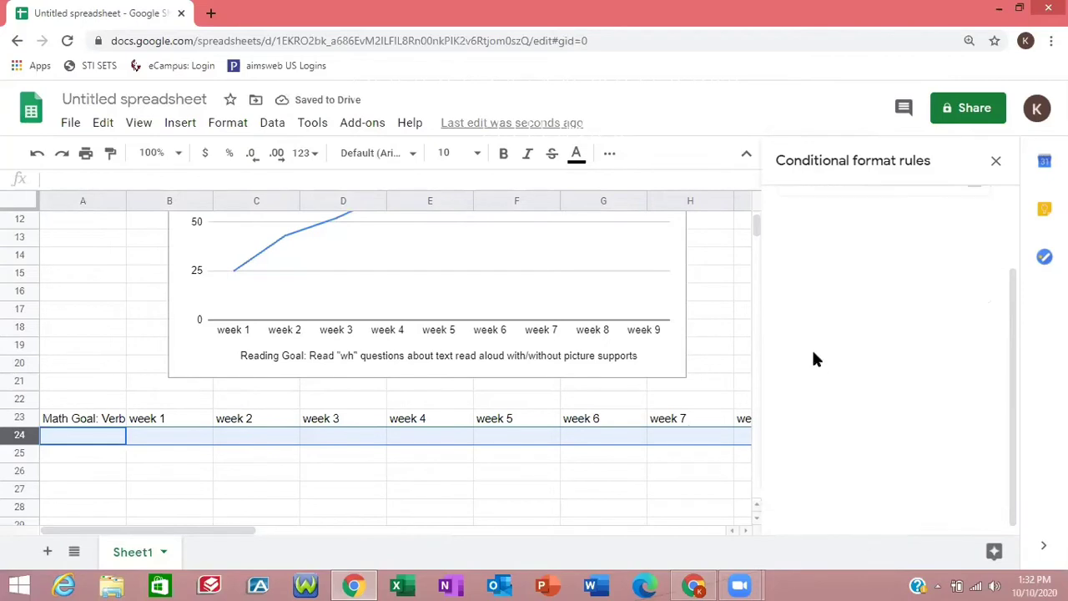
{"action": "left_click", "coordinate": [835, 394]}
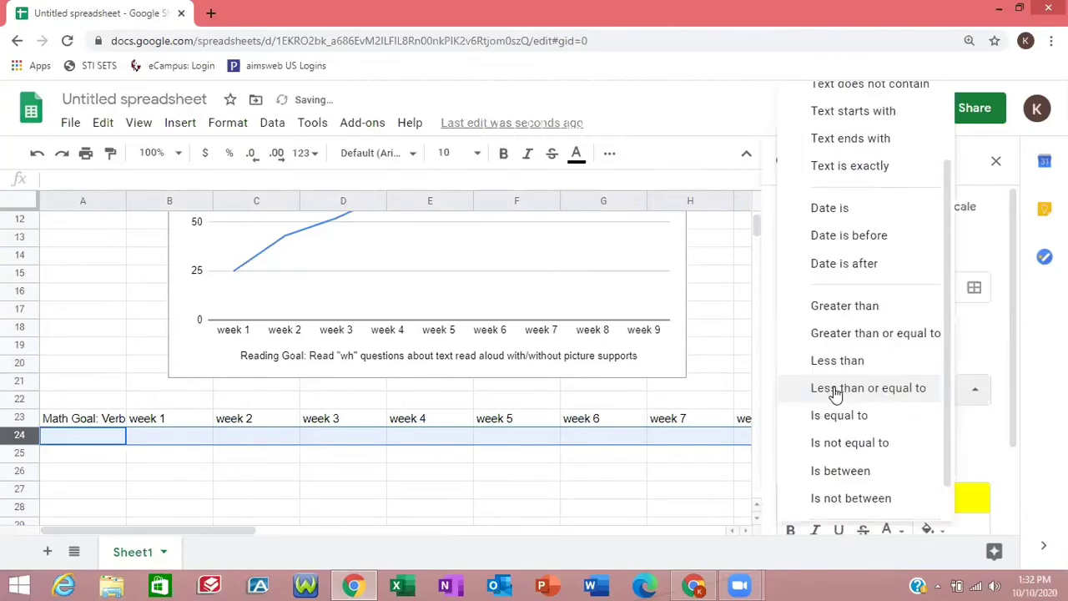
{"action": "left_click", "coordinate": [835, 471]}
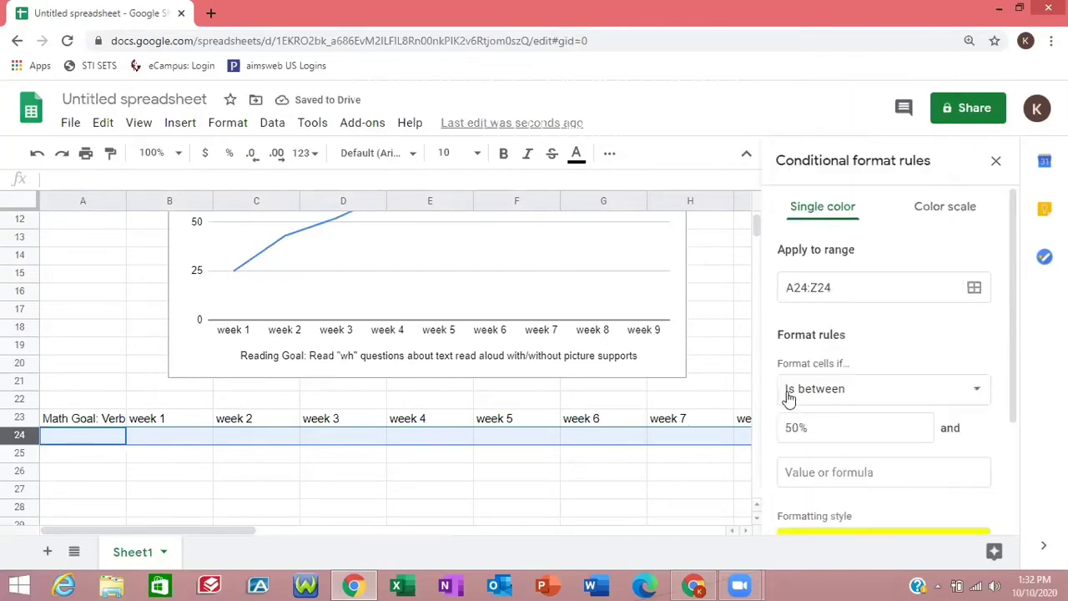
{"action": "left_click", "coordinate": [799, 427]}
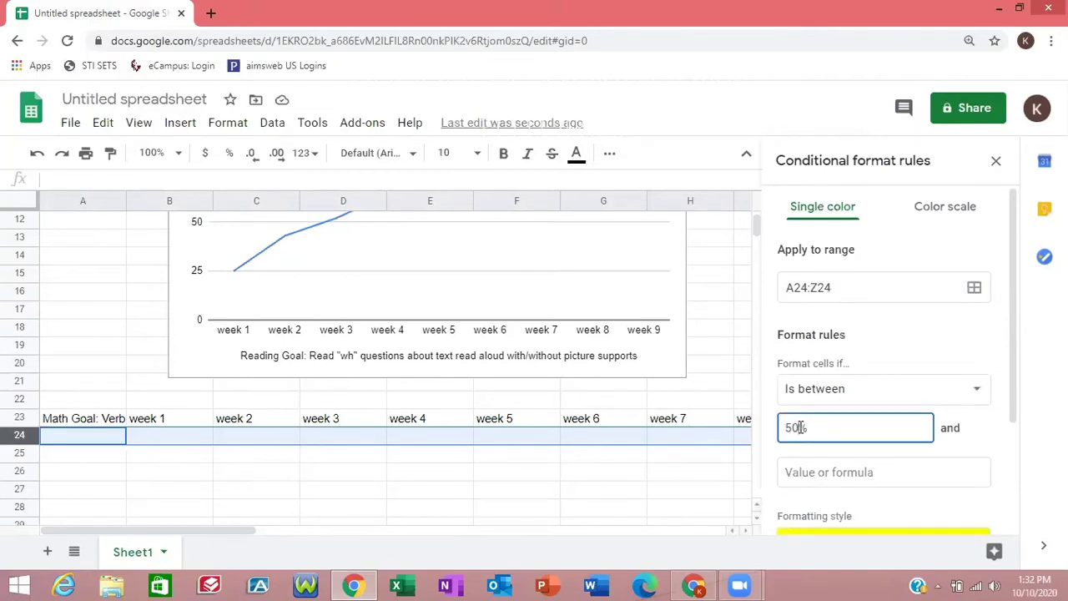
{"action": "key", "text": "BackSpace"}
{"action": "type", "text": "1"}
{"action": "left_click", "coordinate": [861, 472]}
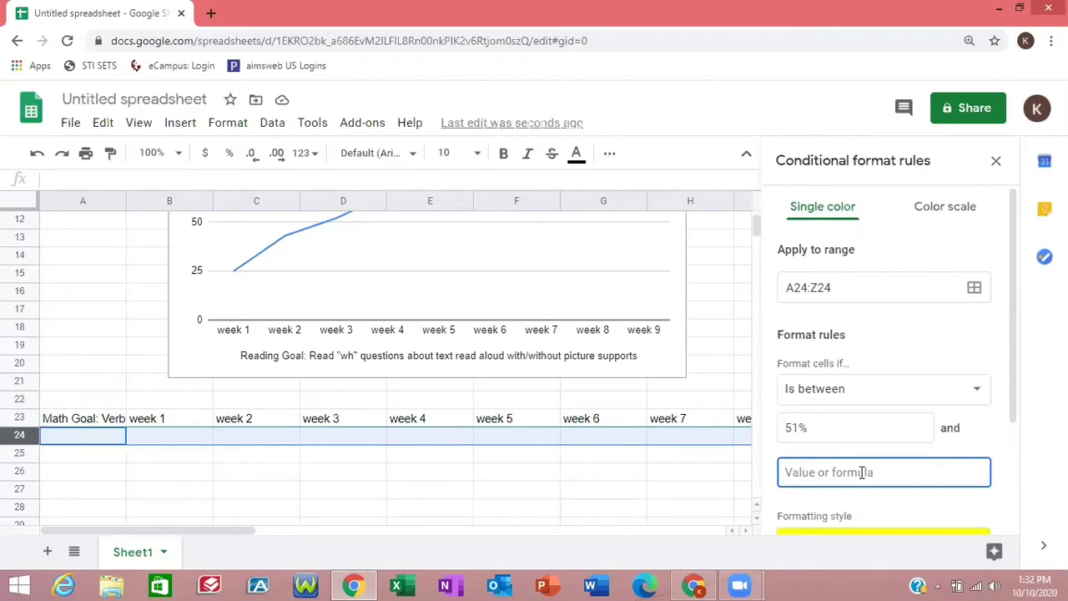
{"action": "type", "text": "70%"}
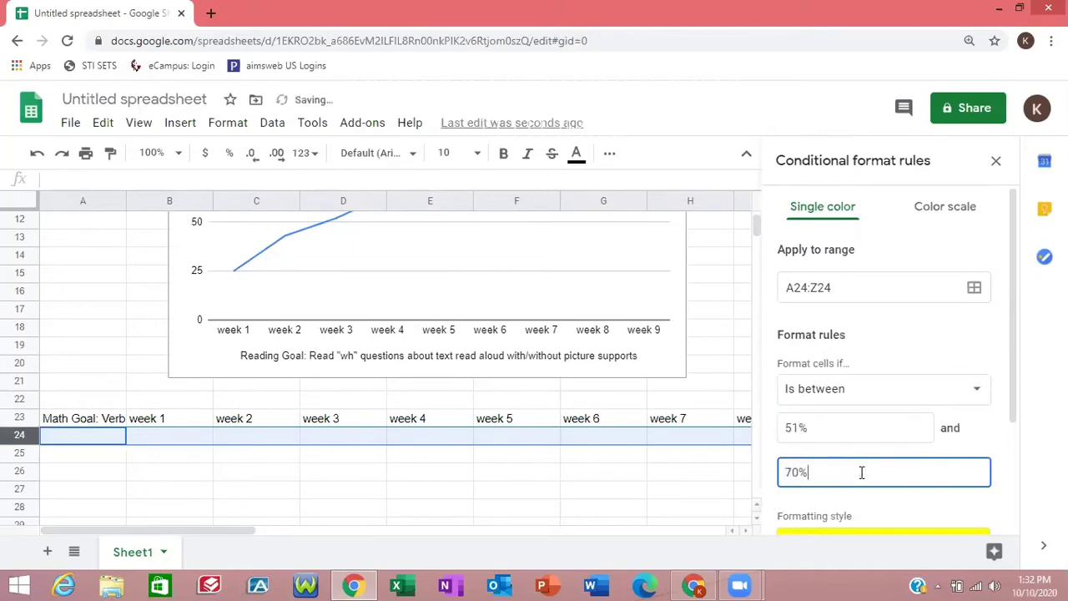
{"action": "key", "text": "BackSpace"}
{"action": "key", "text": "BackSpace"}
{"action": "type", "text": "9%"}
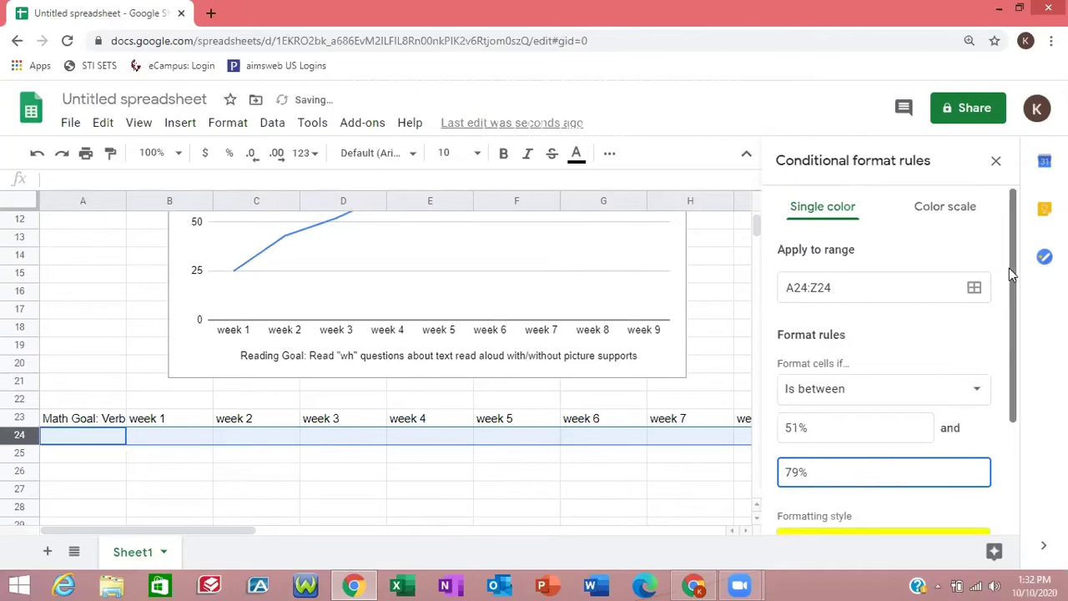
- Choose yellow as the fill colour for the row 24 rule covering 51% to 79%
{"action": "left_click_drag", "start_coordinate": [1008, 267], "coordinate": [1008, 378]}
{"action": "left_click", "coordinate": [938, 419]}
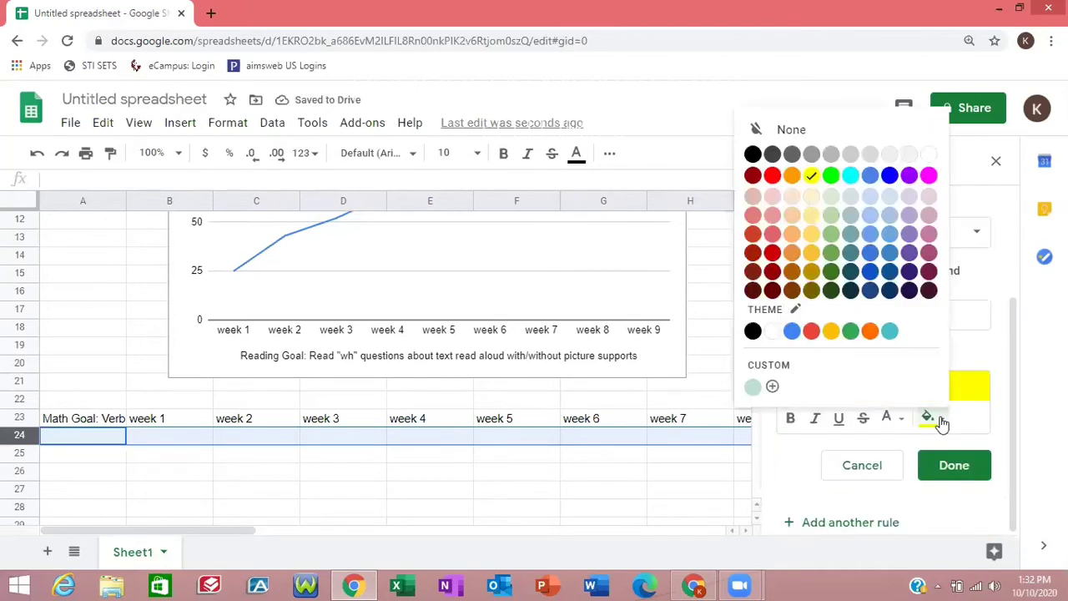
{"action": "left_click", "coordinate": [811, 177]}
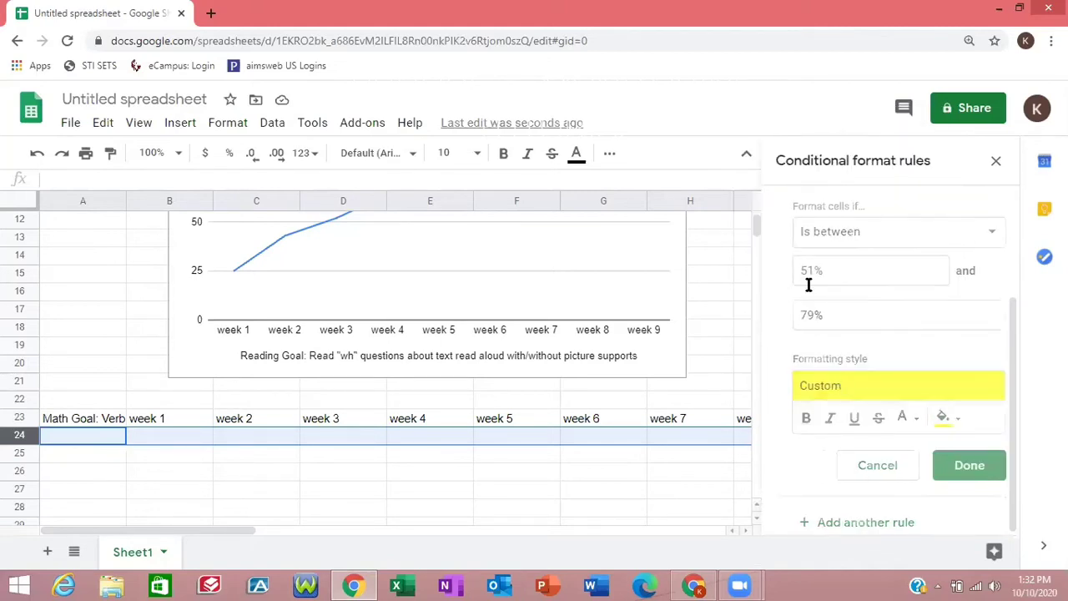
- Add a third conditional formatting rule to row 24 for values greater than or equal to 80%
{"action": "scroll", "coordinate": [810, 279], "scroll_direction": "up", "scroll_amount": 3}
{"action": "left_click", "coordinate": [907, 392]}
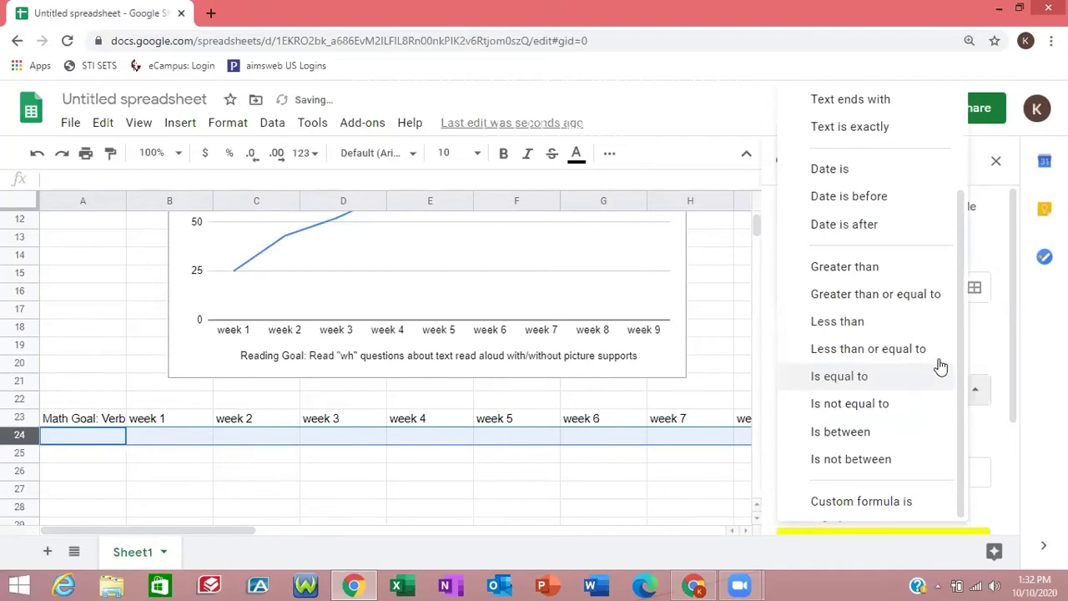
{"action": "left_click", "coordinate": [863, 294]}
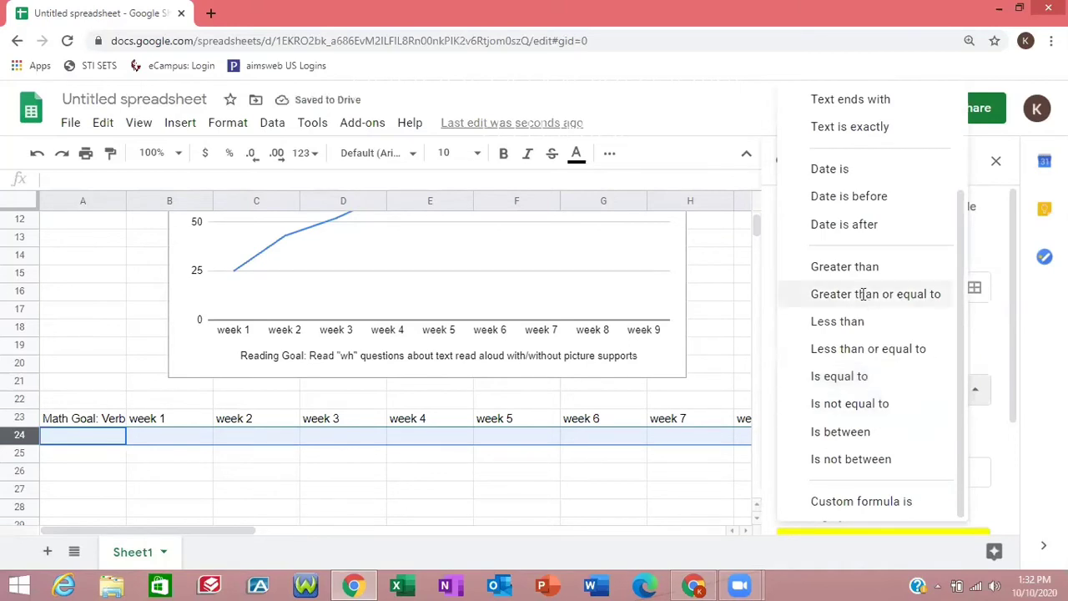
{"action": "type", "text": "%"}
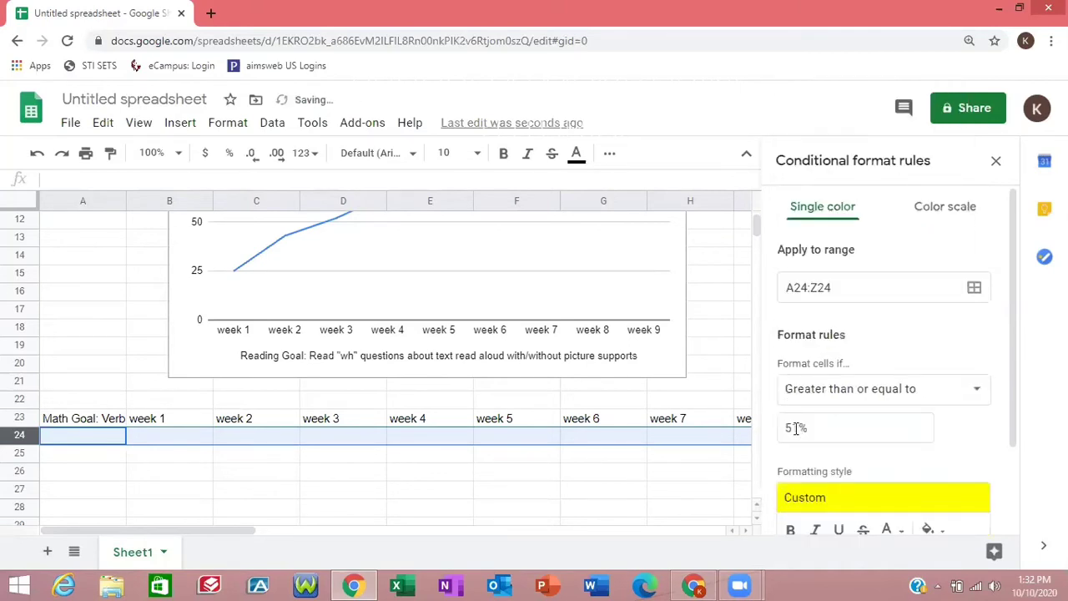
{"action": "left_click", "coordinate": [796, 428]}
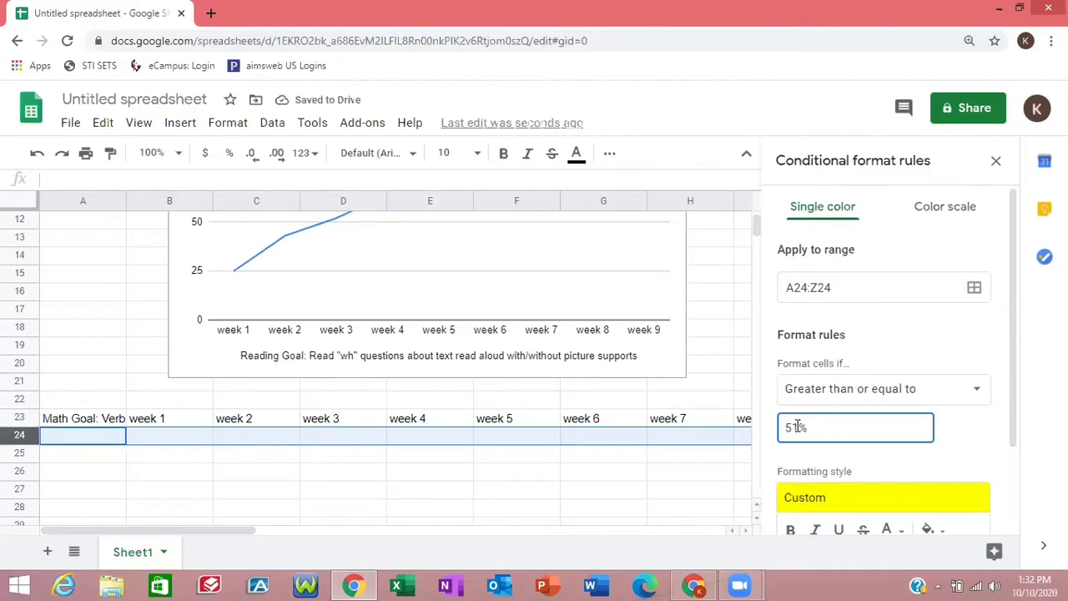
{"action": "key", "text": "BackSpace"}
{"action": "key", "text": "BackSpace"}
{"action": "type", "text": "80"}
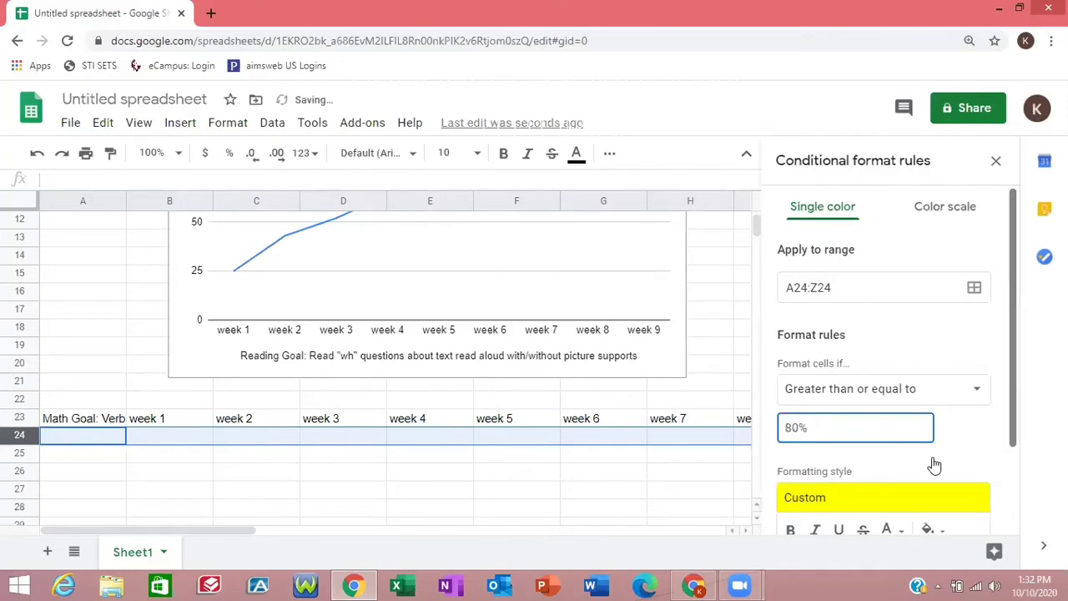
- Choose green as the fill colour for the 80% and above rule and save it
{"action": "scroll", "coordinate": [930, 432], "scroll_direction": "down", "scroll_amount": 2}
{"action": "left_click", "coordinate": [930, 418]}
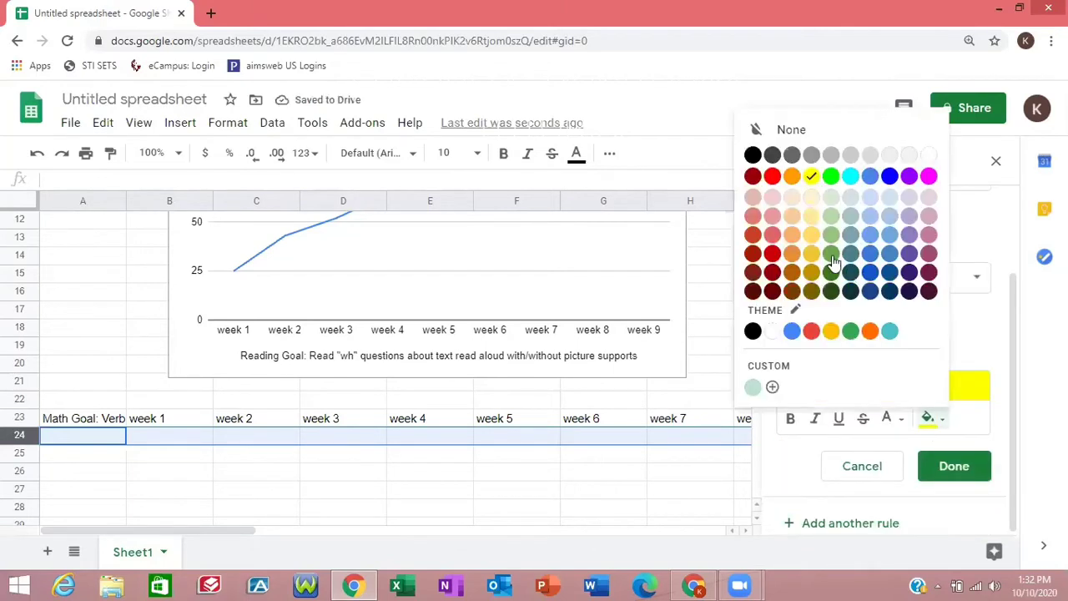
{"action": "left_click", "coordinate": [832, 255]}
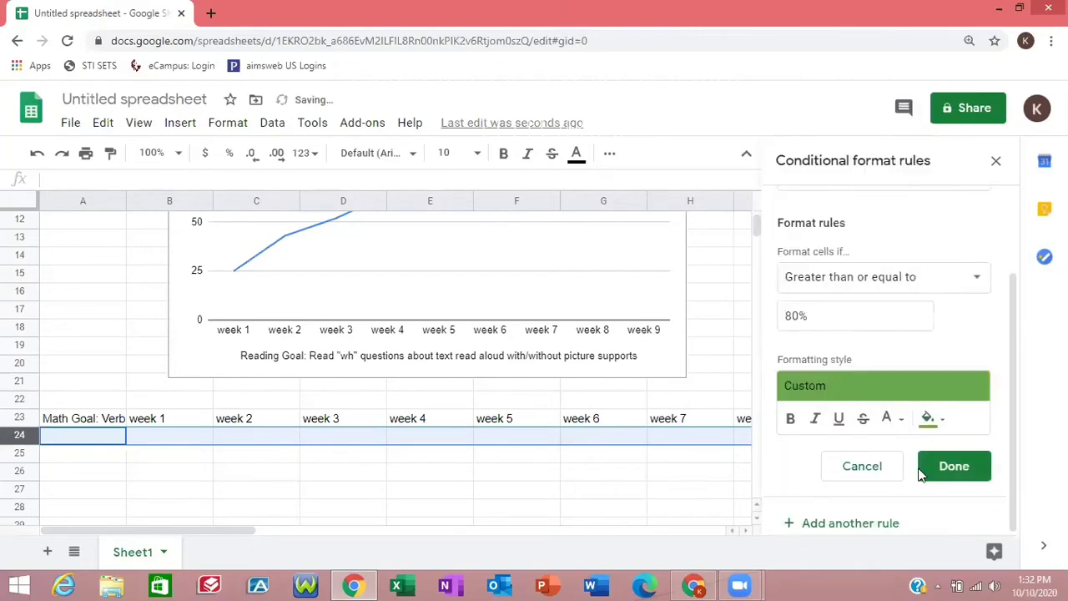
{"action": "left_click", "coordinate": [947, 472]}
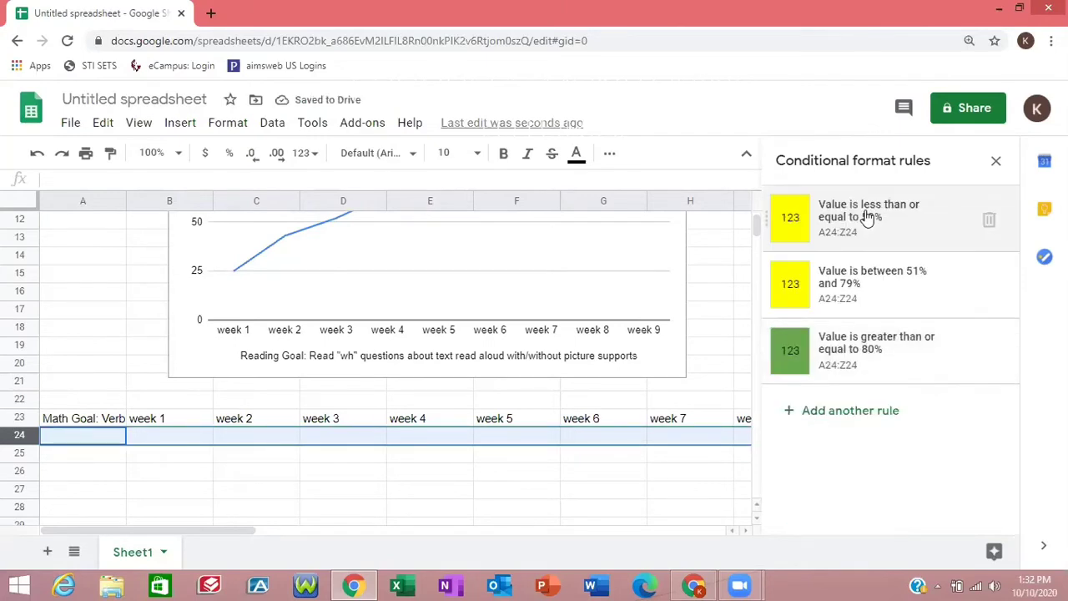
- Change the fill colour of row 24's "Less than or equal to 50%" rule to red and save the rule
{"action": "left_click", "coordinate": [917, 410]}
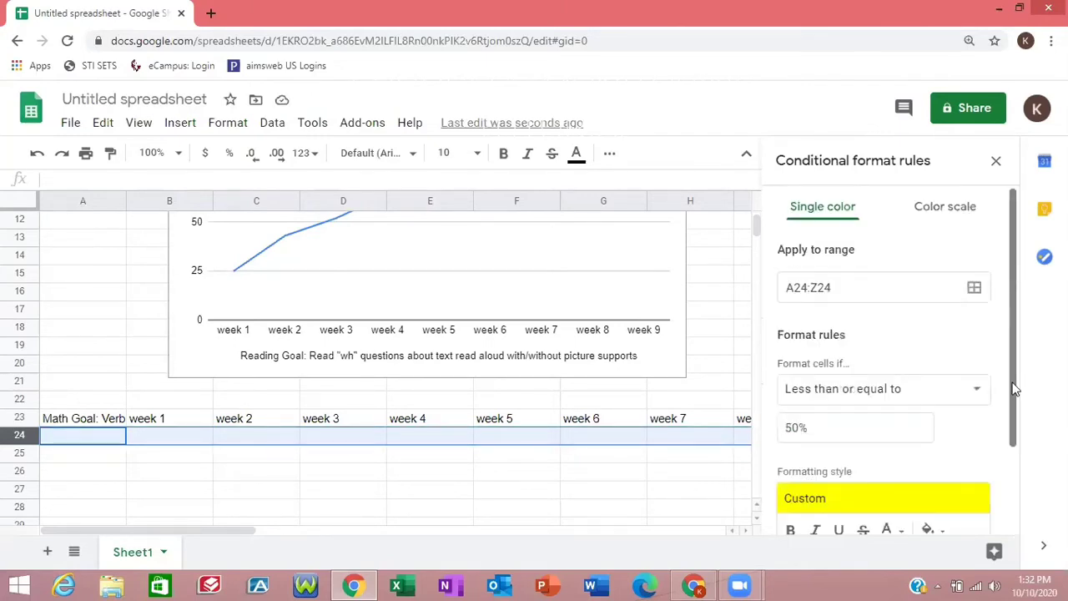
{"action": "scroll", "coordinate": [943, 433], "scroll_direction": "down", "scroll_amount": 2}
{"action": "left_click", "coordinate": [938, 421]}
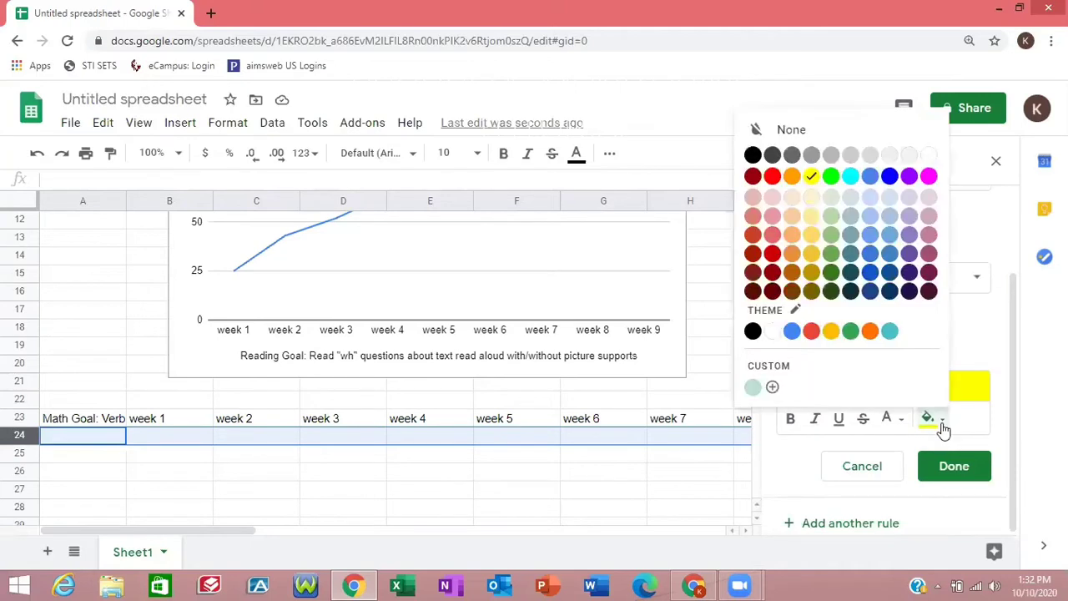
{"action": "left_click", "coordinate": [772, 176]}
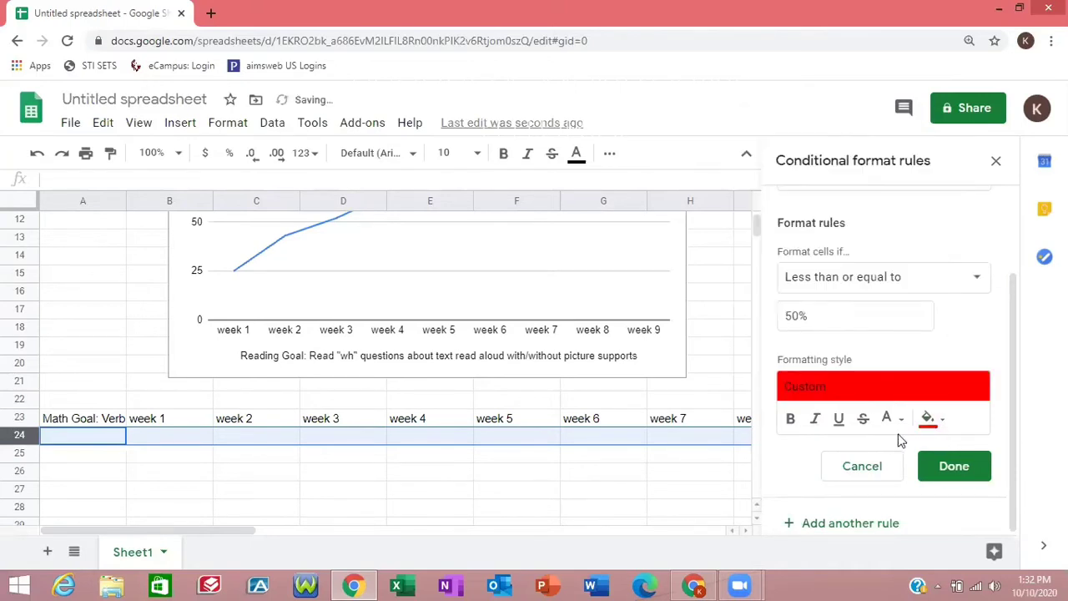
{"action": "left_click", "coordinate": [949, 465]}
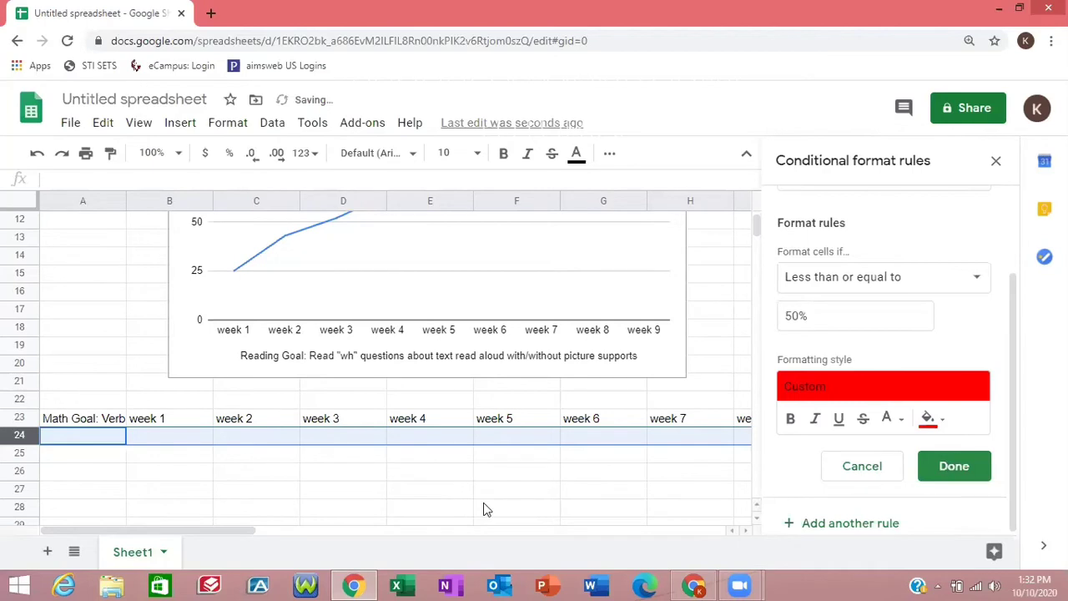
- Enter the math scores 20% for week 1 and 30 for week 2 in row 24
{"action": "left_click", "coordinate": [148, 442]}
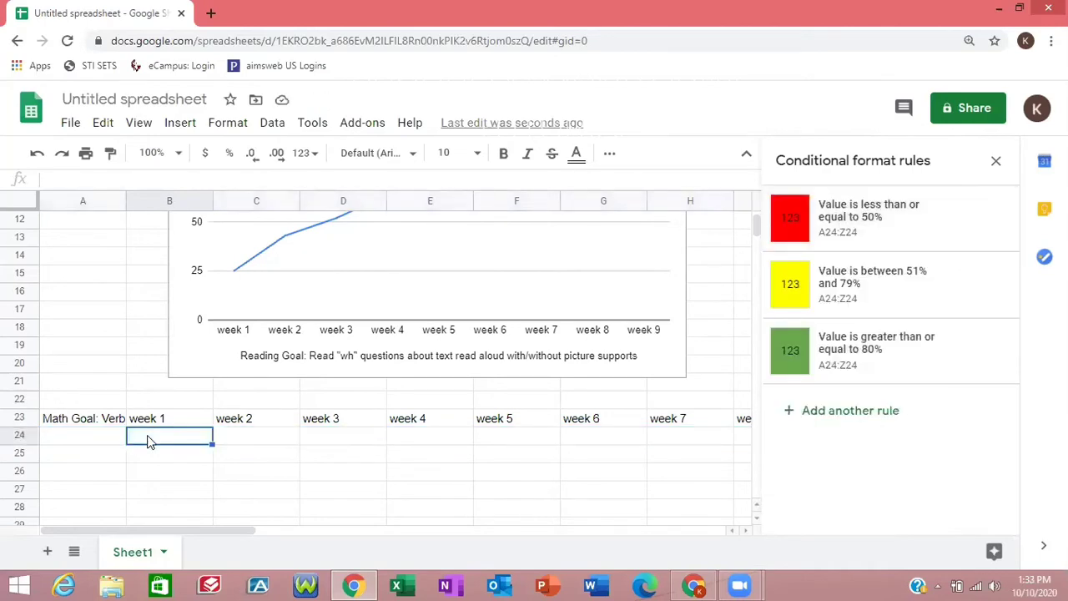
{"action": "type", "text": "20"}
{"action": "key", "text": "Tab"}
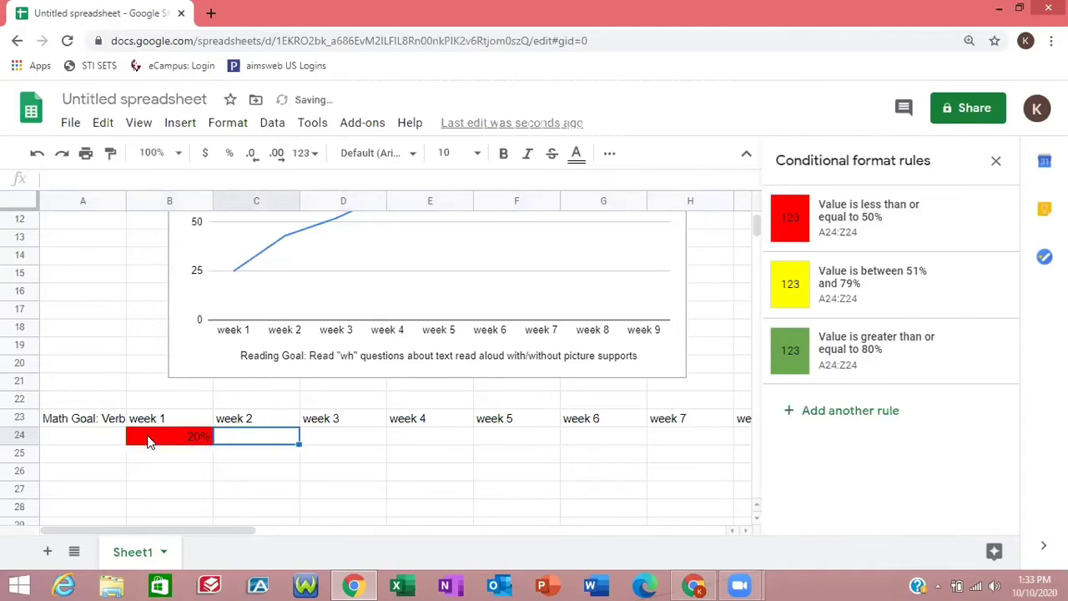
{"action": "type", "text": "30"}
{"action": "key", "text": "Tab"}
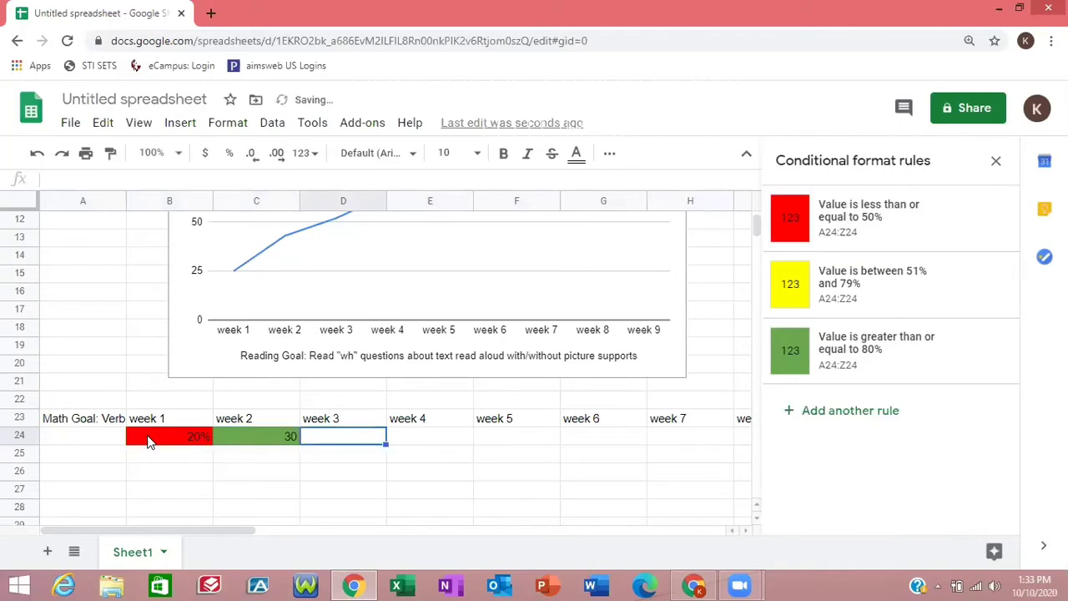
- Correct the week 2 math score to 30% and enter 25% for week 3
{"action": "left_click", "coordinate": [287, 437]}
{"action": "double_click", "coordinate": [288, 436]}
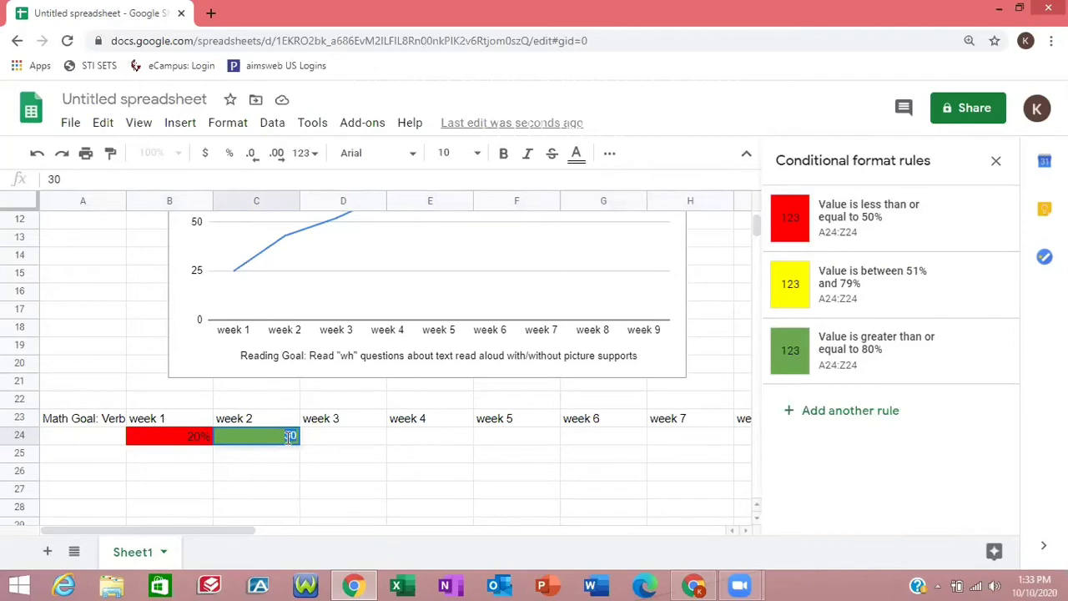
{"action": "key", "text": "Right"}
{"action": "type", "text": "%"}
{"action": "key", "text": "Tab"}
{"action": "type", "text": "2"}
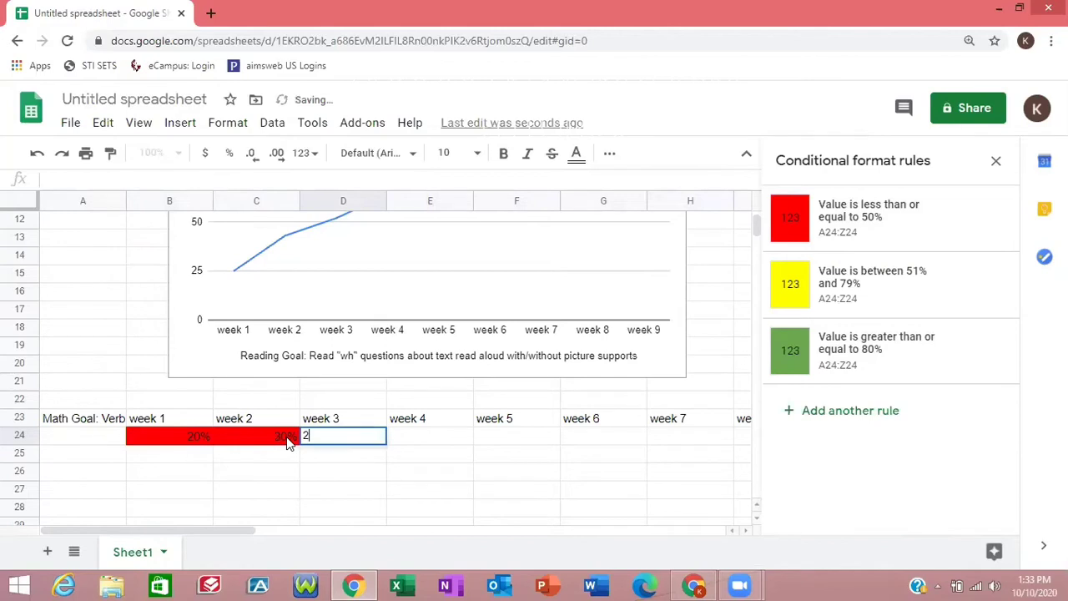
{"action": "type", "text": "5%"}
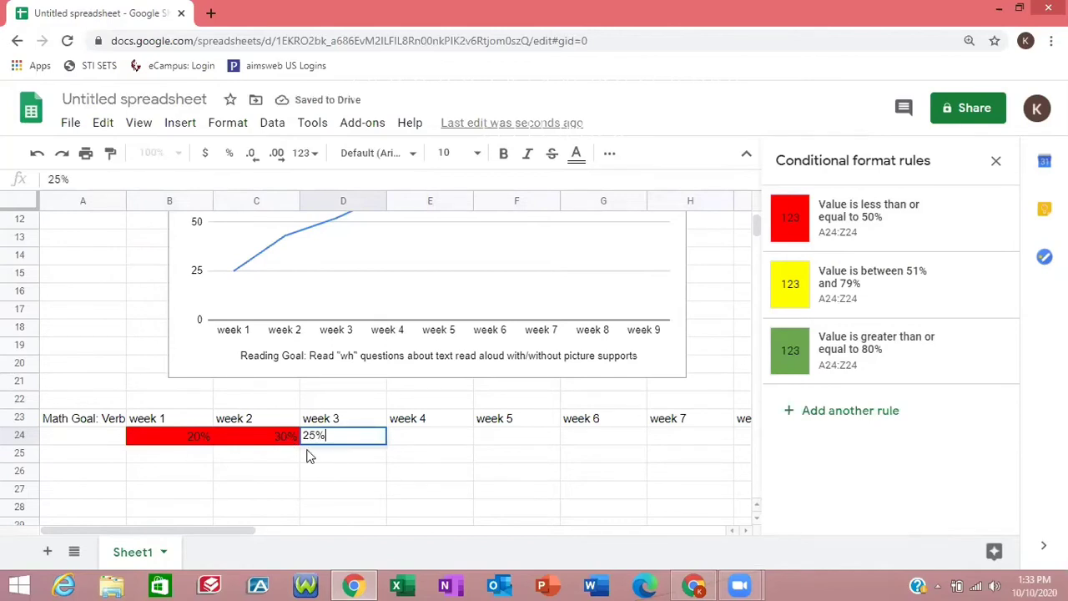
{"action": "key", "text": "Return"}
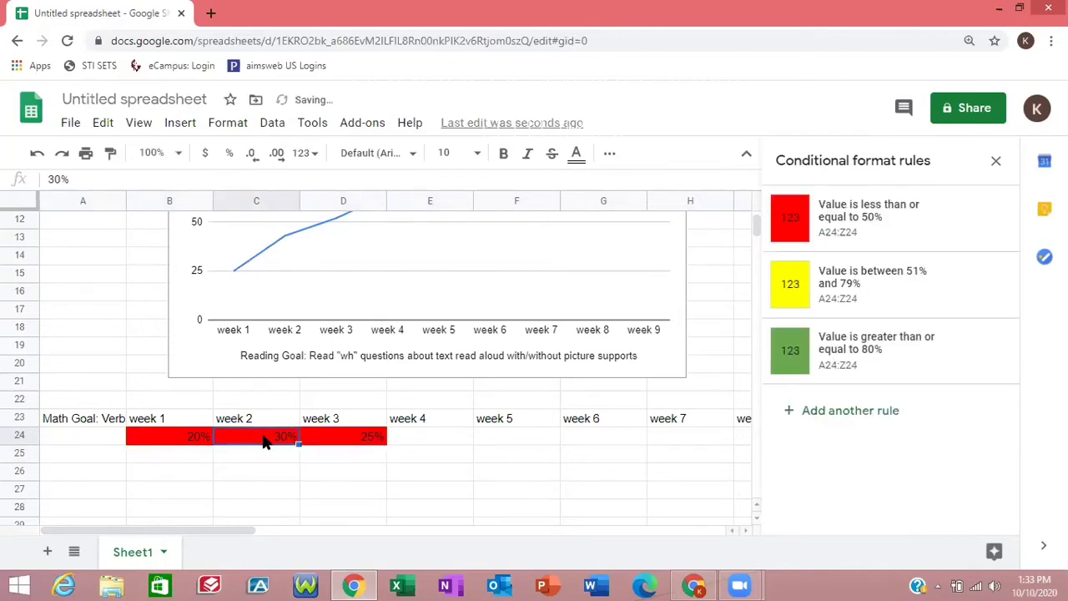
- Insert a smooth line chart of the math goal's weekly scores from A23:J24
{"action": "left_click", "coordinate": [263, 440]}
{"action": "left_click", "coordinate": [180, 122]}
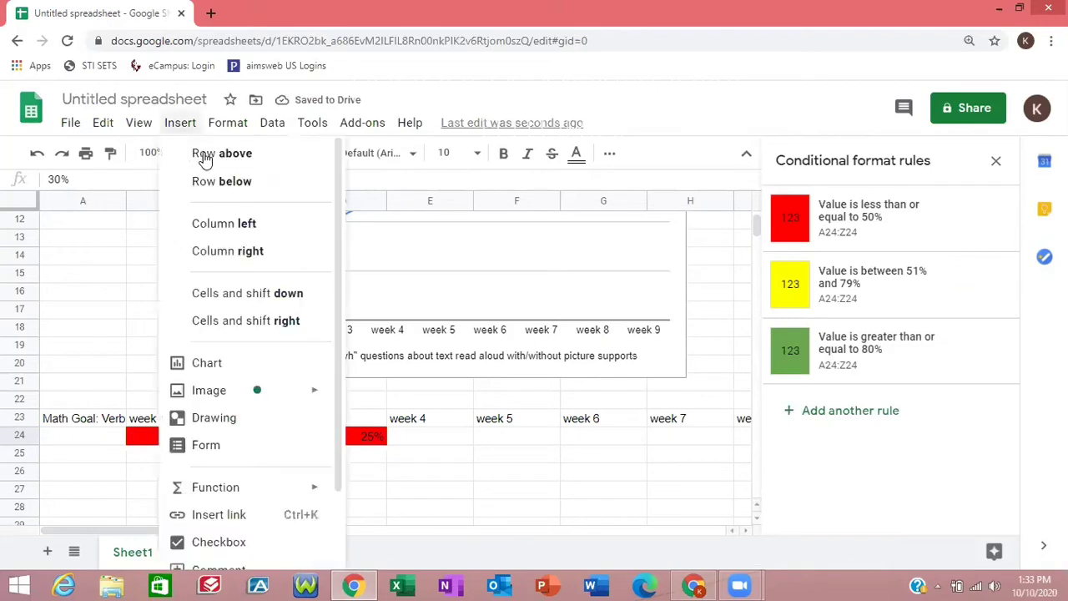
{"action": "left_click", "coordinate": [214, 364]}
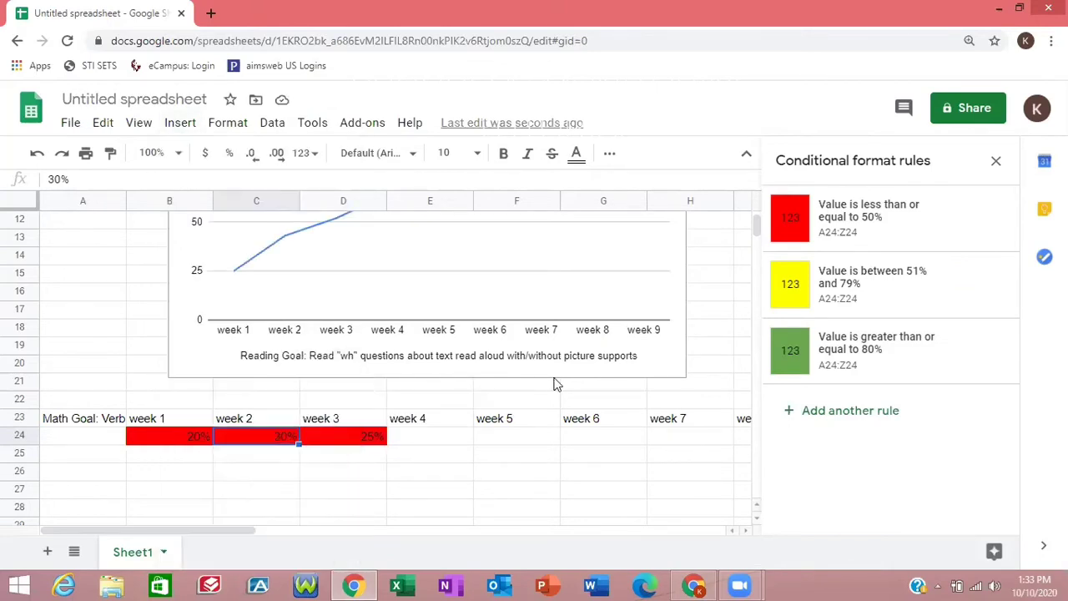
{"action": "left_click", "coordinate": [842, 281]}
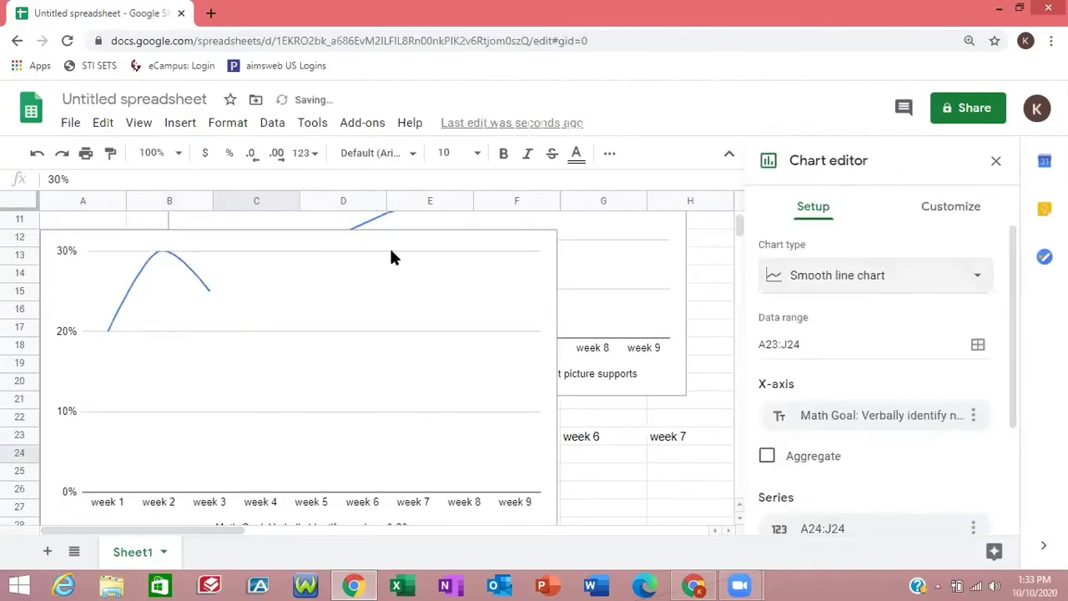
- Move the math chart below its row of scores and close the chart editor
{"action": "left_click", "coordinate": [420, 250]}
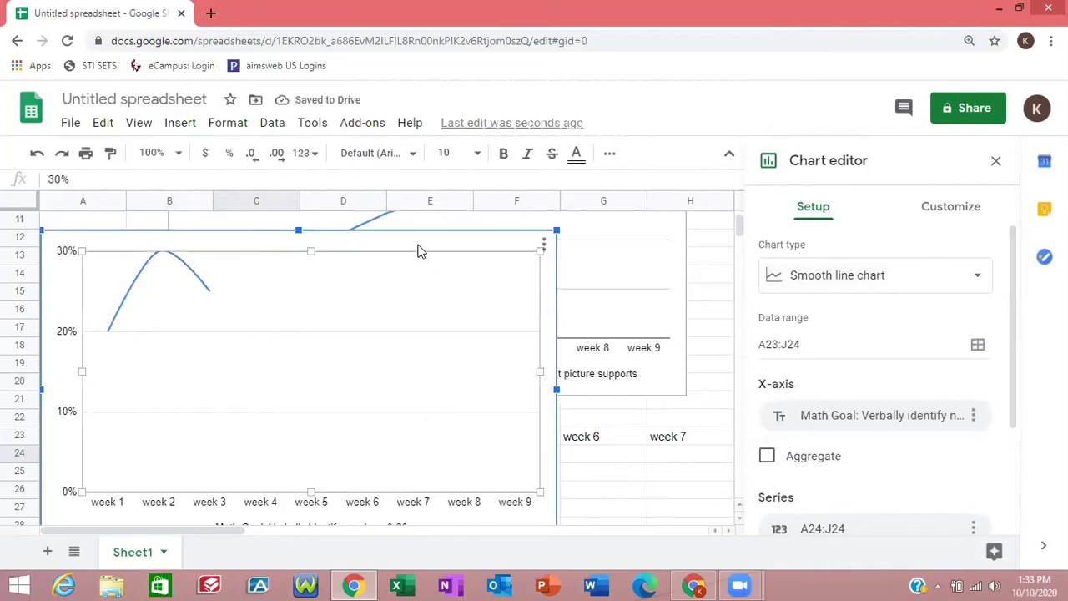
{"action": "left_click_drag", "start_coordinate": [419, 250], "coordinate": [519, 503]}
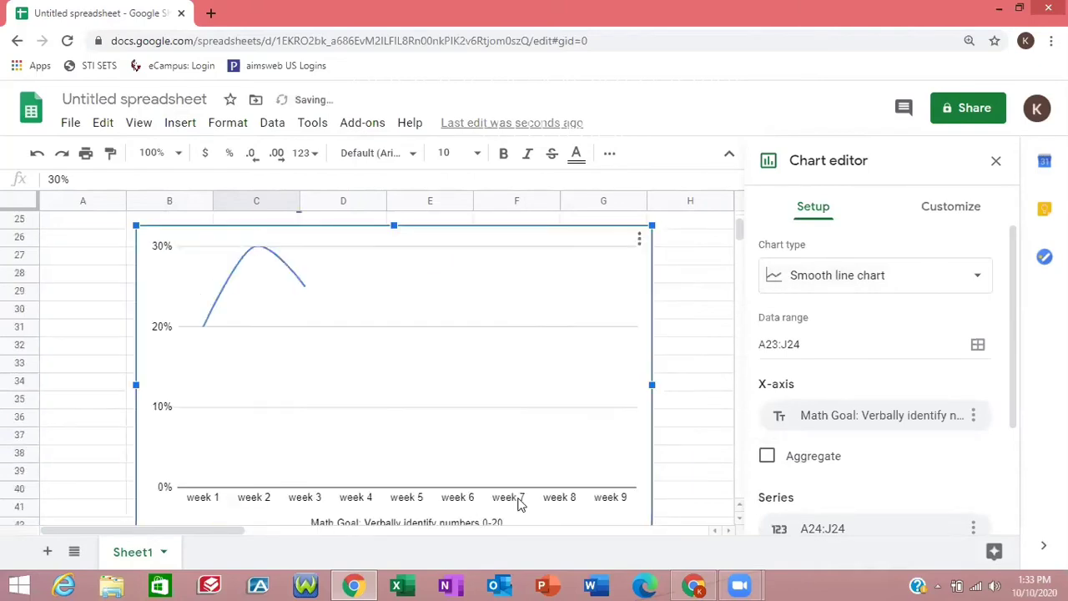
{"action": "left_click", "coordinate": [998, 162]}
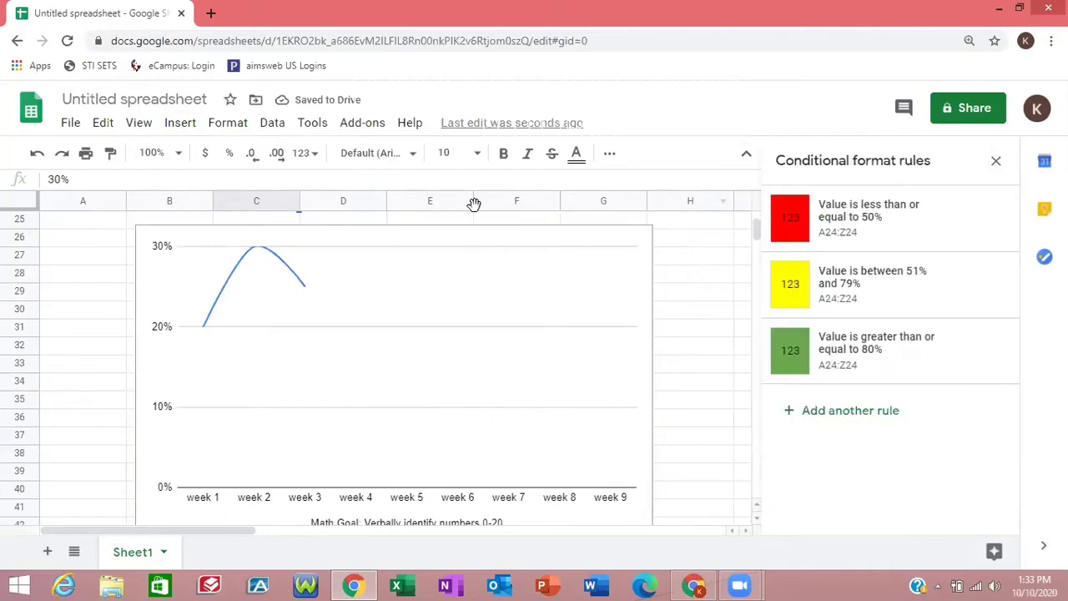
- View the reading and math sections with their charts together at 50% zoom, and return to 100%
{"action": "left_click", "coordinate": [159, 153]}
{"action": "left_click", "coordinate": [160, 184]}
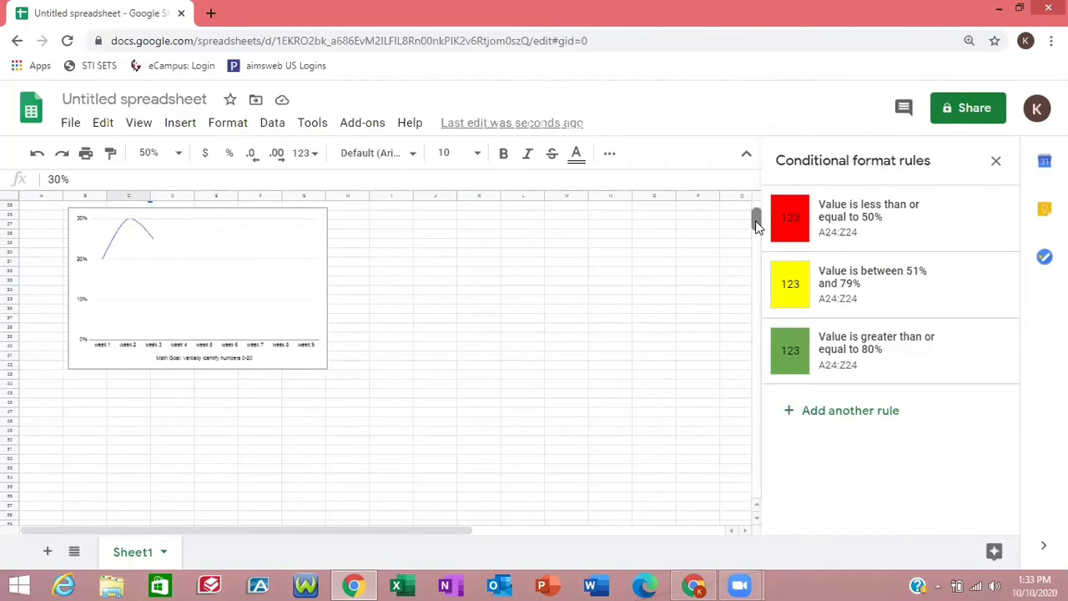
{"action": "scroll", "coordinate": [755, 221], "scroll_direction": "down", "scroll_amount": 2}
{"action": "scroll", "coordinate": [756, 201], "scroll_direction": "up", "scroll_amount": 3}
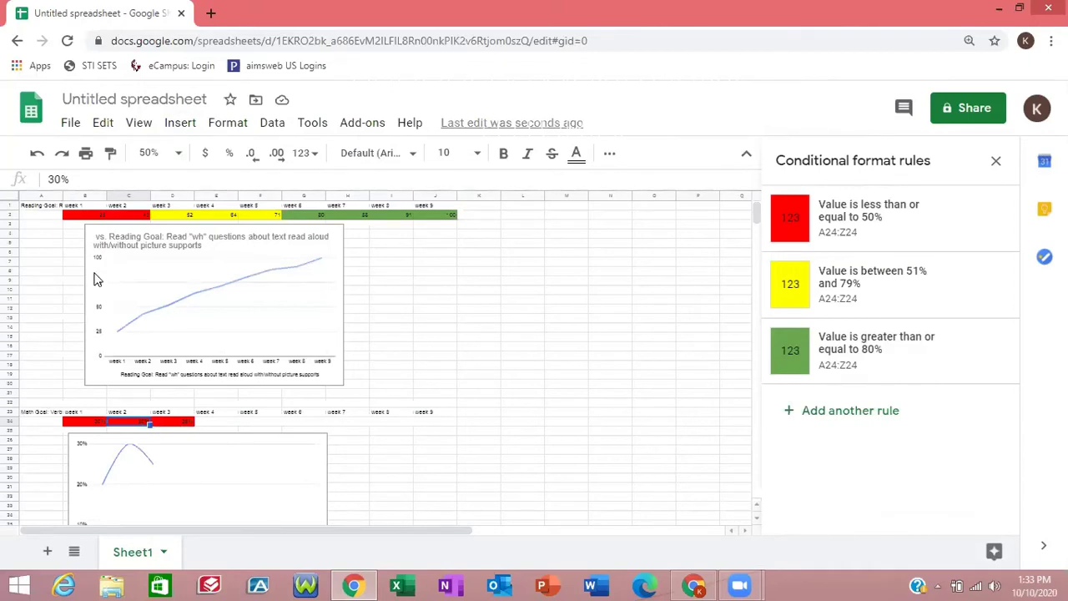
{"action": "left_click", "coordinate": [177, 156]}
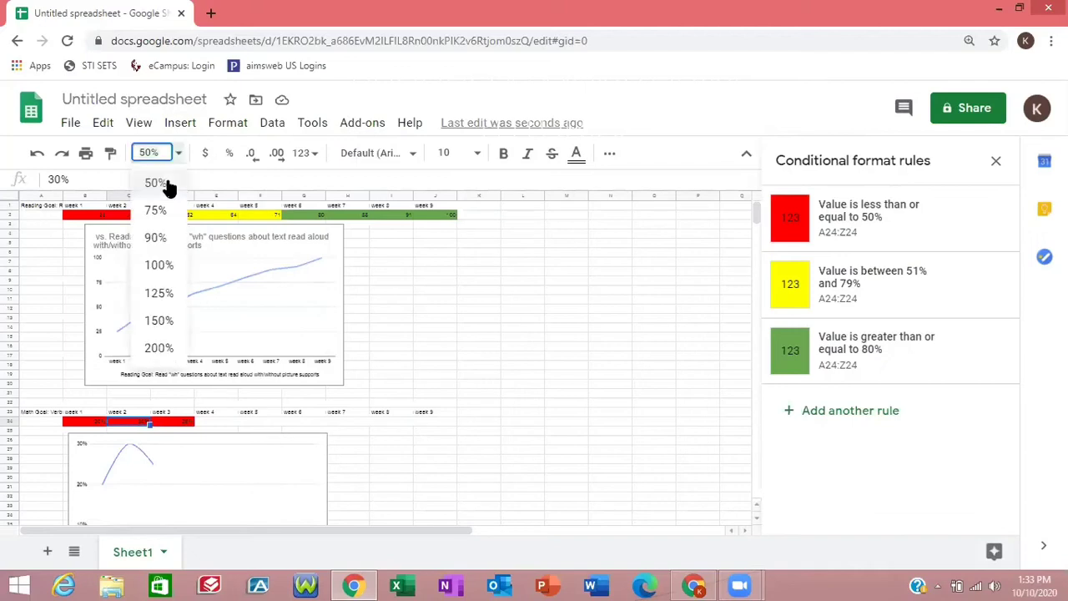
{"action": "left_click", "coordinate": [159, 265]}
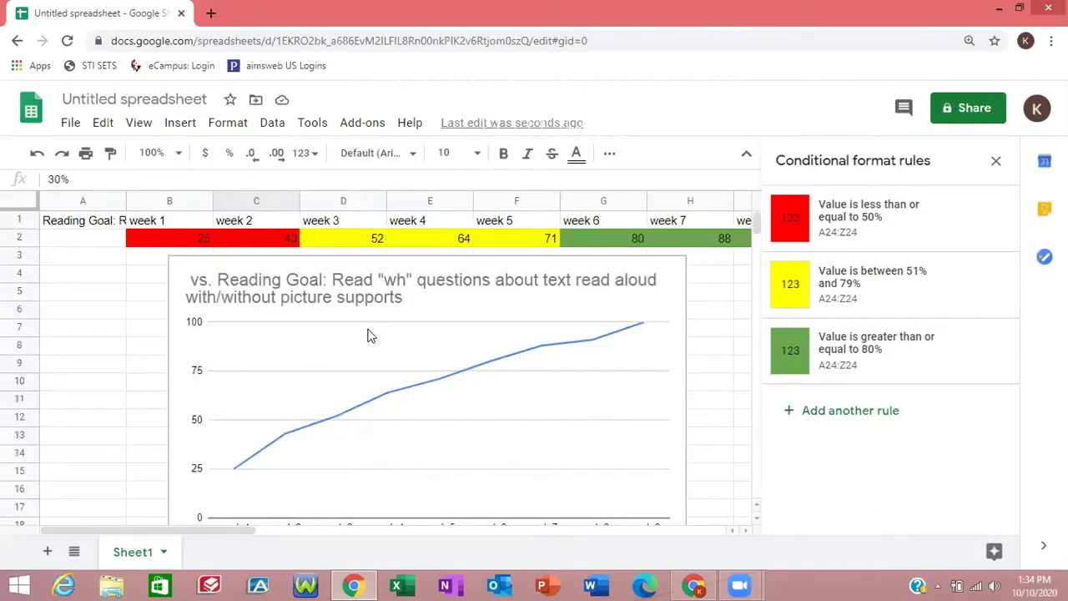
- Enter the goal text "Math goal: verbally identify numbers 0-20" in cell A3
{"action": "left_click", "coordinate": [63, 240]}
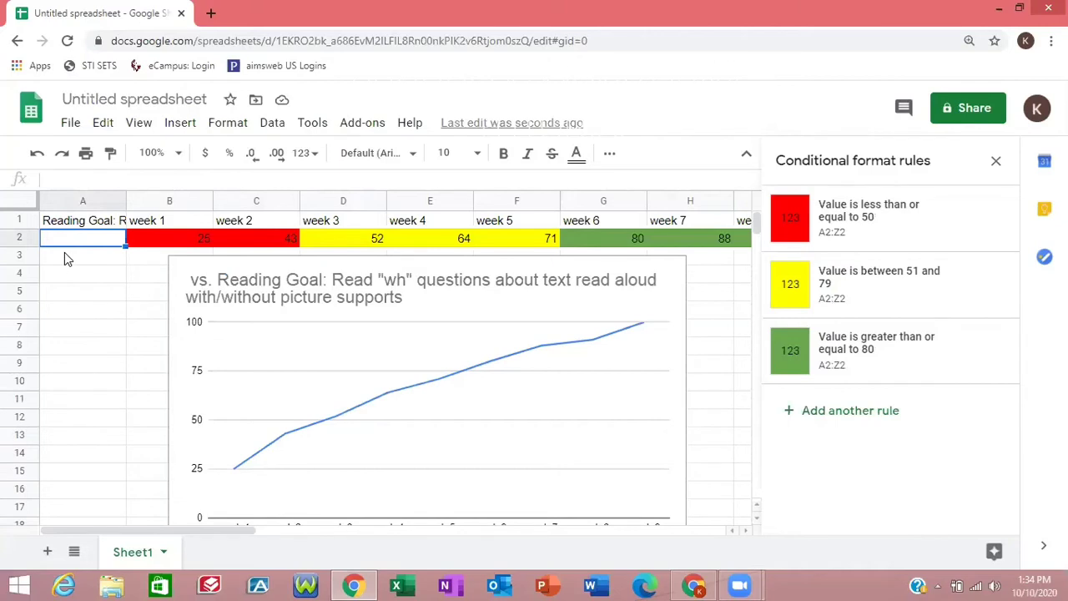
{"action": "left_click", "coordinate": [64, 252]}
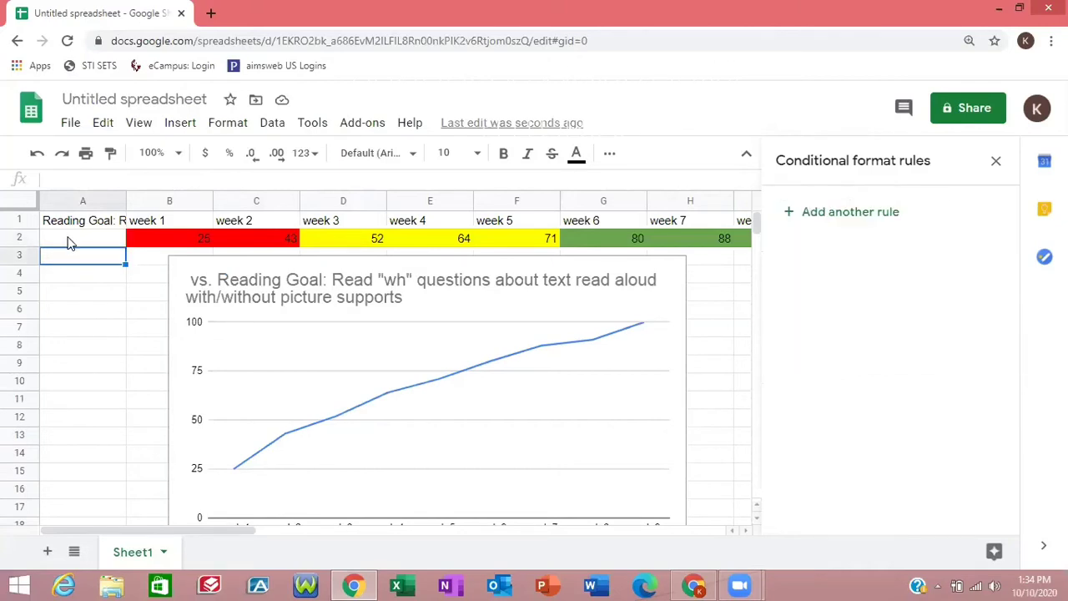
{"action": "left_click", "coordinate": [71, 242]}
{"action": "left_click", "coordinate": [68, 260]}
{"action": "type", "text": "M"}
{"action": "type", "text": "th"}
{"action": "key", "text": "BackSpace"}
{"action": "key", "text": "BackSpace"}
{"action": "type", "text": "a"}
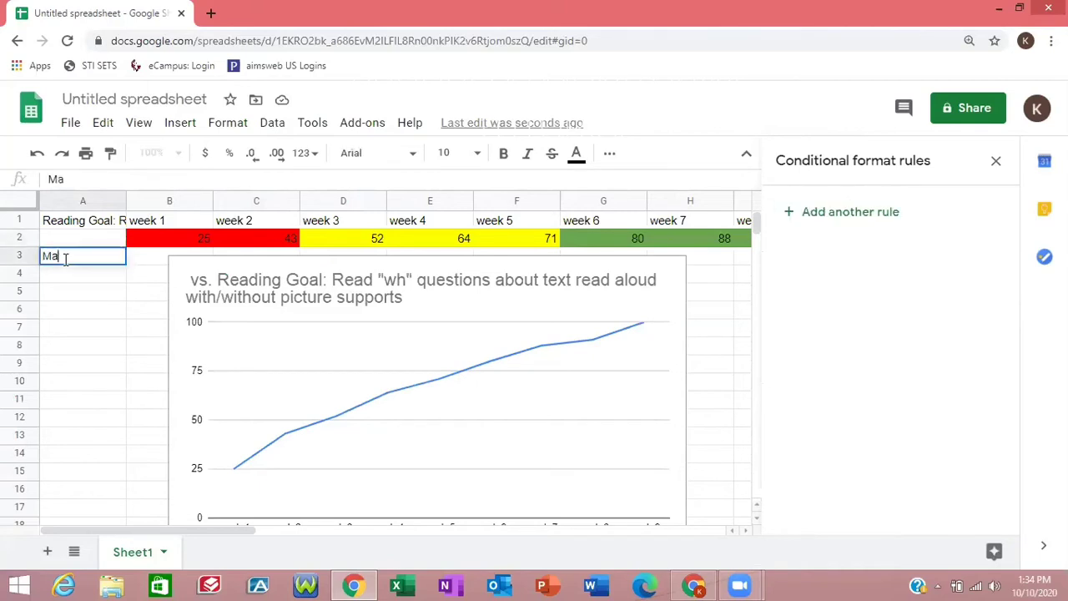
{"action": "type", "text": "th goal: identif"}
{"action": "key", "text": "BackSpace"}
{"action": "key", "text": "BackSpace"}
{"action": "key", "text": "BackSpace"}
{"action": "key", "text": "BackSpace"}
{"action": "key", "text": "BackSpace"}
{"action": "key", "text": "BackSpace"}
{"action": "key", "text": "BackSpace"}
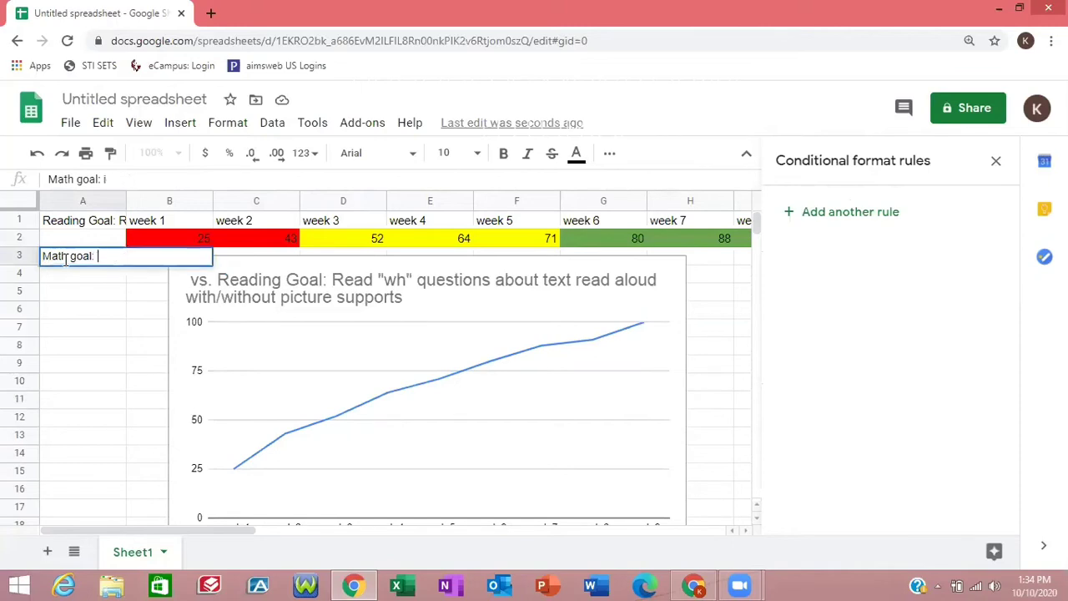
{"action": "type", "text": "verbally ident"}
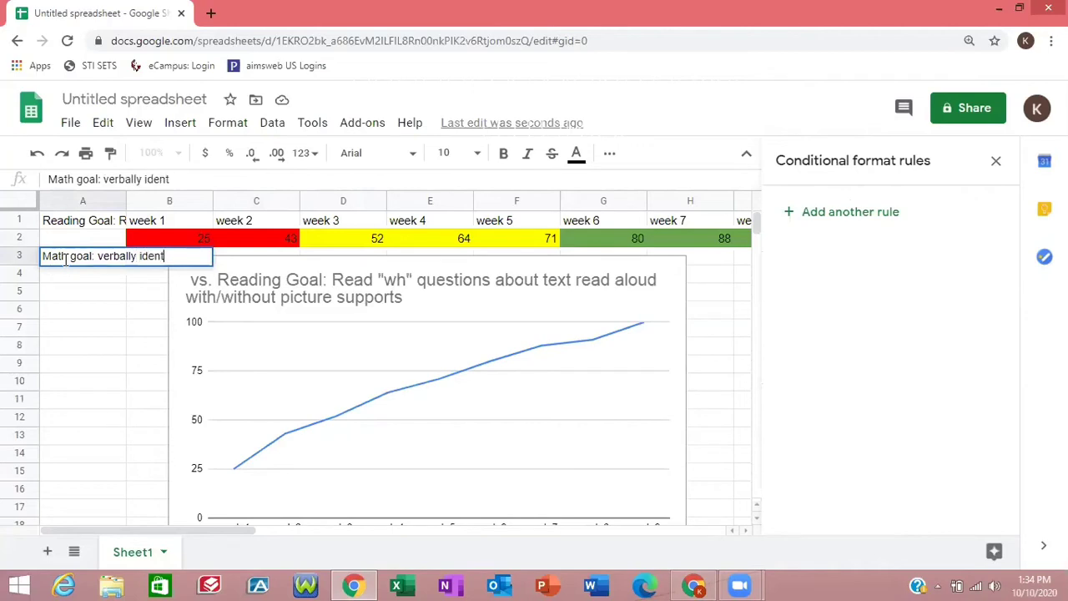
{"action": "type", "text": "ify numbers "}
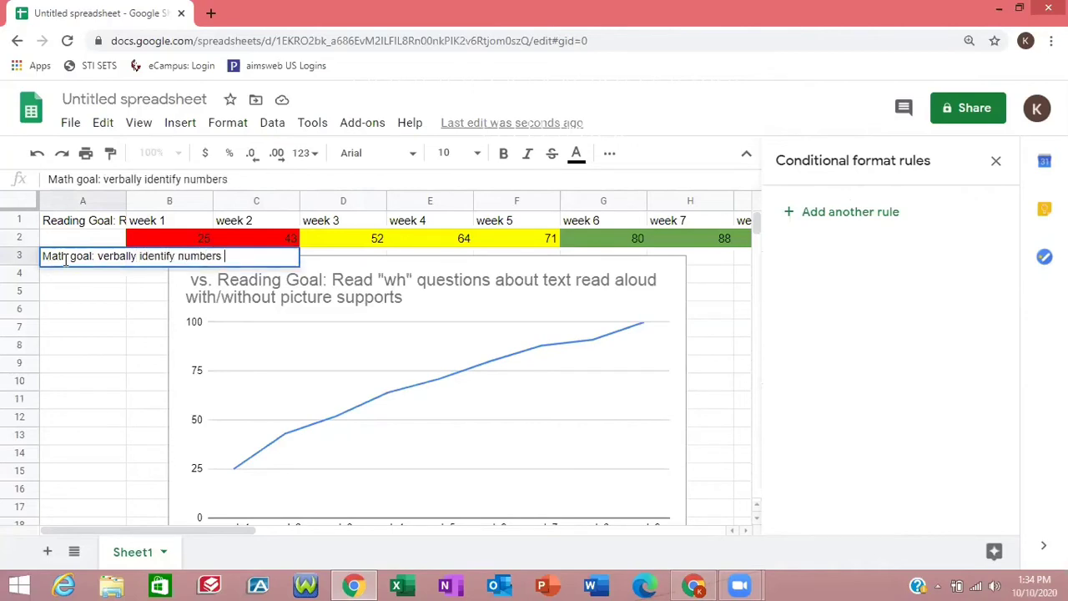
{"action": "type", "text": "0-20"}
{"action": "left_click", "coordinate": [115, 276]}
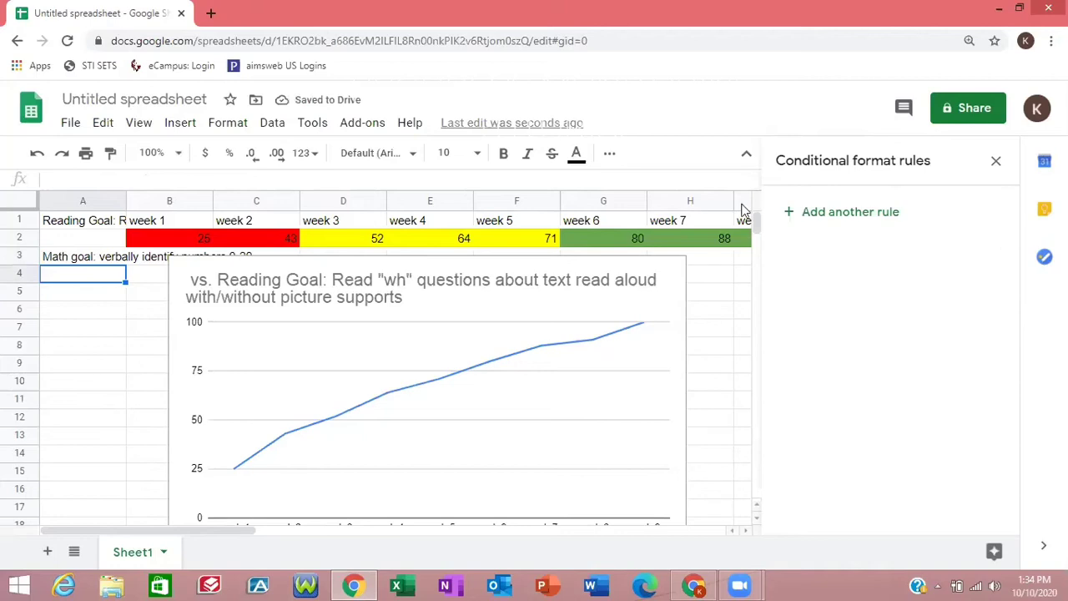
- Move the math goal text from cell A3 up to cell A2, directly beneath the reading goal
{"action": "left_click_drag", "start_coordinate": [756, 223], "coordinate": [757, 221]}
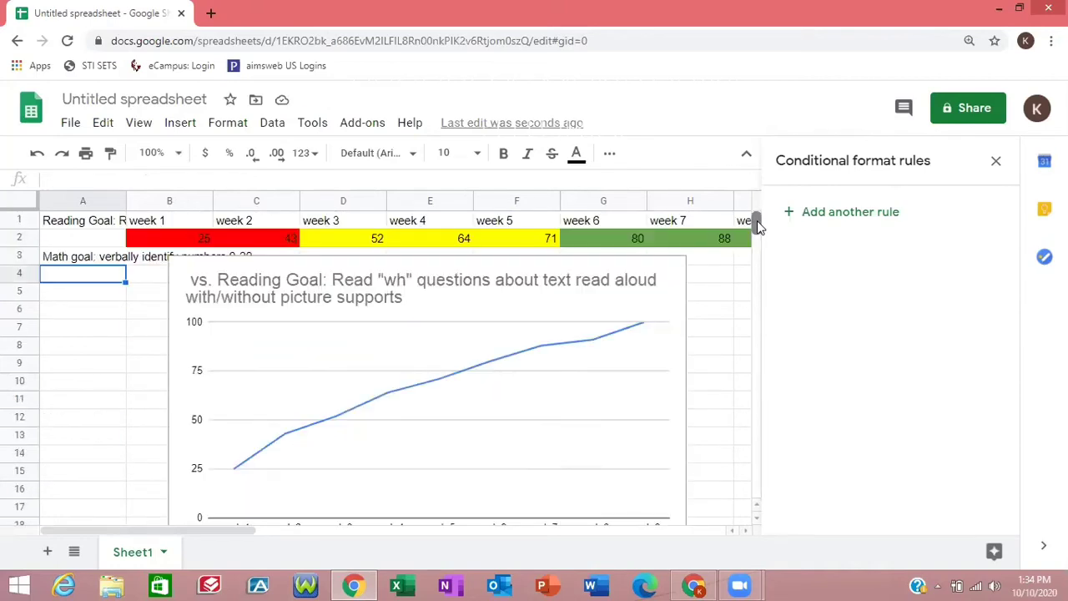
{"action": "left_click", "coordinate": [74, 259]}
{"action": "triple_click", "coordinate": [74, 259]}
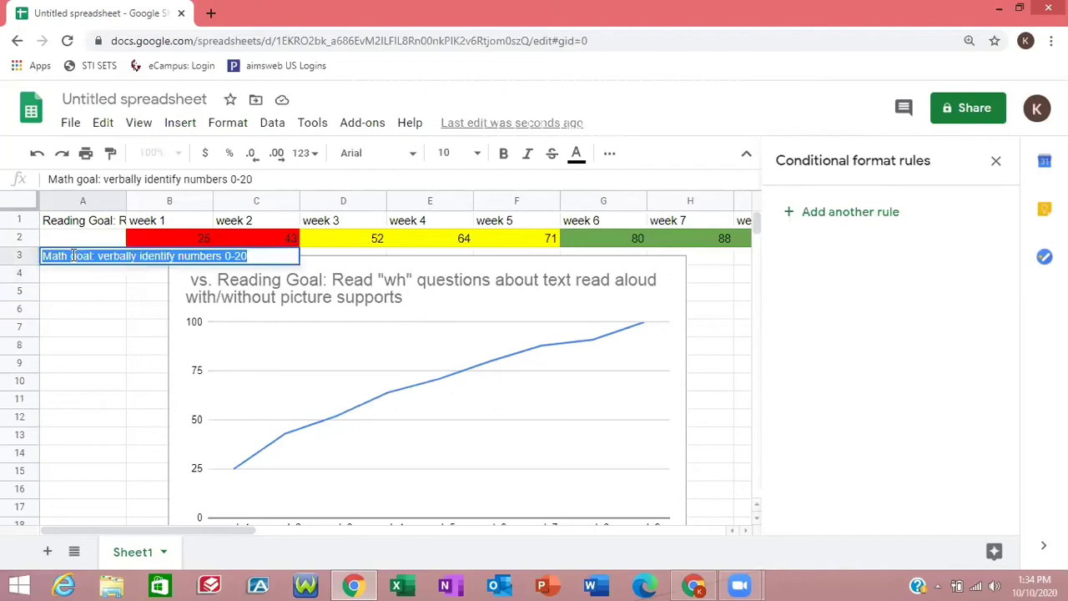
{"action": "right_click", "coordinate": [73, 259]}
{"action": "left_click", "coordinate": [104, 267]}
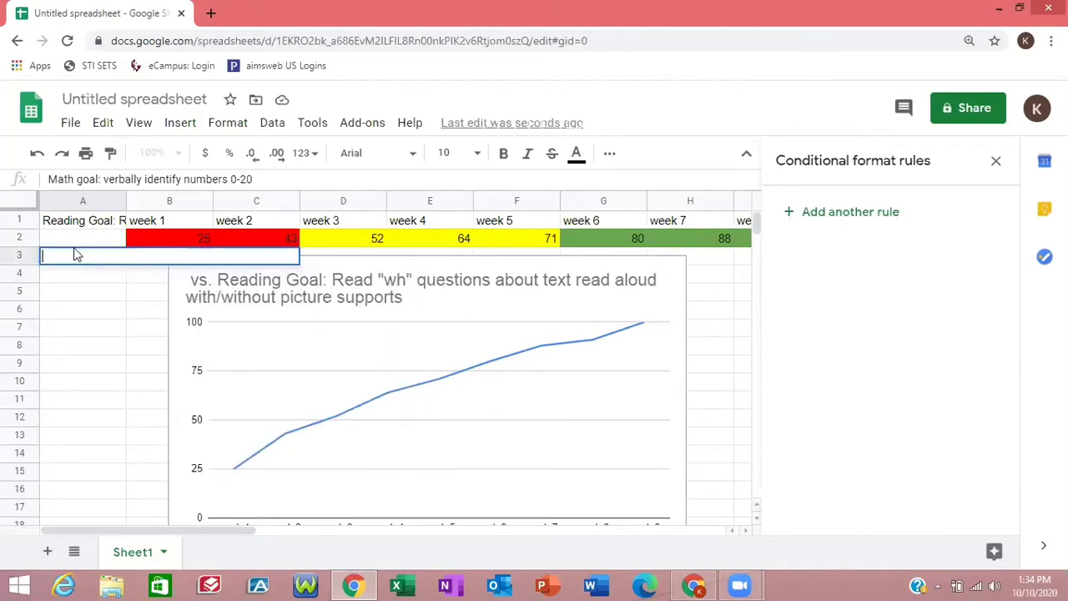
{"action": "left_click", "coordinate": [64, 239]}
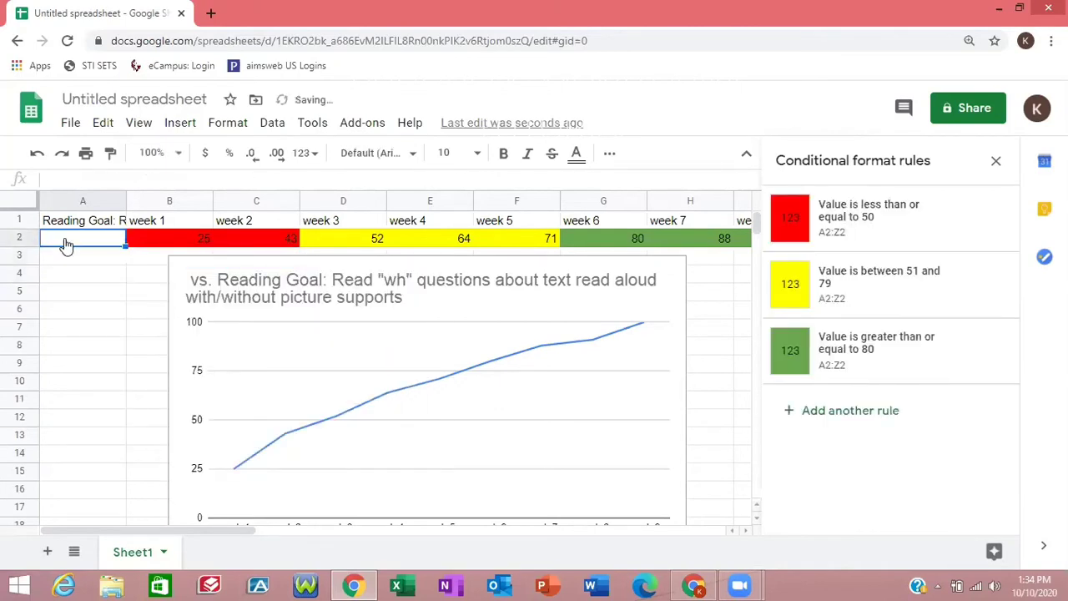
{"action": "right_click", "coordinate": [64, 239]}
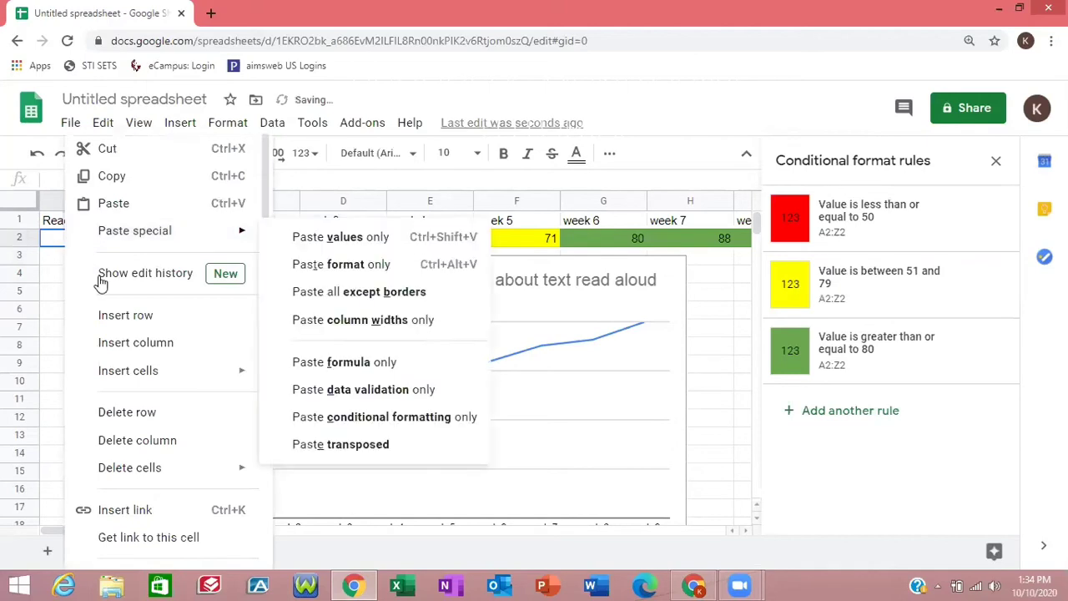
{"action": "left_click", "coordinate": [115, 205]}
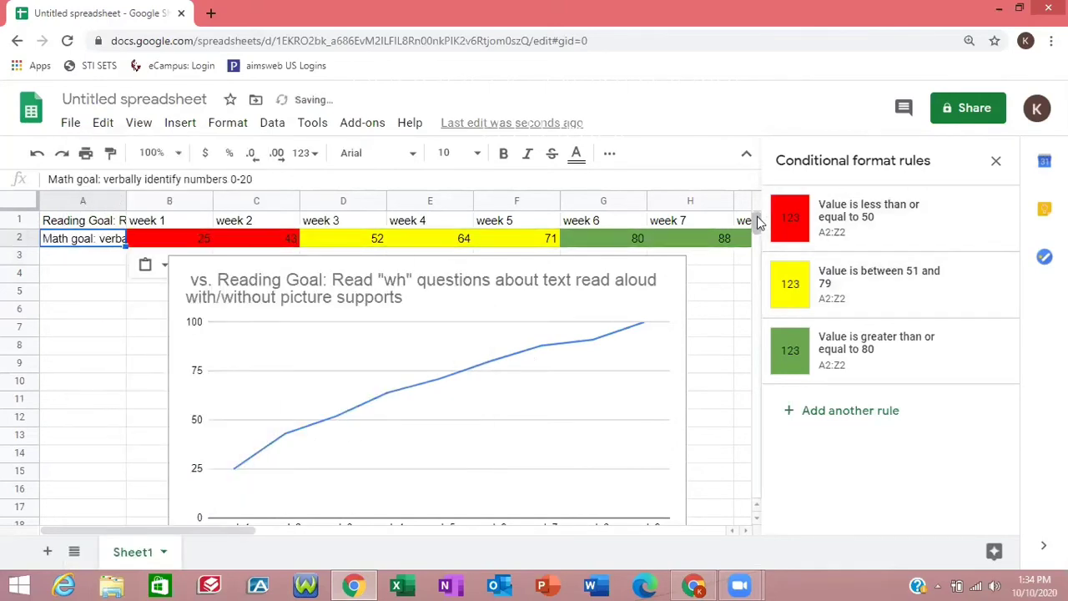
{"action": "left_click_drag", "start_coordinate": [757, 216], "coordinate": [756, 212]}
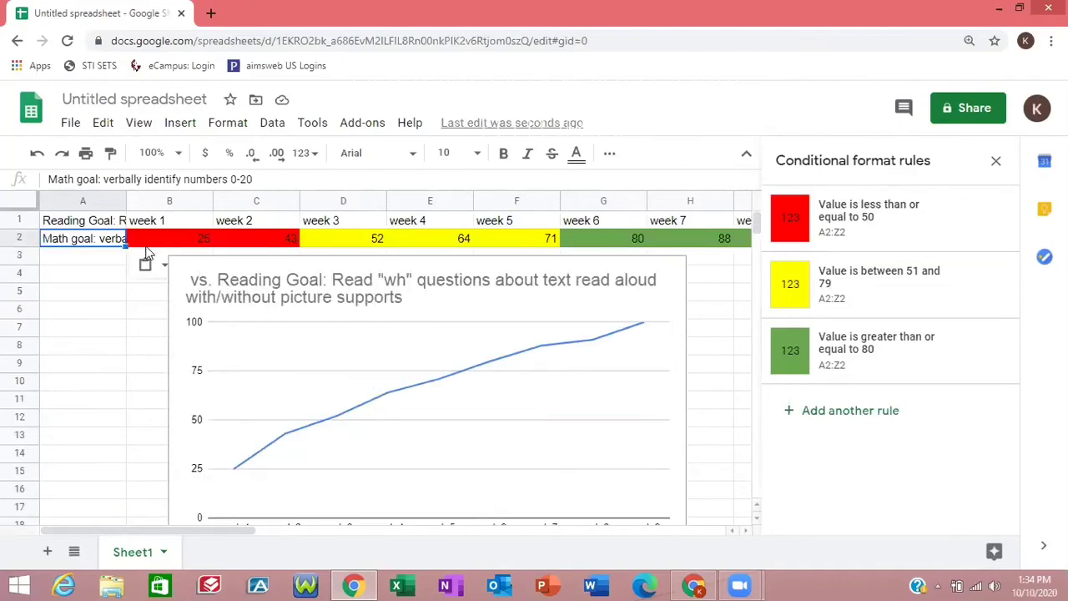
- Start a new single-color conditional formatting rule for row 3, applied to A3:Z3
{"action": "left_click", "coordinate": [93, 273]}
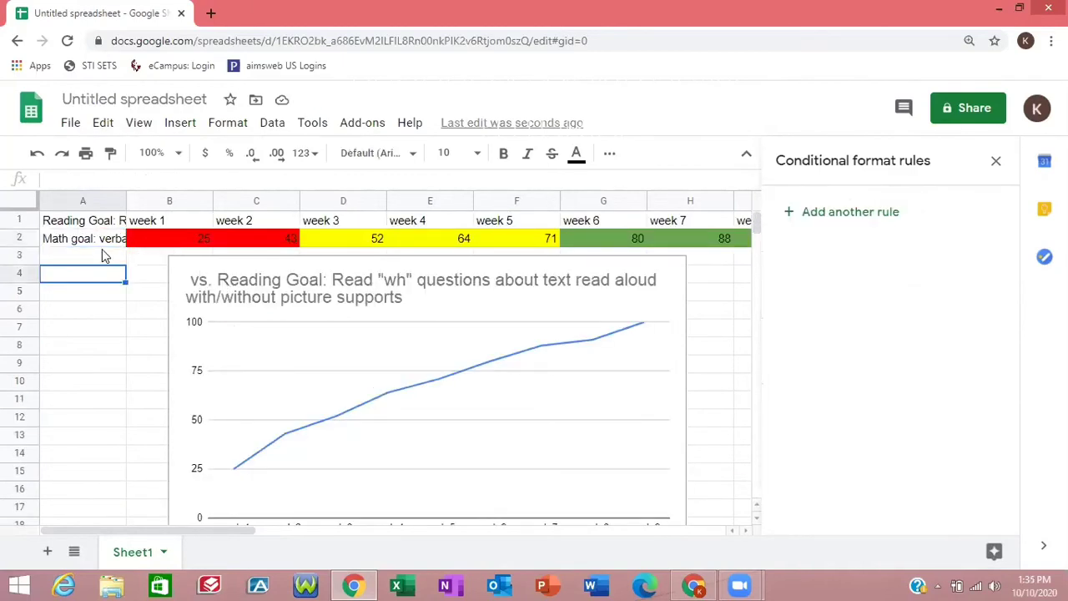
{"action": "left_click", "coordinate": [139, 262]}
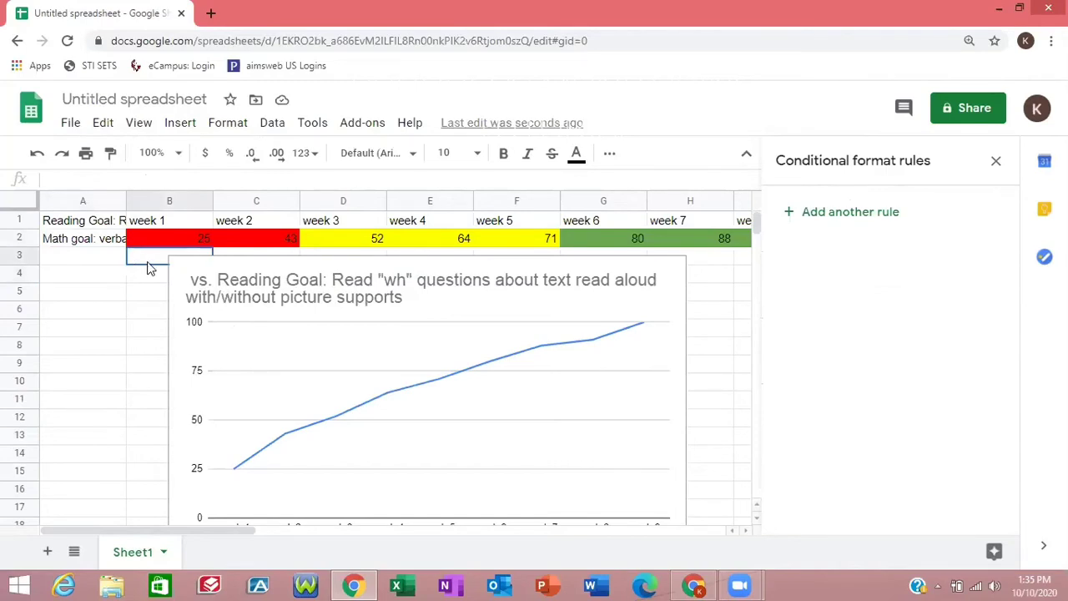
{"action": "left_click", "coordinate": [21, 256]}
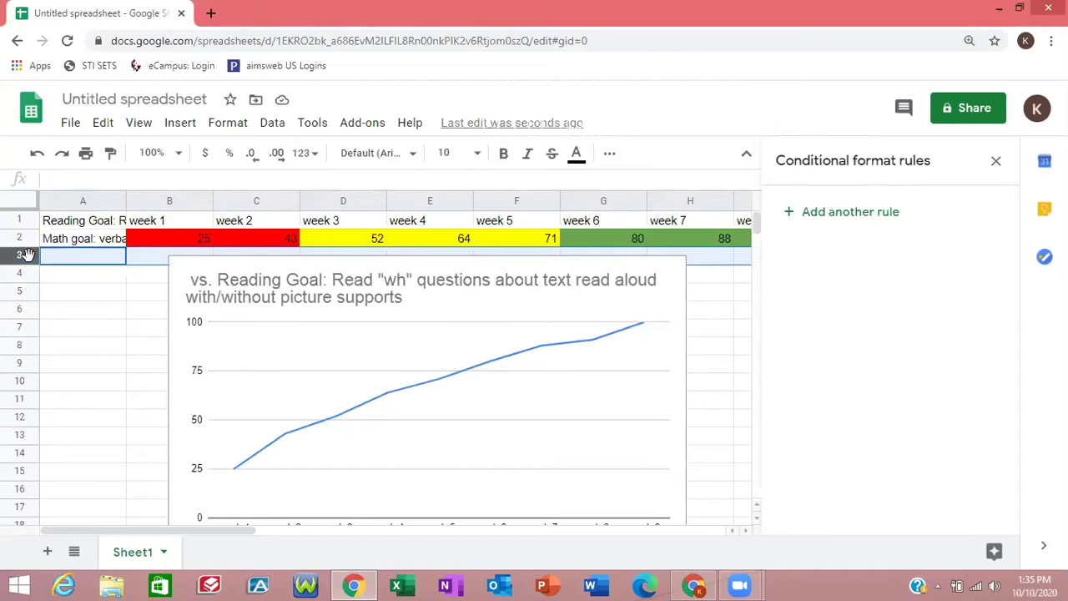
{"action": "left_click", "coordinate": [844, 214]}
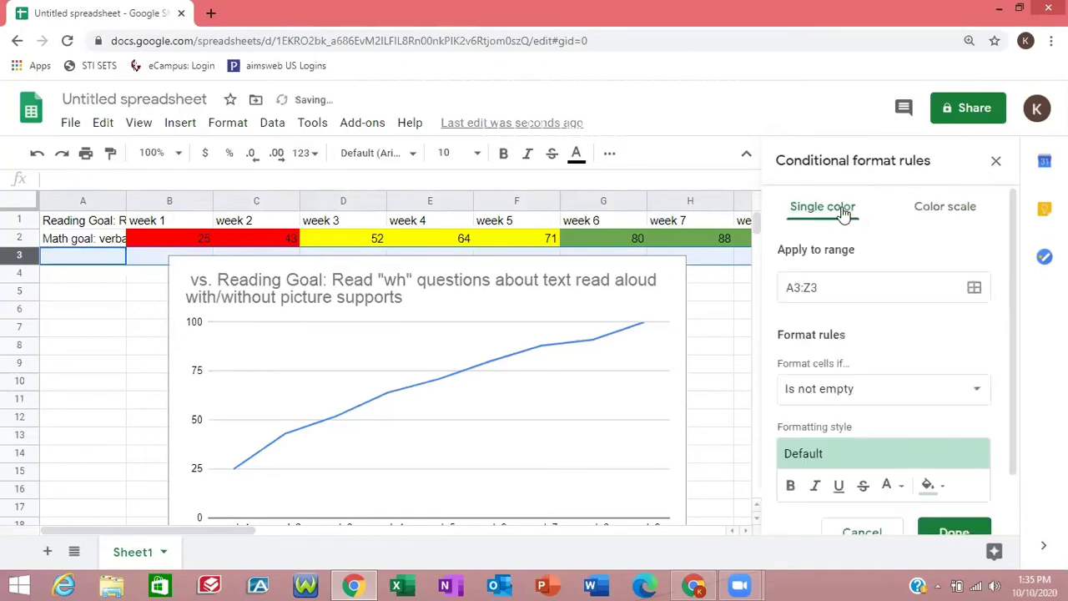
{"action": "left_click", "coordinate": [872, 390]}
{"action": "left_click", "coordinate": [1007, 296]}
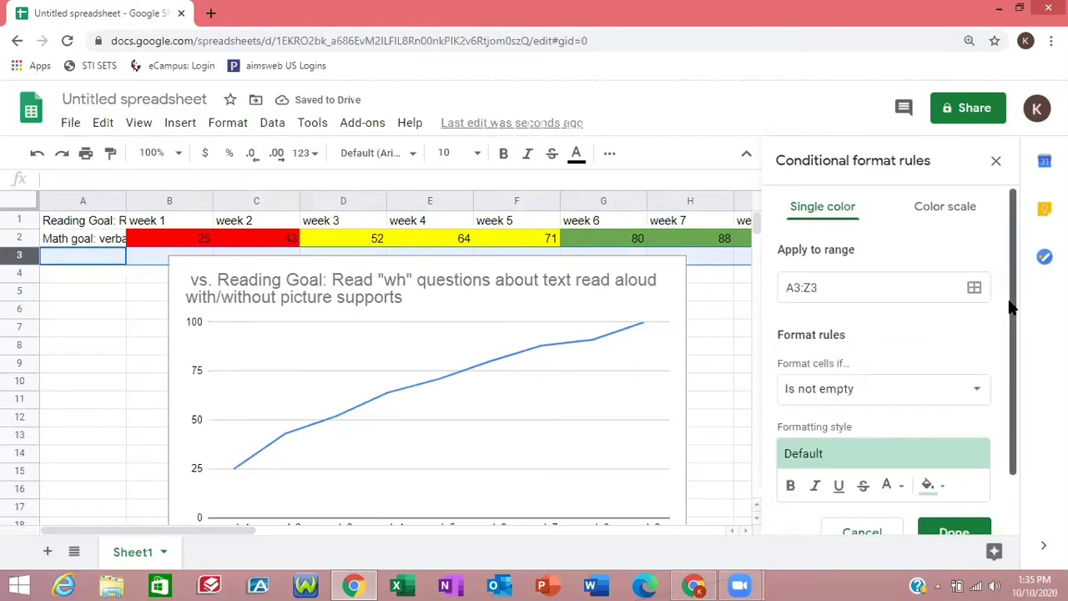
{"action": "left_click", "coordinate": [16, 255]}
{"action": "left_click", "coordinate": [56, 266]}
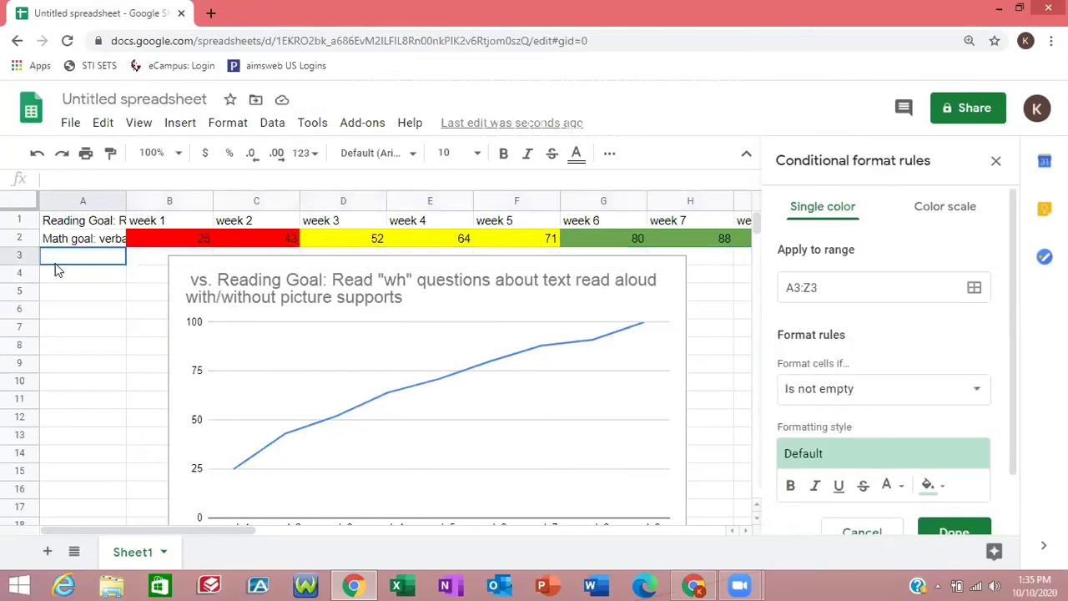
{"action": "left_click_drag", "start_coordinate": [14, 256], "coordinate": [16, 382]}
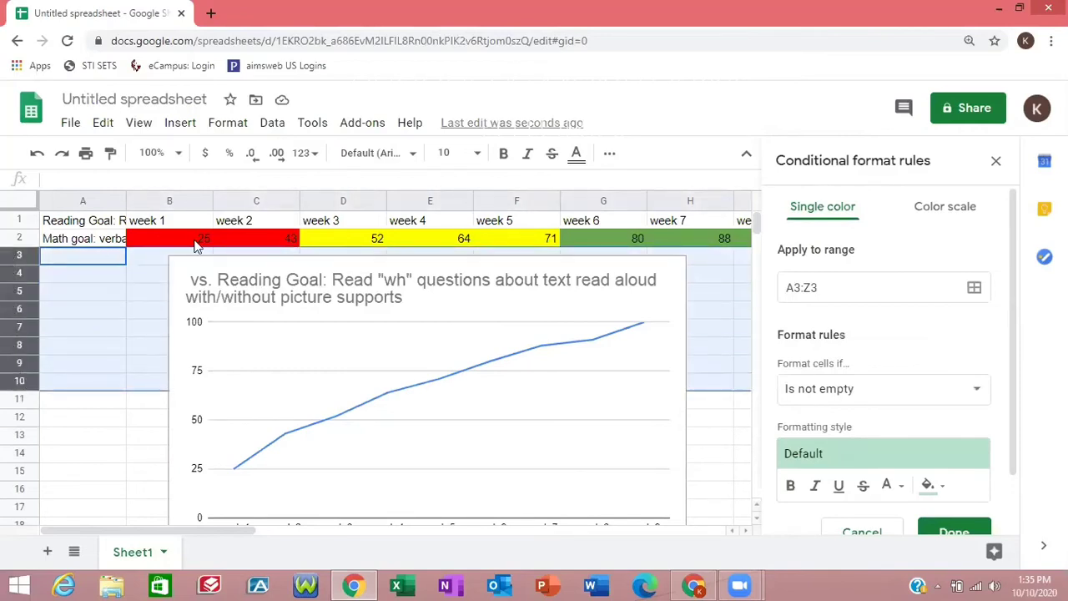
- Set the row 3 rule to fill cells red when the value is less than or equal to 50
{"action": "left_click", "coordinate": [904, 395]}
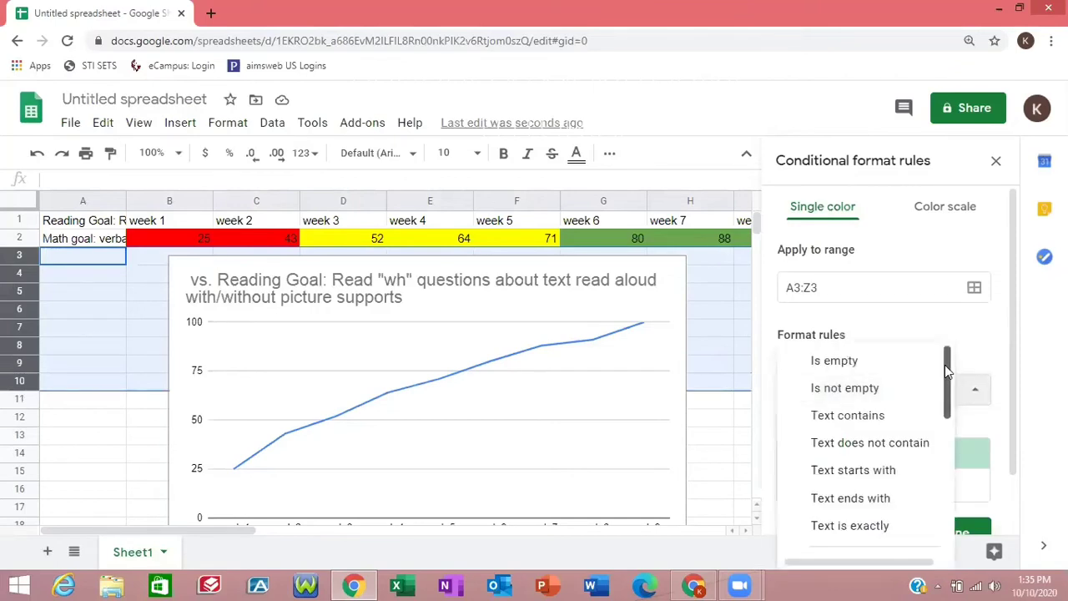
{"action": "left_click_drag", "start_coordinate": [945, 365], "coordinate": [936, 455]}
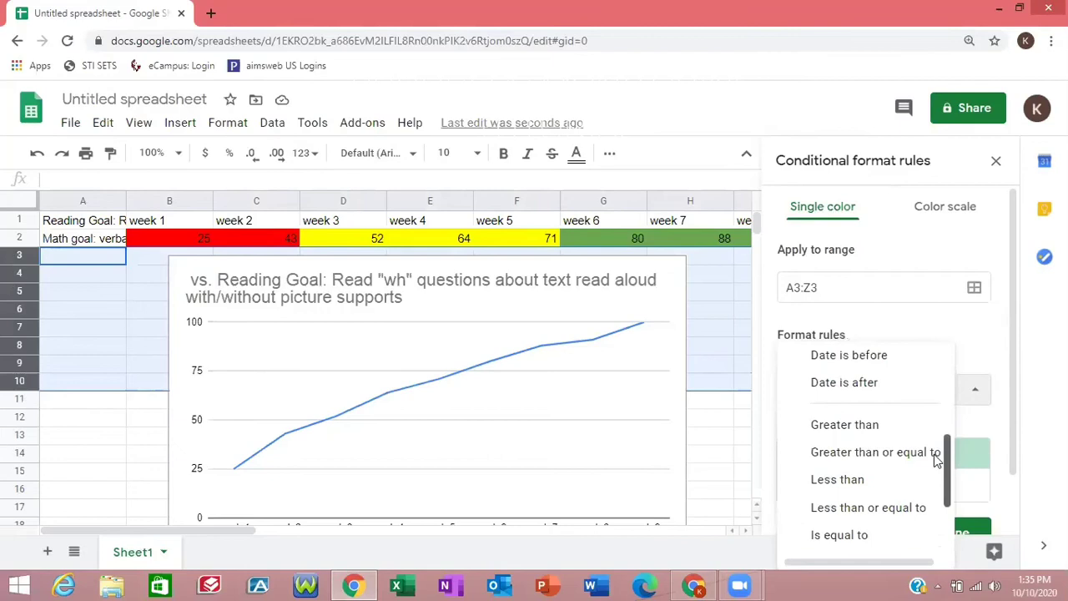
{"action": "left_click", "coordinate": [870, 512]}
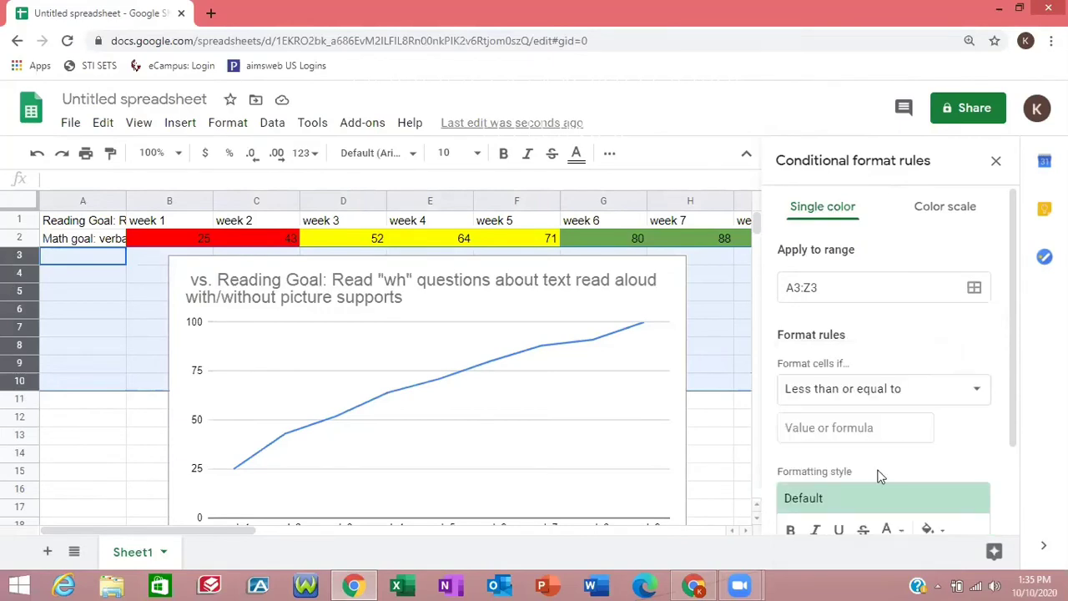
{"action": "left_click", "coordinate": [838, 427]}
{"action": "type", "text": "50"}
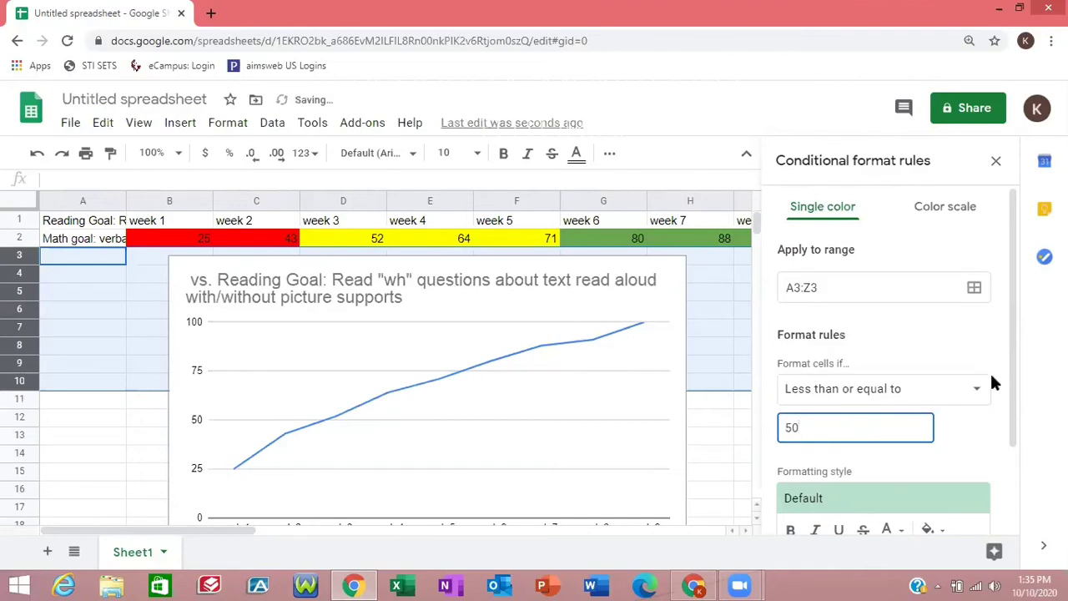
{"action": "left_click_drag", "start_coordinate": [1012, 331], "coordinate": [1015, 412]}
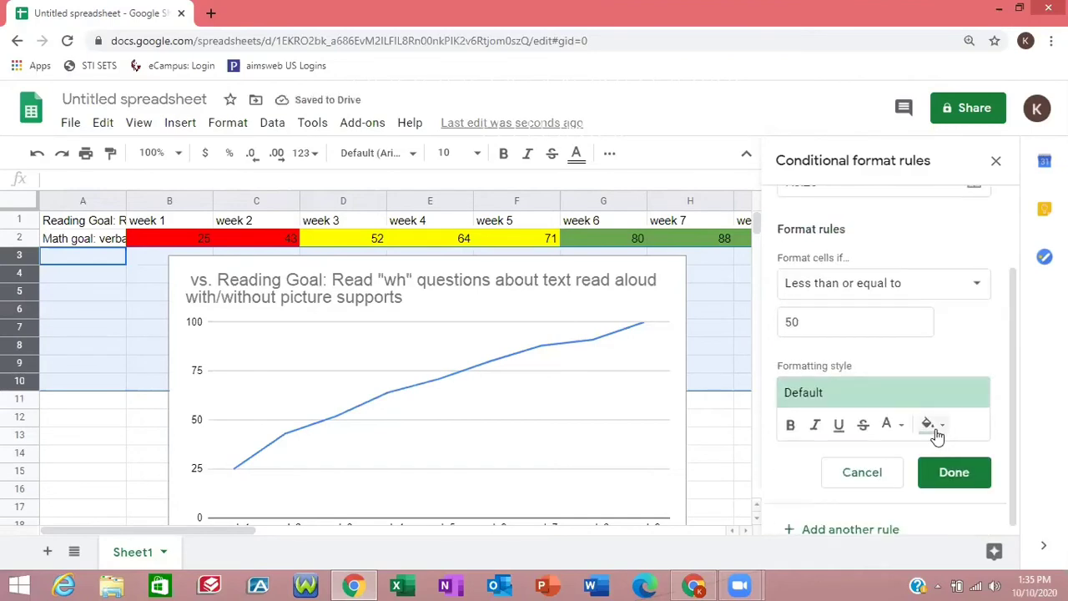
{"action": "left_click", "coordinate": [936, 434]}
{"action": "left_click", "coordinate": [773, 180]}
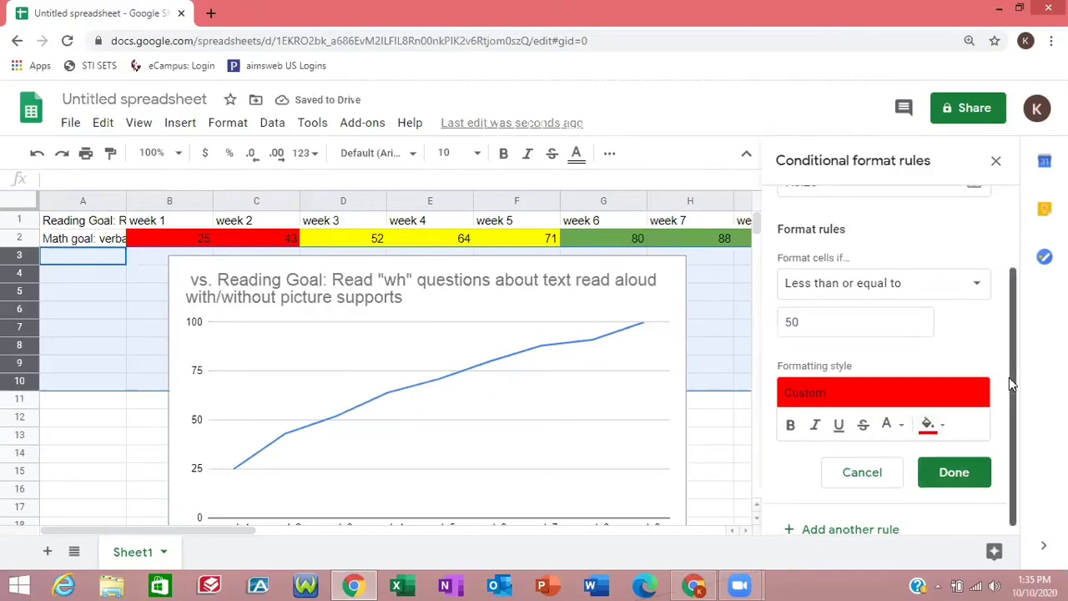
- Add another rule for A3:Z3 with the condition Is between 51 and 79
{"action": "scroll", "coordinate": [1008, 377], "scroll_direction": "down", "scroll_amount": 1}
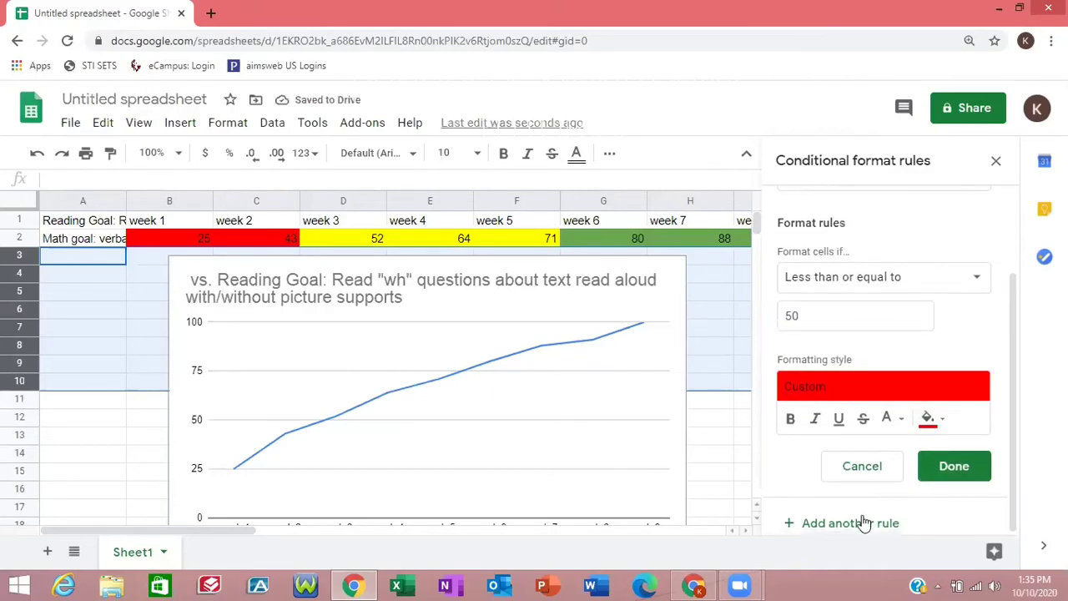
{"action": "scroll", "coordinate": [845, 427], "scroll_direction": "up", "scroll_amount": 2}
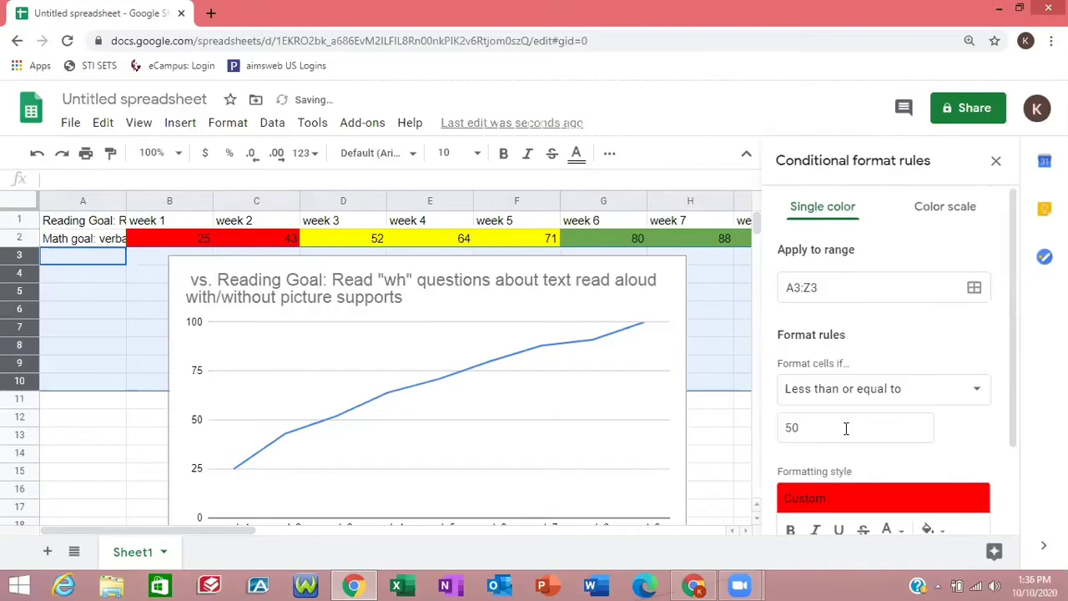
{"action": "left_click", "coordinate": [841, 389]}
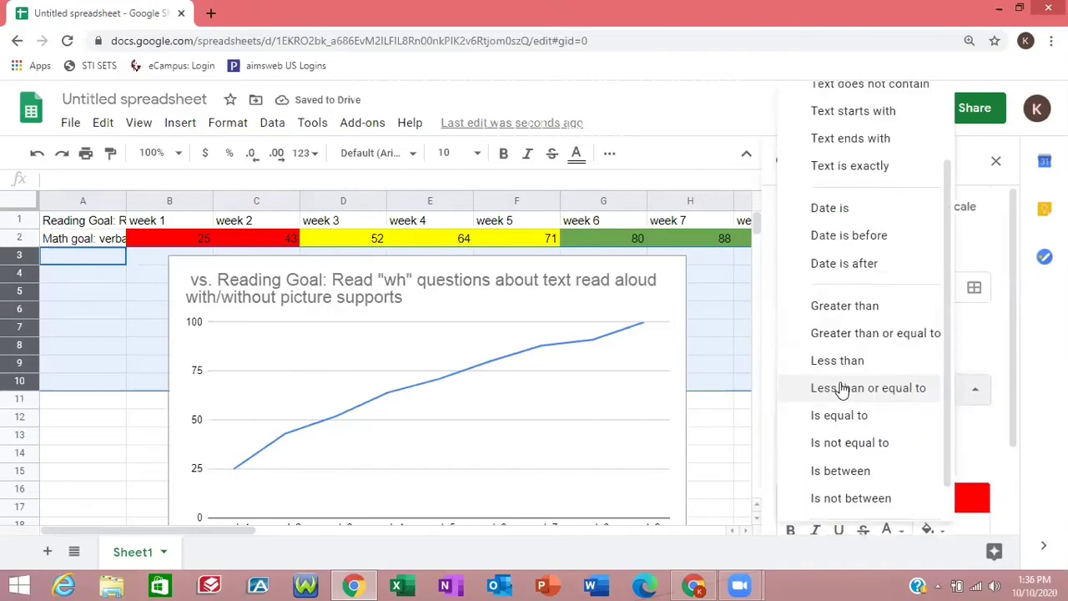
{"action": "left_click", "coordinate": [861, 472]}
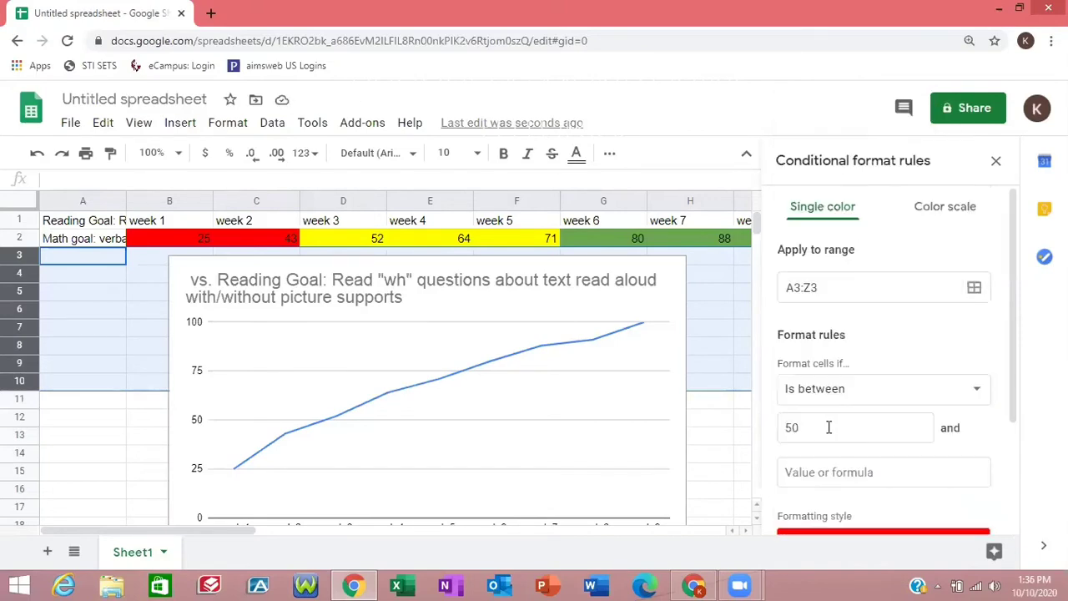
{"action": "left_click", "coordinate": [824, 427]}
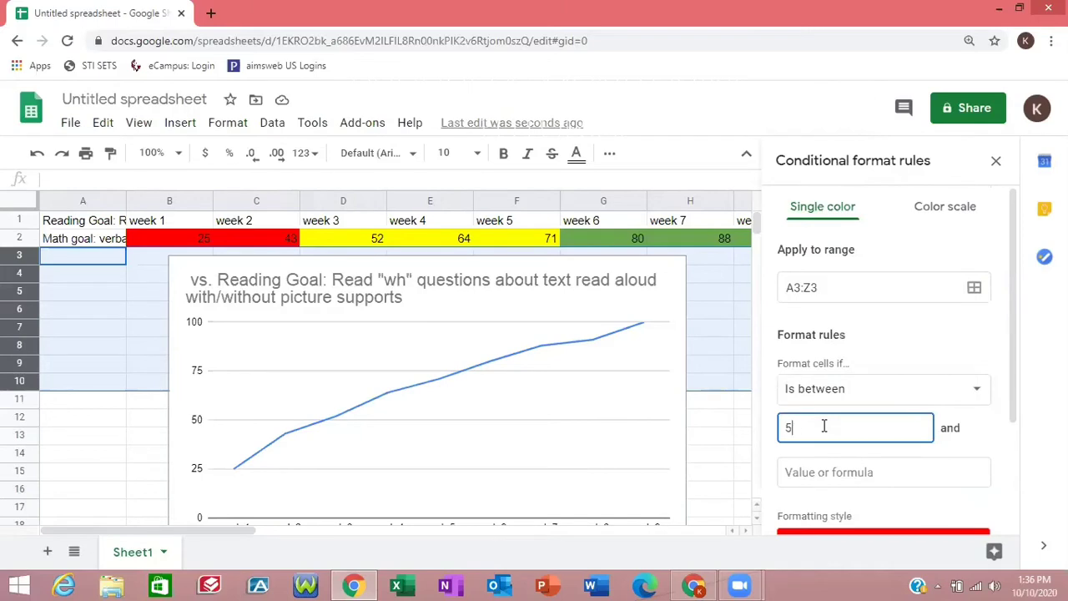
{"action": "left_click", "coordinate": [823, 471]}
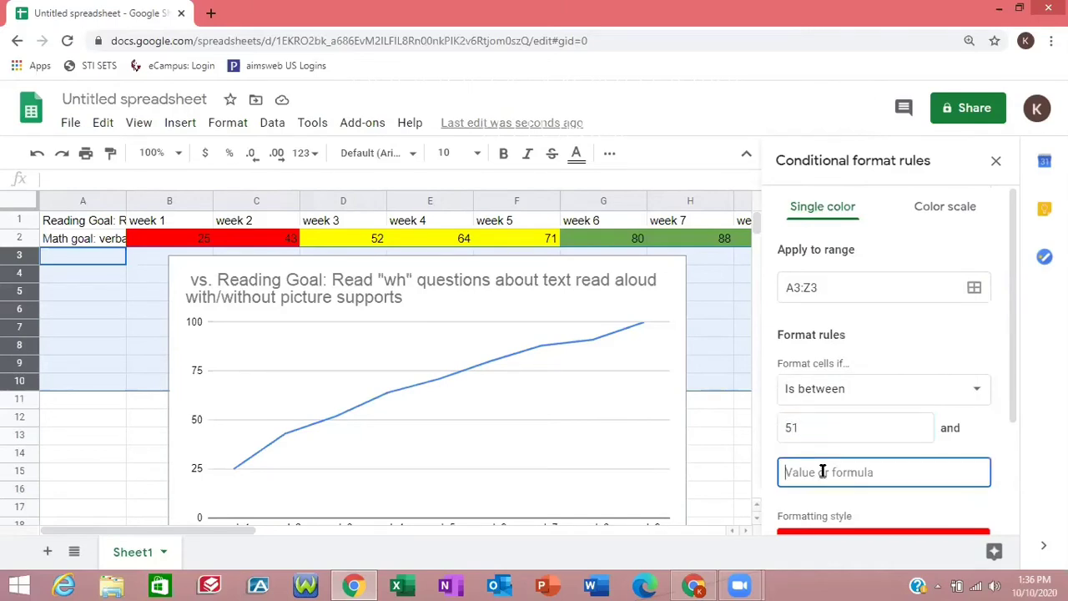
{"action": "type", "text": "79"}
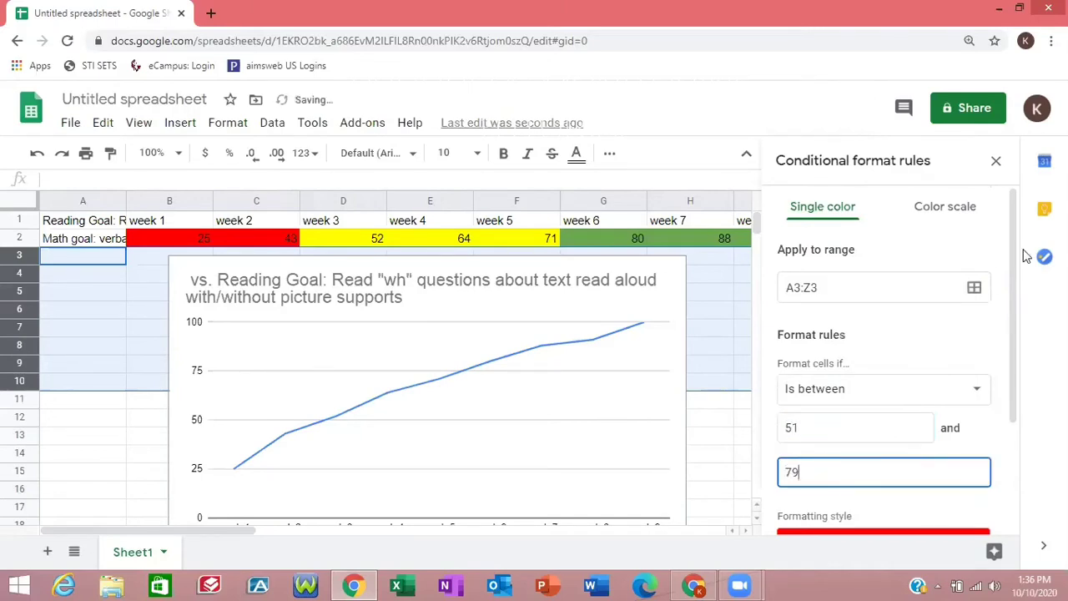
- Set the fill color of the 51 to 79 rule to yellow
{"action": "left_click_drag", "start_coordinate": [1012, 309], "coordinate": [1011, 408]}
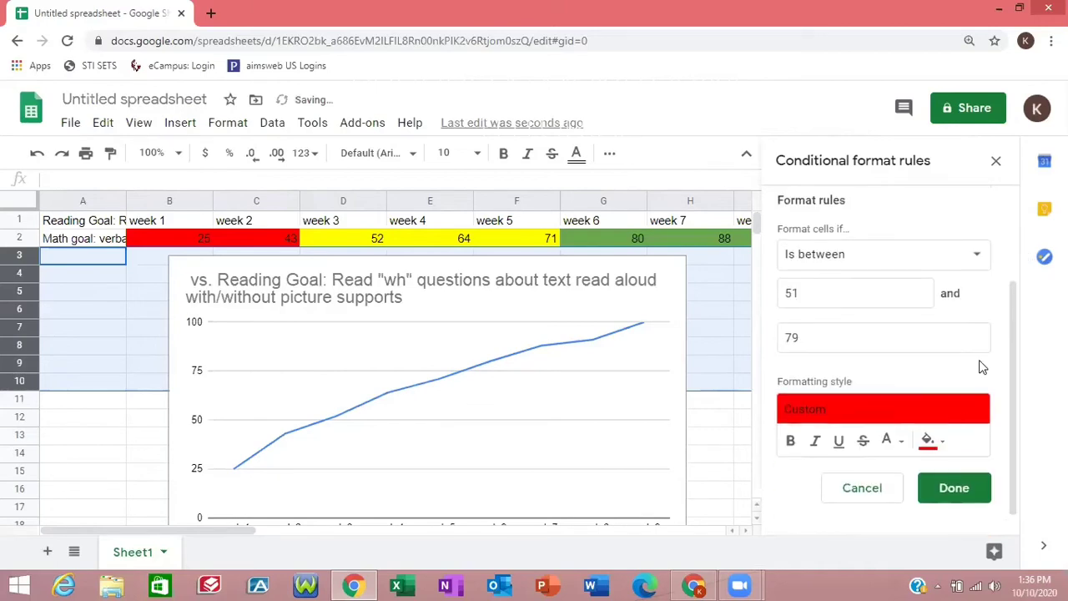
{"action": "left_click", "coordinate": [939, 449]}
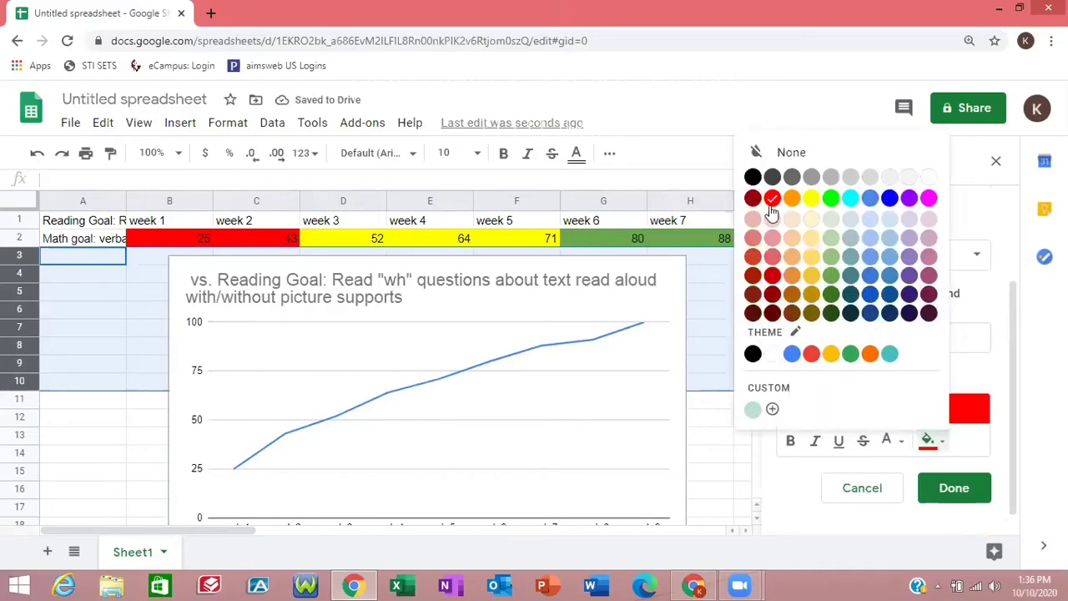
{"action": "left_click", "coordinate": [813, 202]}
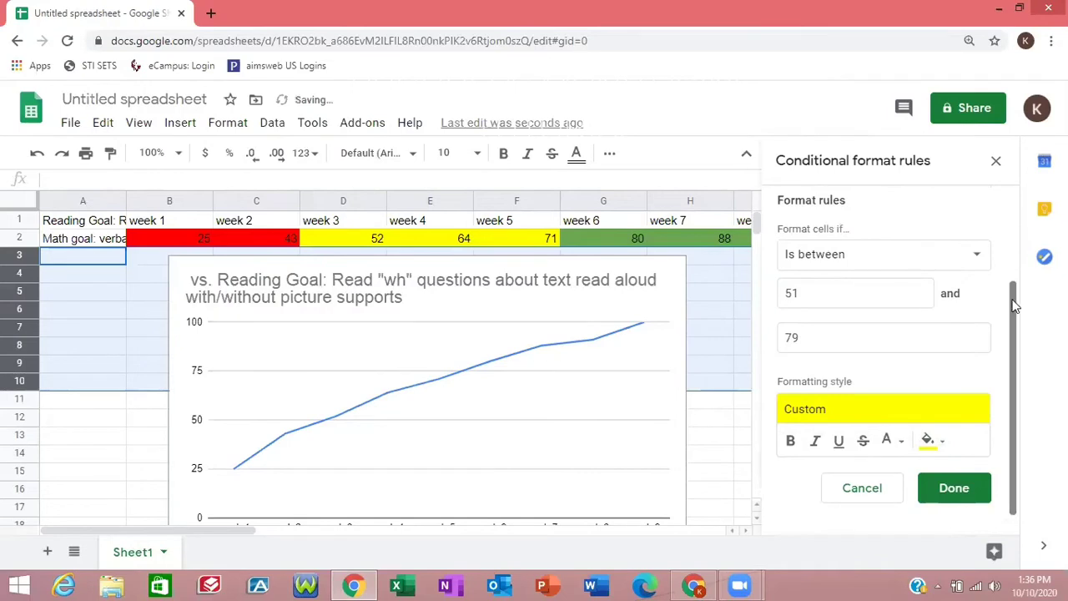
- Add a further rule for A3:Z3 with the condition Greater than or equal to 80
{"action": "scroll", "coordinate": [1010, 317], "scroll_direction": "down", "scroll_amount": 1}
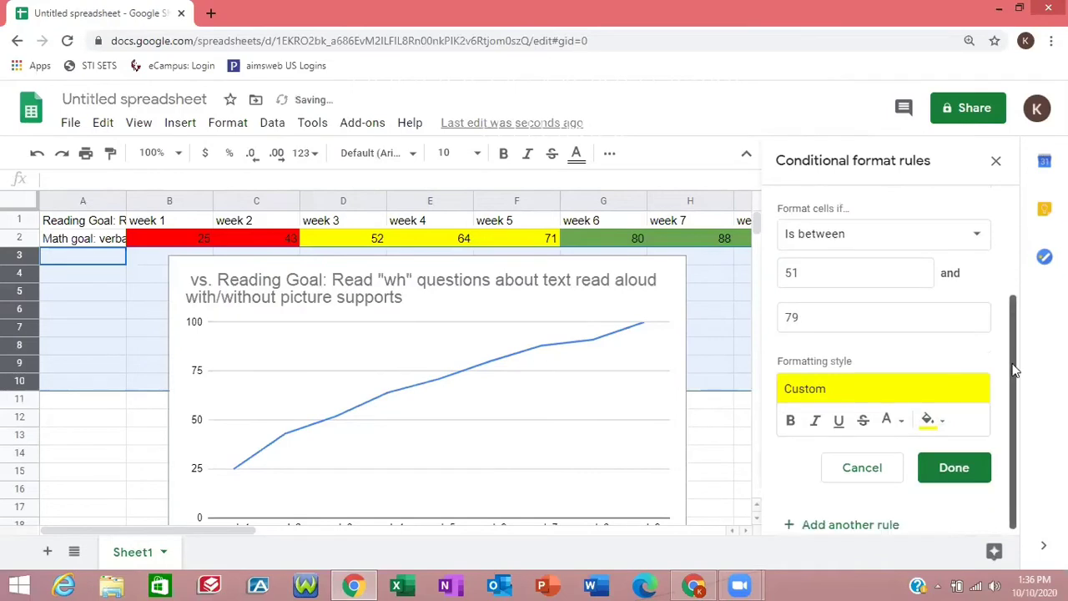
{"action": "left_click", "coordinate": [851, 522]}
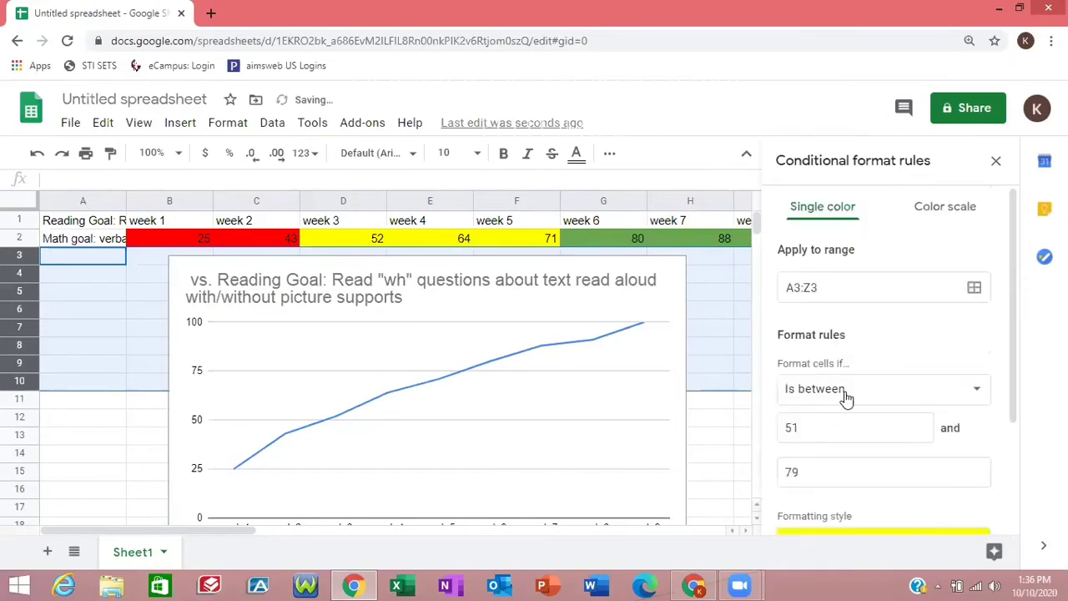
{"action": "left_click", "coordinate": [845, 397]}
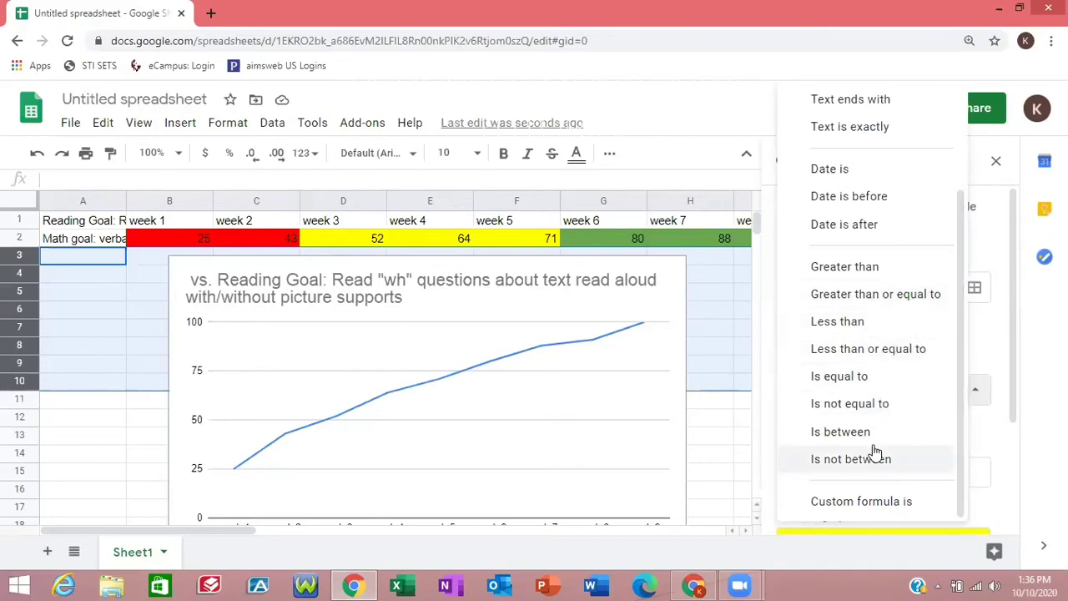
{"action": "left_click", "coordinate": [870, 299]}
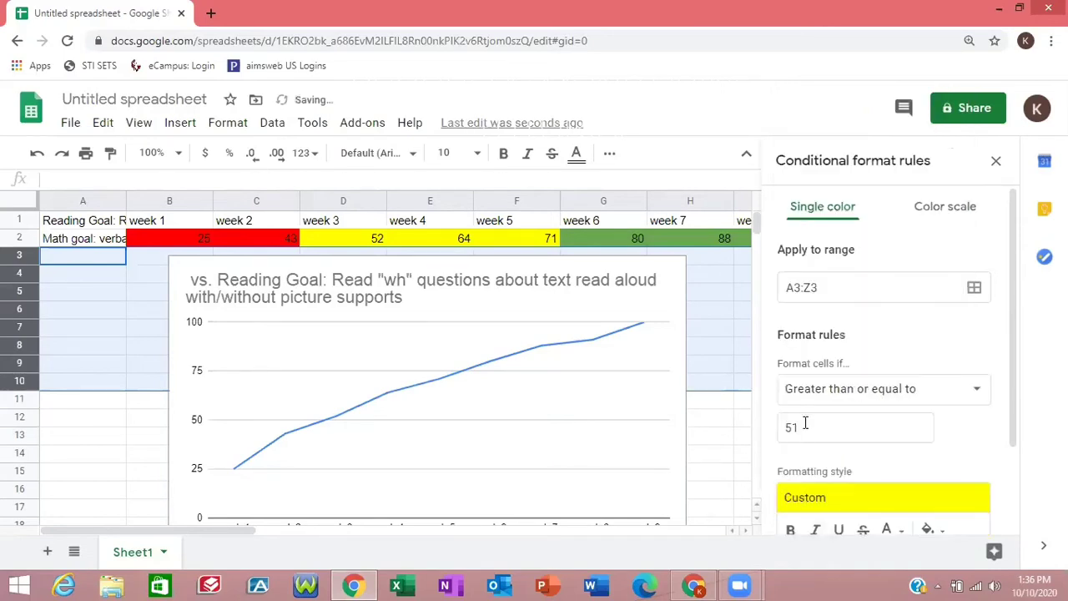
{"action": "left_click", "coordinate": [805, 421]}
{"action": "key", "text": "BackSpace"}
{"action": "key", "text": "BackSpace"}
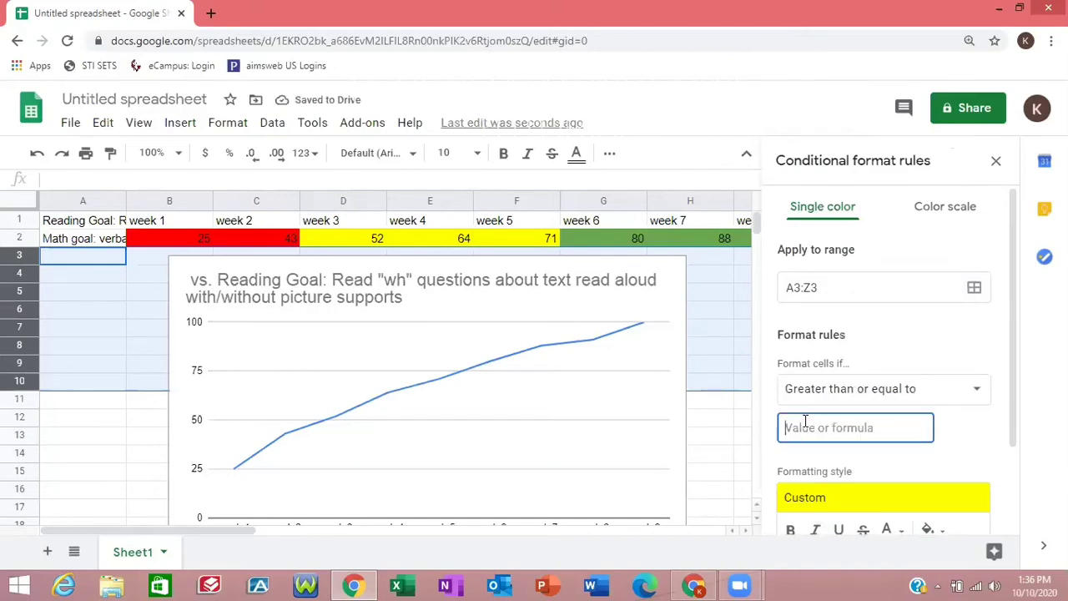
{"action": "type", "text": "80"}
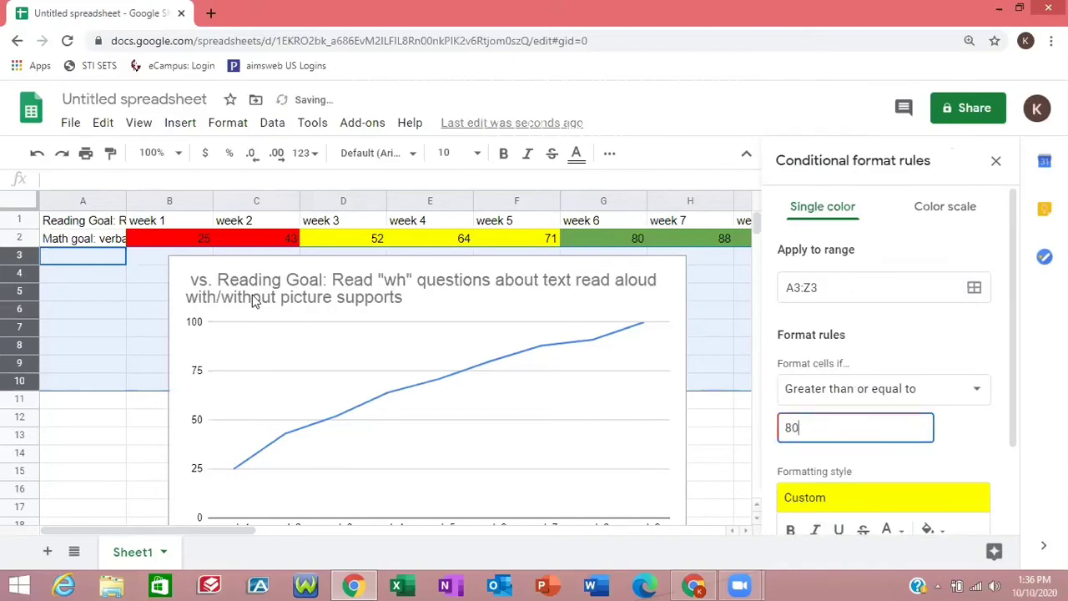
- Enter the scores 33, 22, 41 and 56 in row 3 for weeks 1 to 4
{"action": "left_click", "coordinate": [153, 263]}
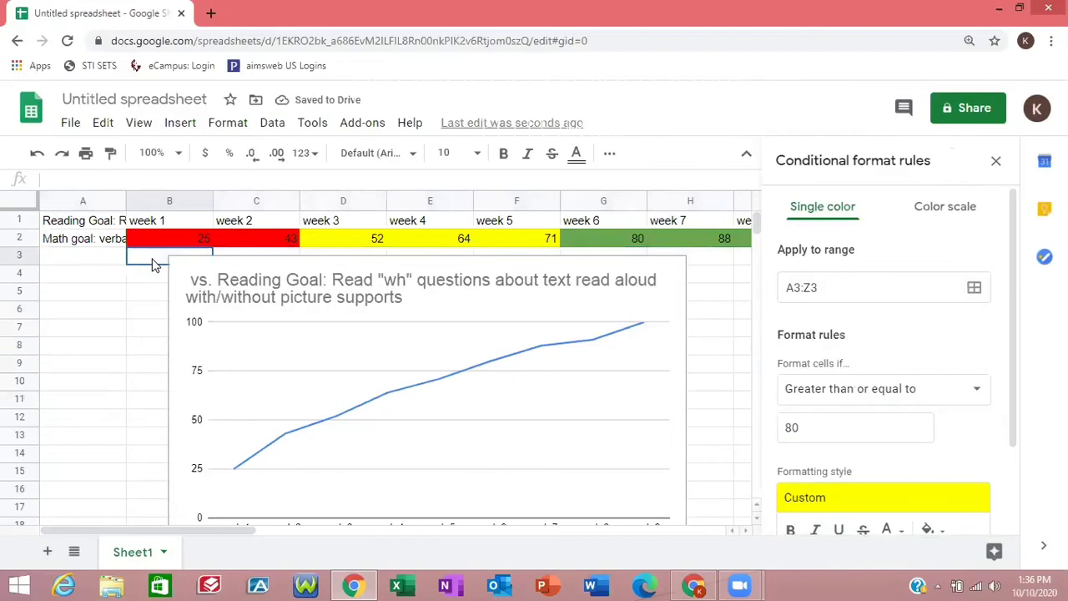
{"action": "type", "text": "33"}
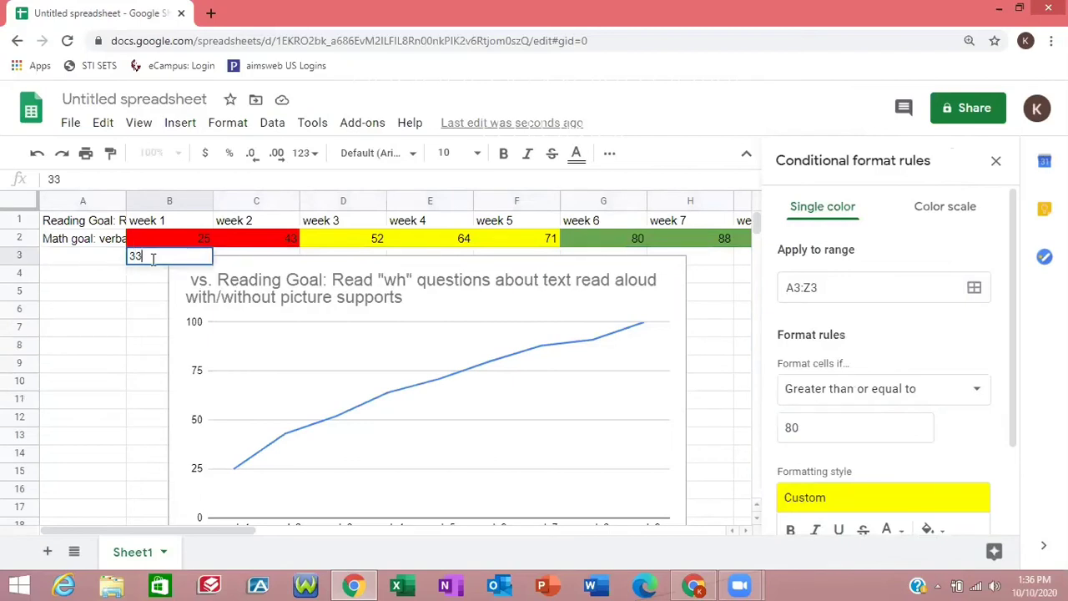
{"action": "key", "text": "Tab"}
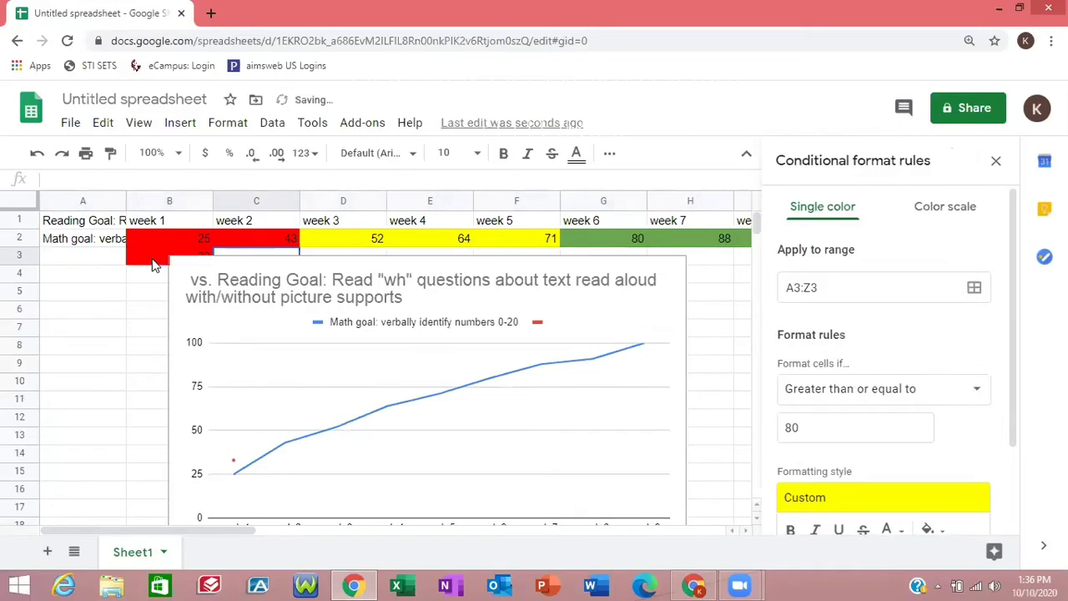
{"action": "type", "text": "22"}
{"action": "key", "text": "Tab"}
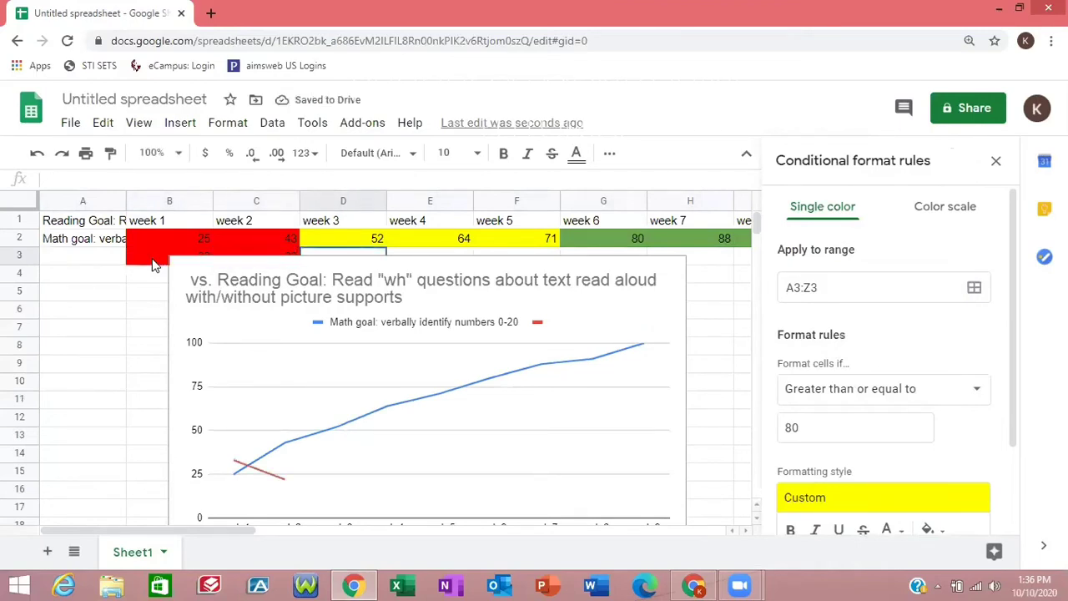
{"action": "type", "text": "40"}
{"action": "key", "text": "Tab"}
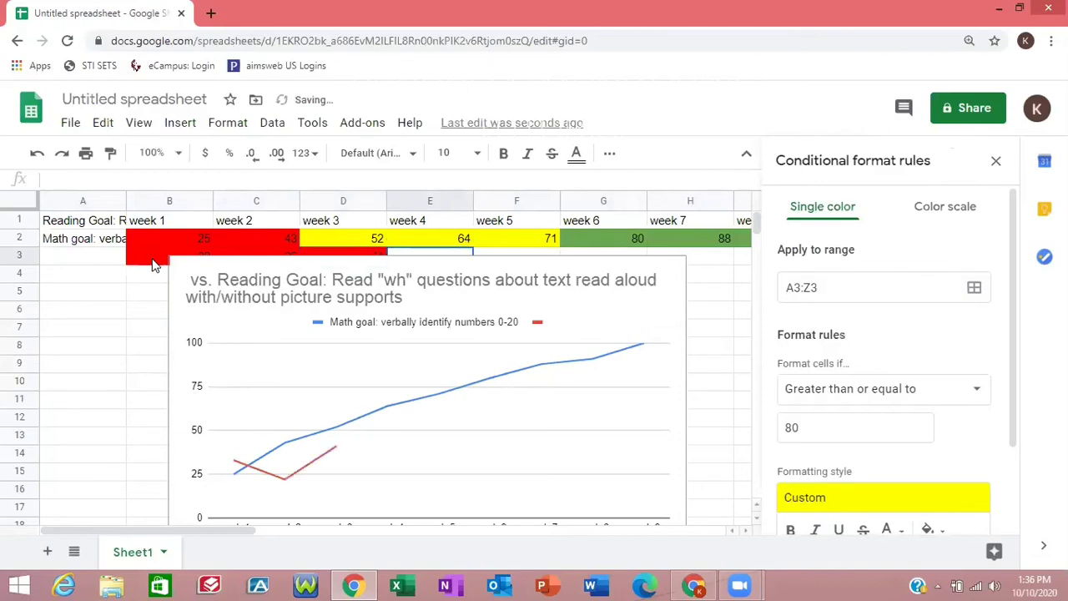
{"action": "type", "text": "56"}
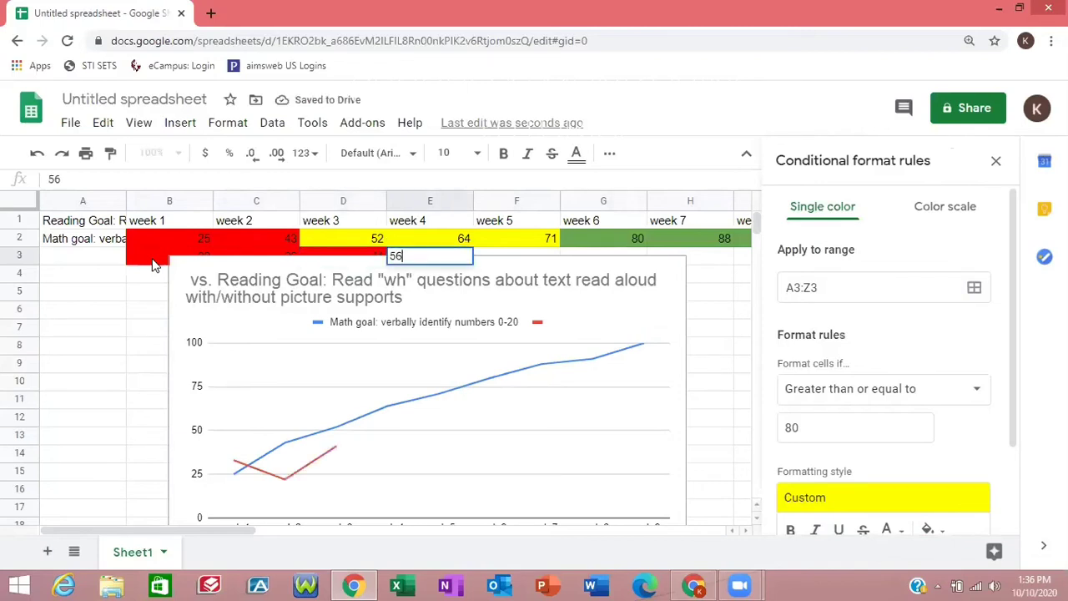
{"action": "key", "text": "Tab"}
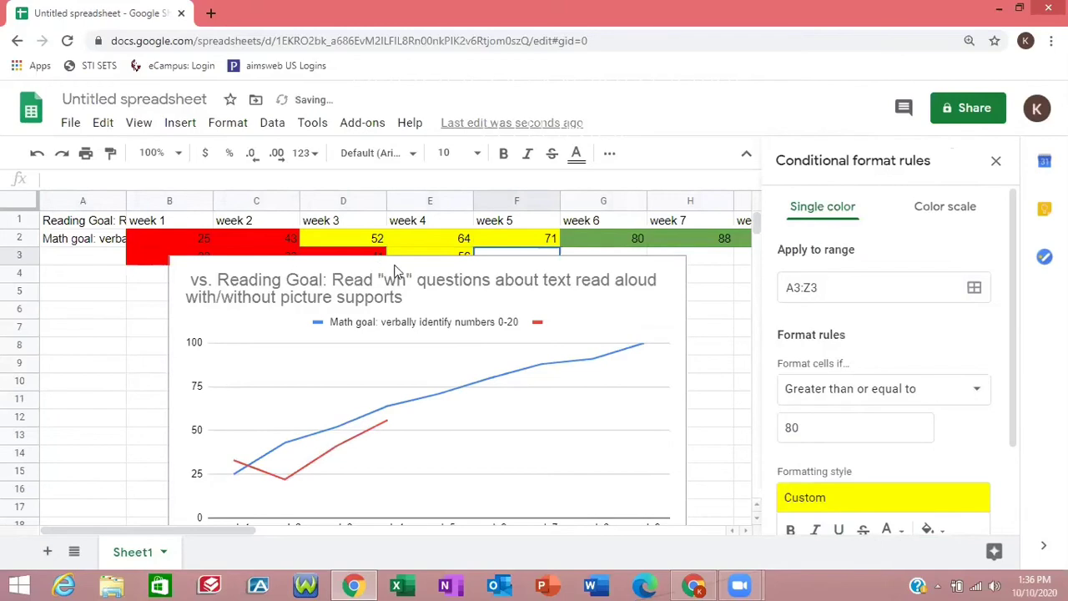
- Move the line chart down to start at row 6, clear of the scores in row 3
{"action": "left_click", "coordinate": [407, 322]}
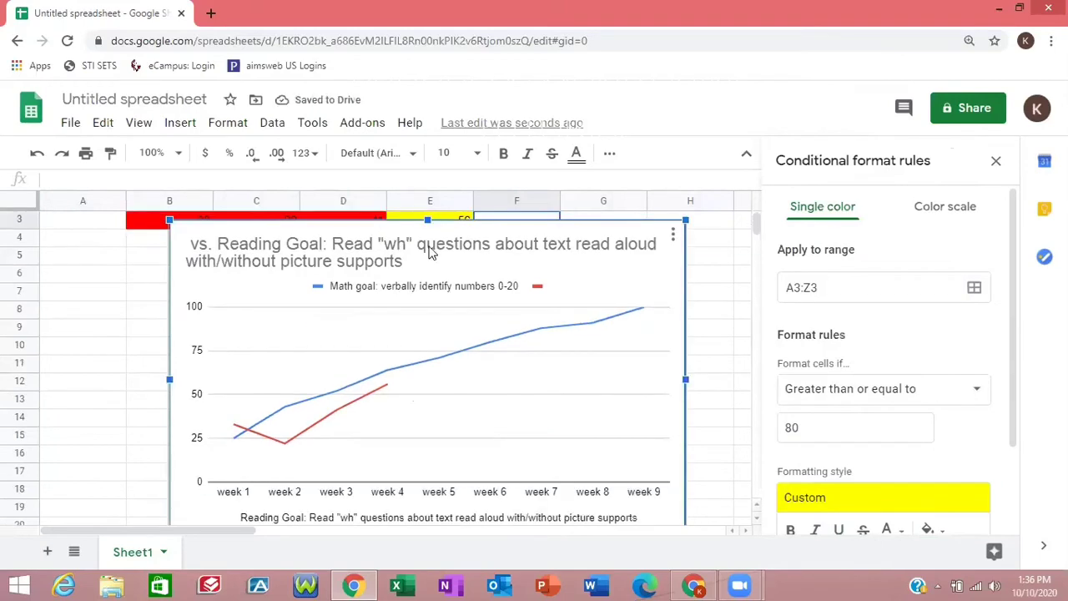
{"action": "left_click_drag", "start_coordinate": [428, 240], "coordinate": [423, 290]}
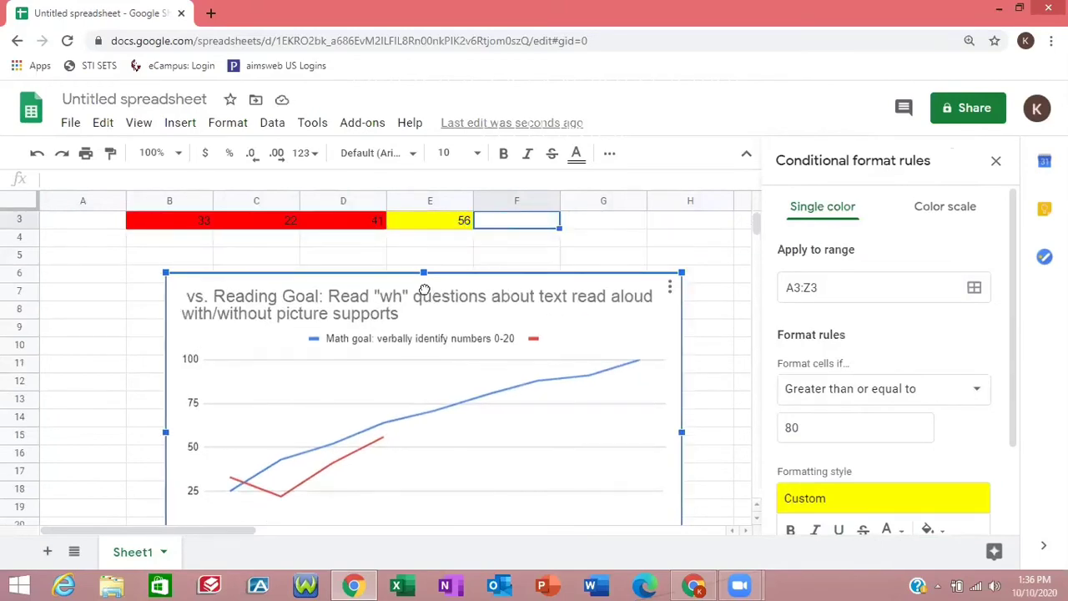
{"action": "scroll", "coordinate": [574, 205], "scroll_direction": "down", "scroll_amount": 1}
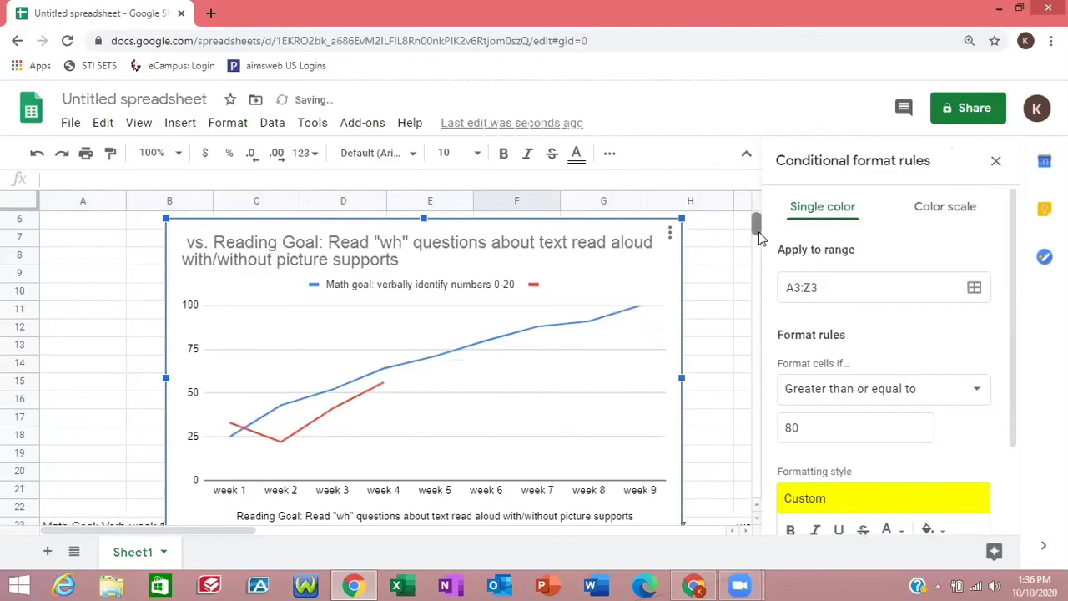
{"action": "left_click_drag", "start_coordinate": [759, 238], "coordinate": [753, 217]}
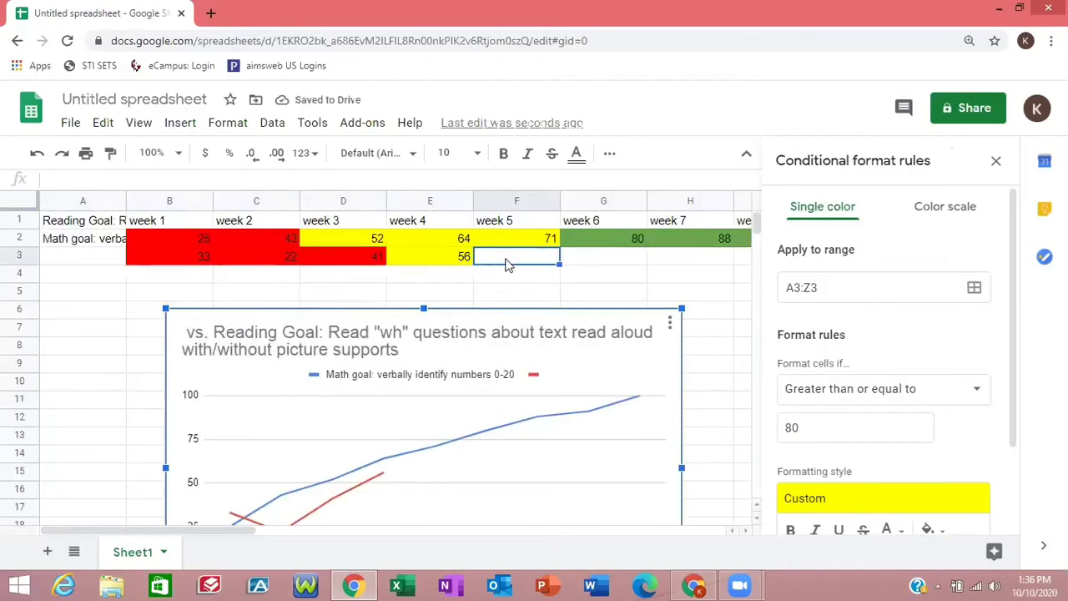
- Cut the math goal text out of cell A2 and paste it back into the same cell
{"action": "left_click", "coordinate": [75, 240]}
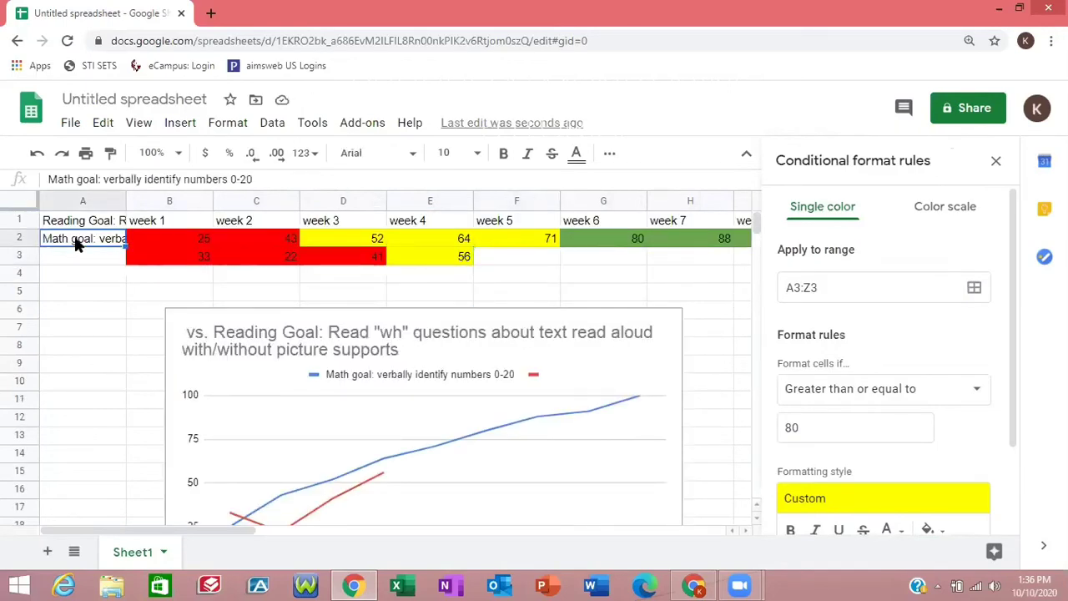
{"action": "triple_click", "coordinate": [75, 240]}
{"action": "key", "text": "ctrl+c"}
{"action": "right_click", "coordinate": [77, 242]}
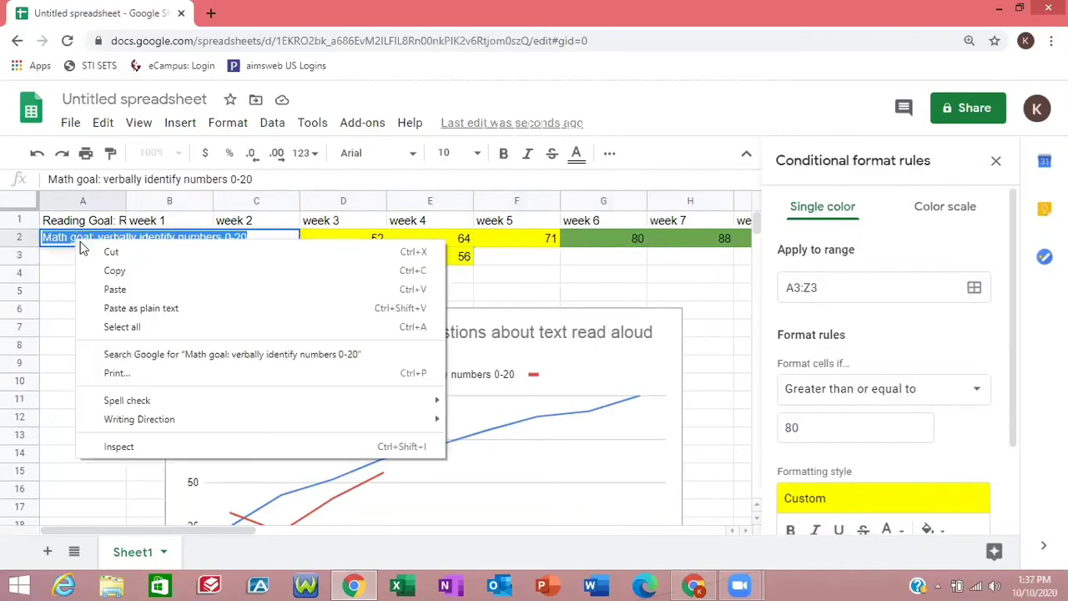
{"action": "left_click", "coordinate": [110, 252]}
{"action": "left_click", "coordinate": [84, 257]}
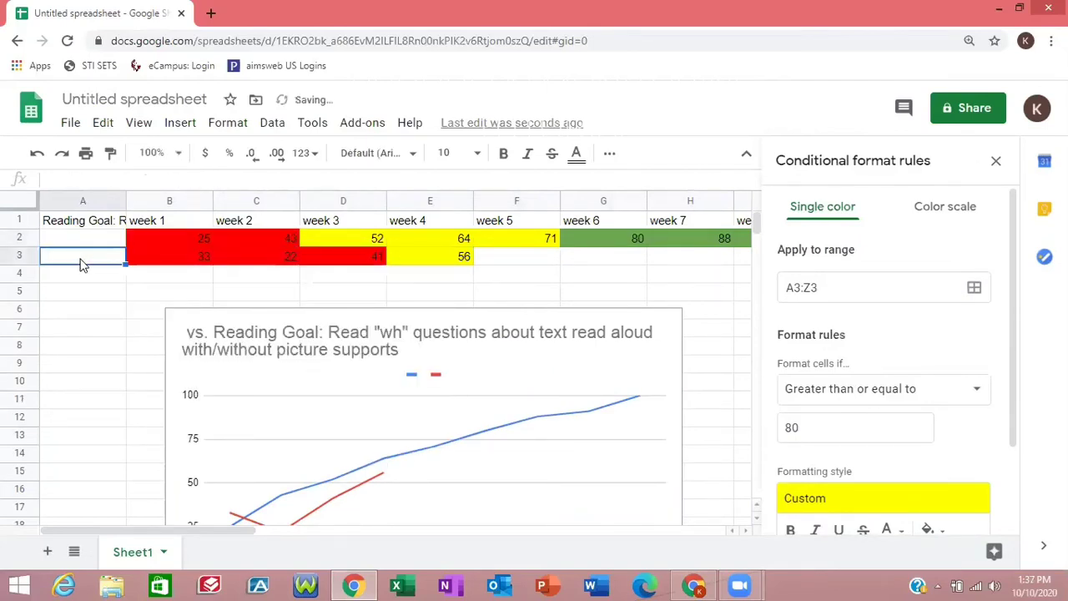
{"action": "left_click", "coordinate": [75, 240]}
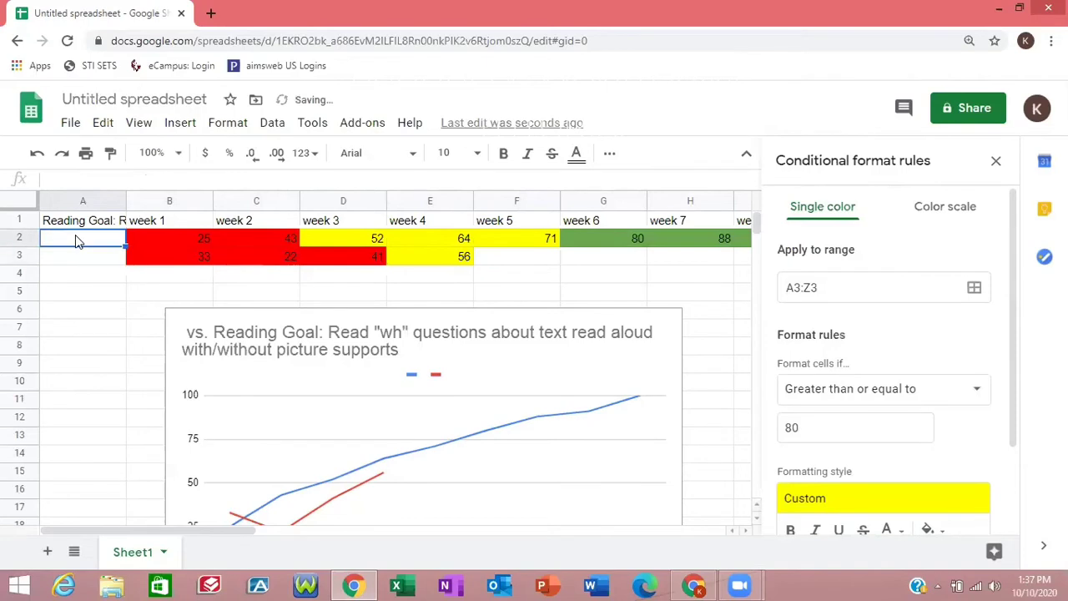
{"action": "right_click", "coordinate": [75, 241]}
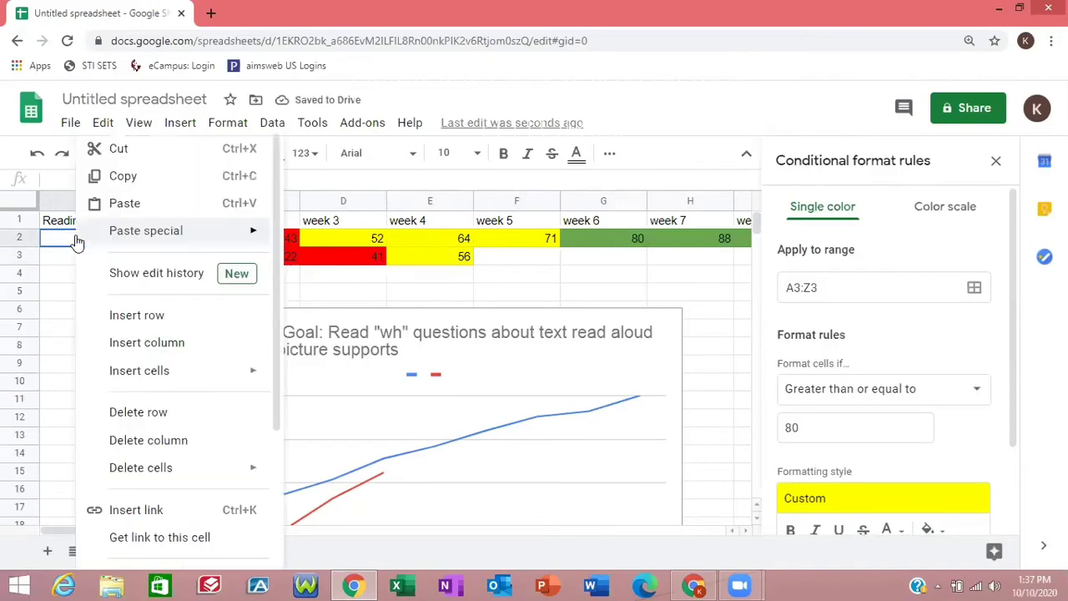
{"action": "left_click", "coordinate": [123, 203]}
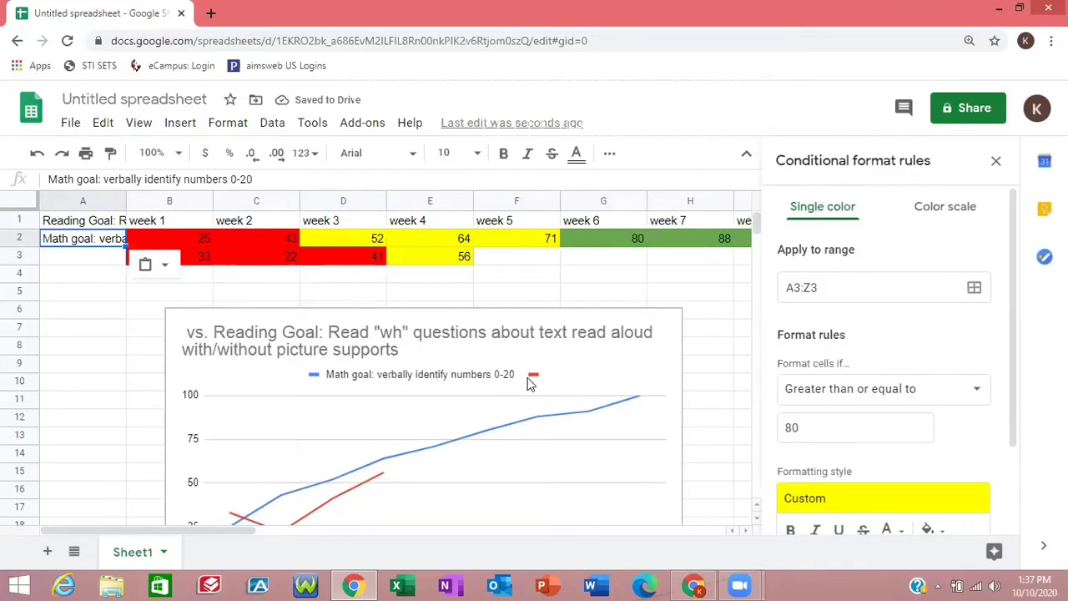
- Move the math goal text from cell A2 to cell A3, beside the second row of scores
{"action": "triple_click", "coordinate": [75, 242]}
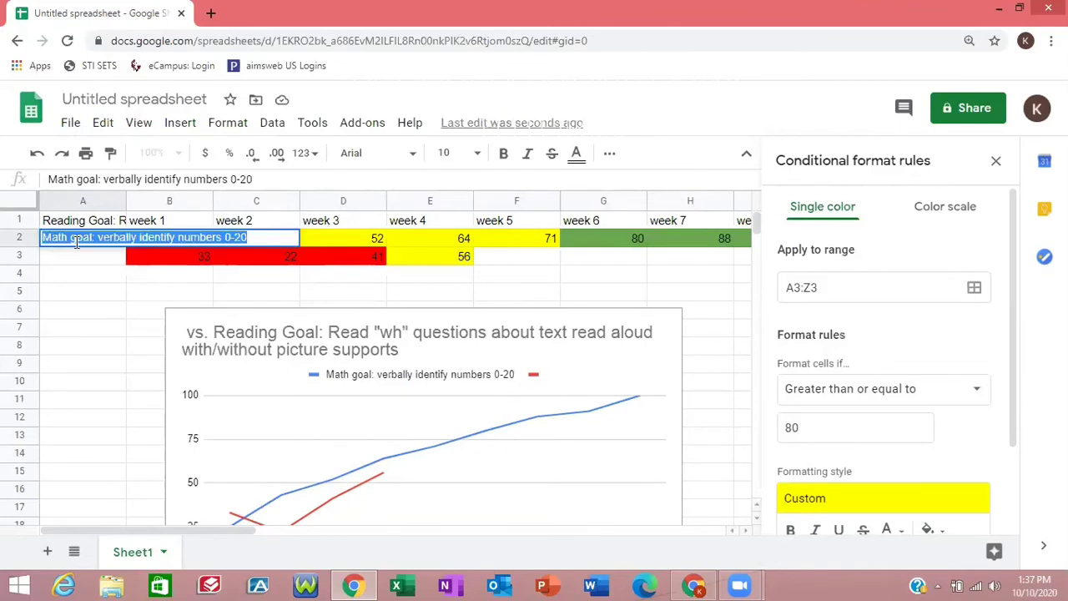
{"action": "right_click", "coordinate": [76, 241]}
{"action": "left_click", "coordinate": [117, 252]}
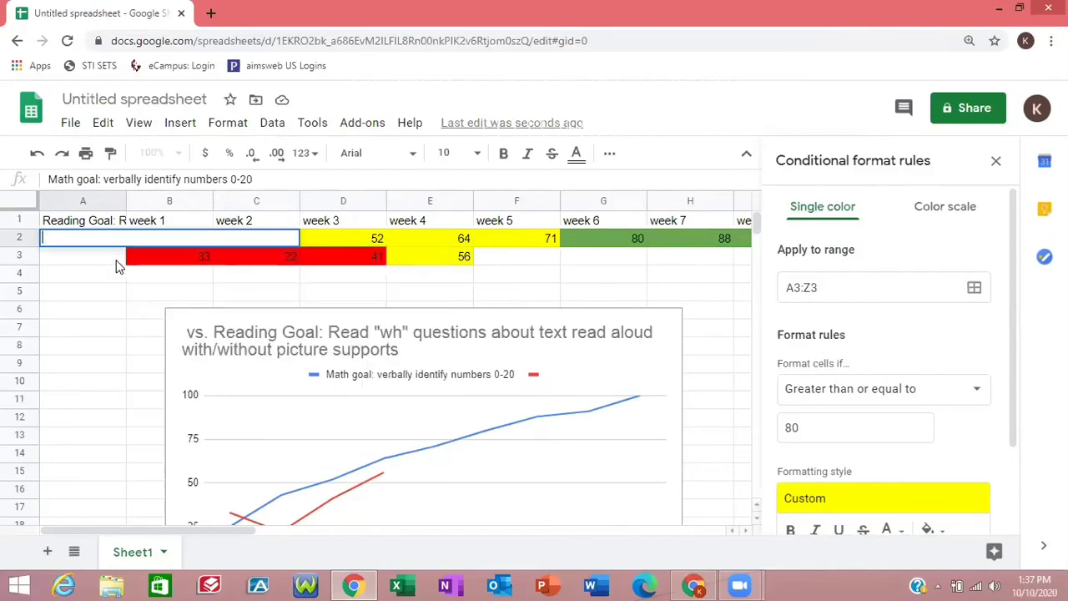
{"action": "double_click", "coordinate": [81, 259]}
{"action": "right_click", "coordinate": [81, 257]}
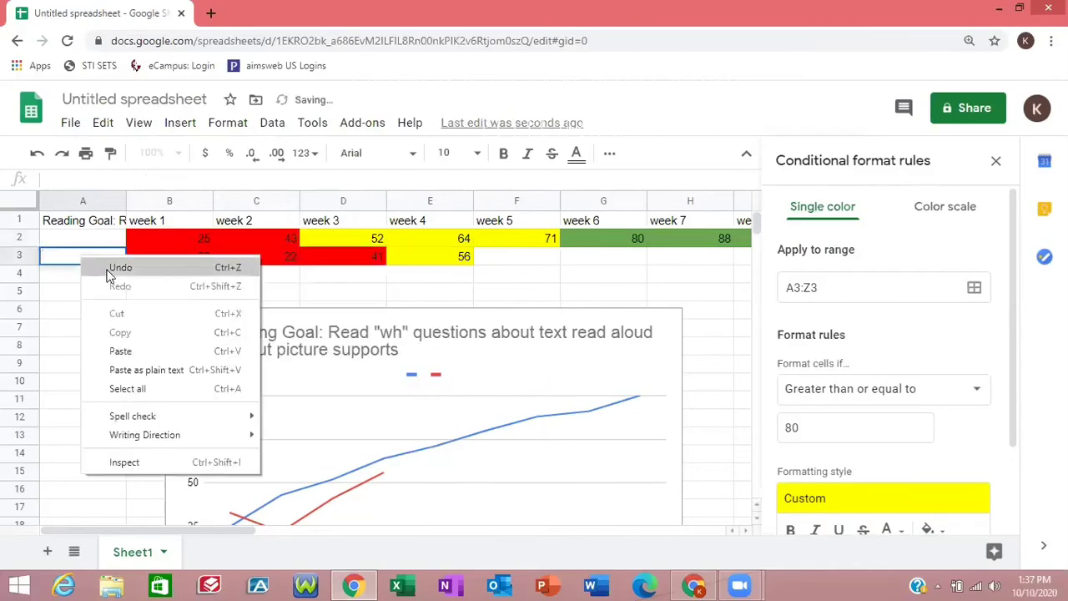
{"action": "left_click", "coordinate": [121, 351]}
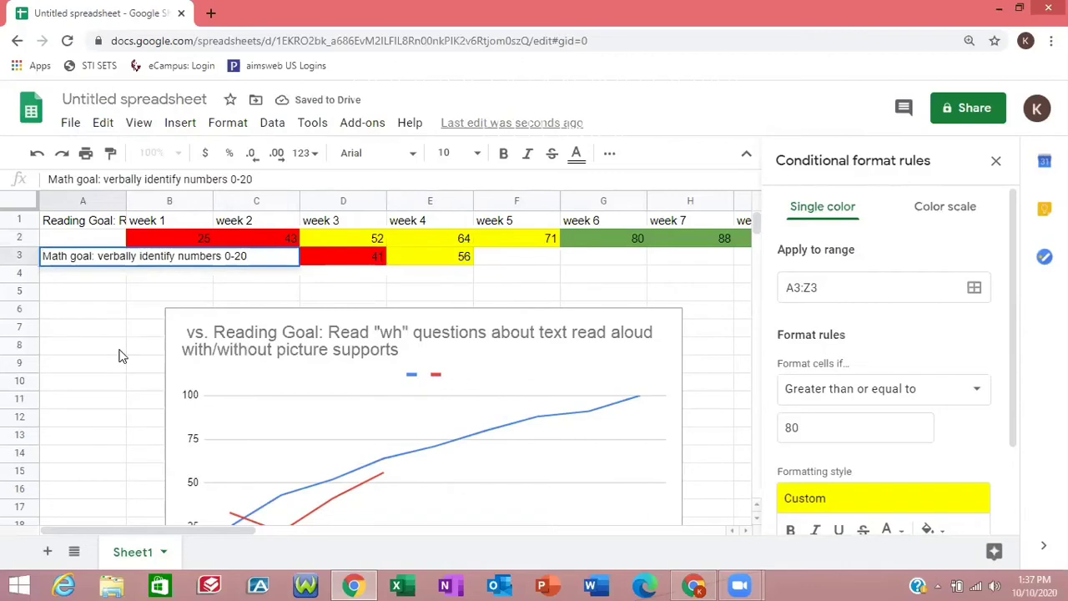
- Move the reading goal text from cell A1 to cell A2, beside the first row of scores
{"action": "double_click", "coordinate": [89, 222]}
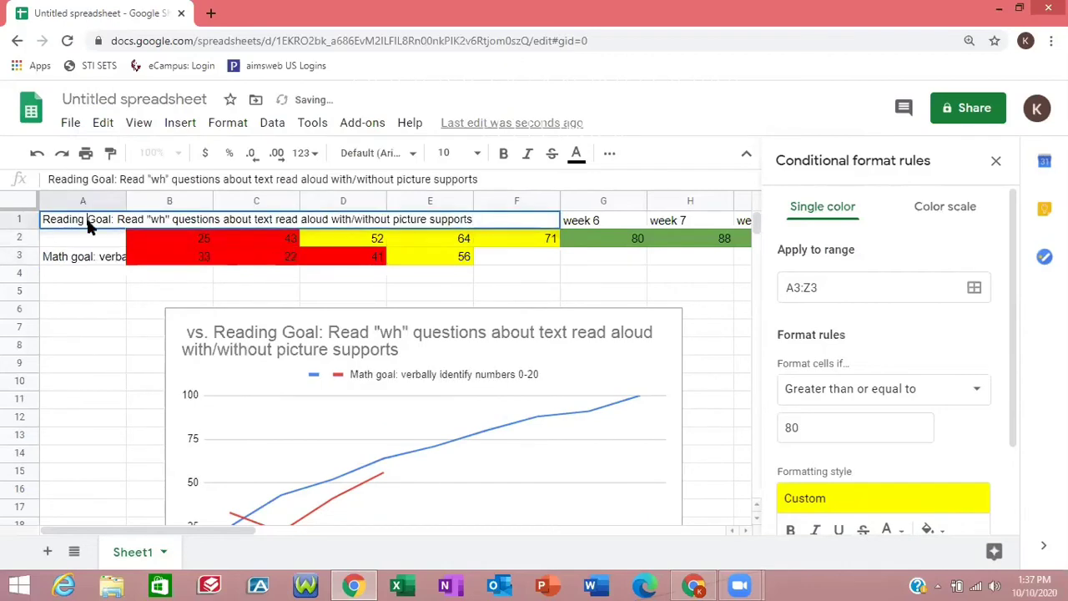
{"action": "right_click", "coordinate": [88, 224]}
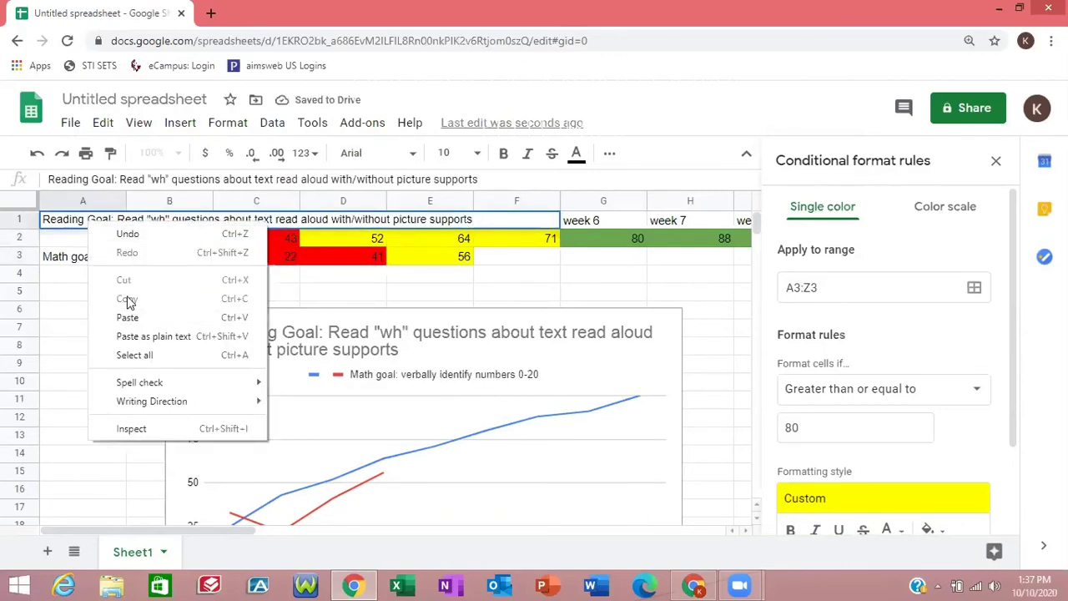
{"action": "left_click", "coordinate": [62, 217]}
{"action": "triple_click", "coordinate": [52, 219]}
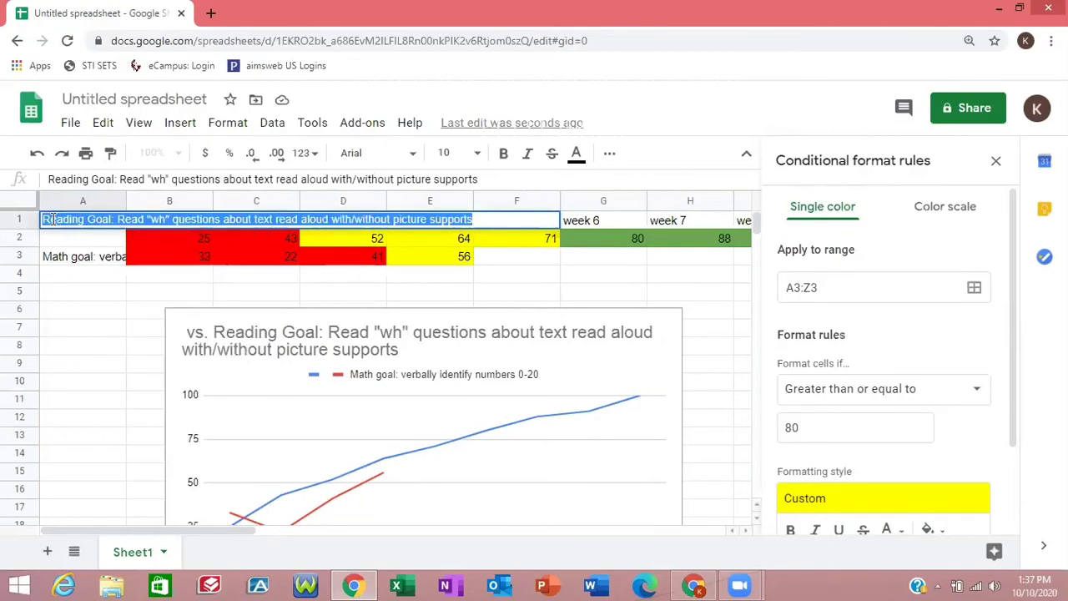
{"action": "right_click", "coordinate": [63, 219]}
{"action": "left_click", "coordinate": [77, 232]}
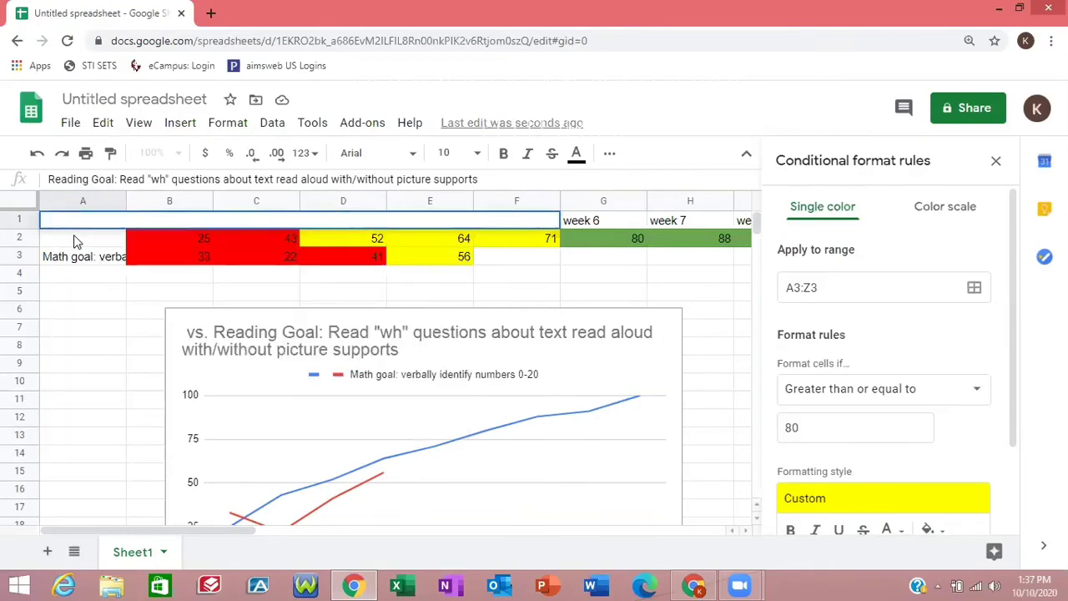
{"action": "double_click", "coordinate": [73, 237]}
{"action": "right_click", "coordinate": [73, 237]}
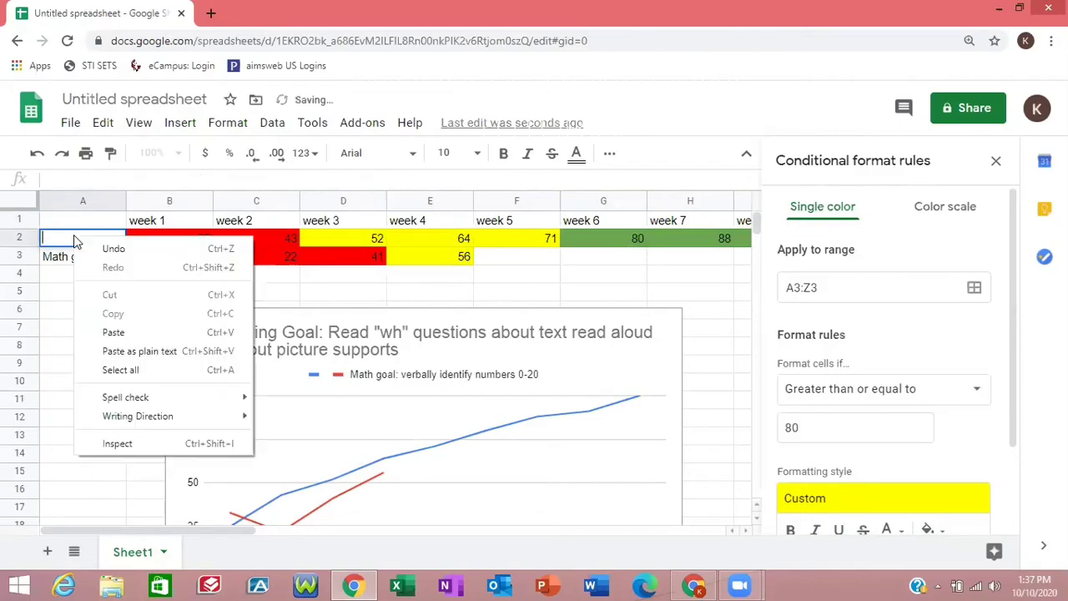
{"action": "left_click", "coordinate": [116, 331]}
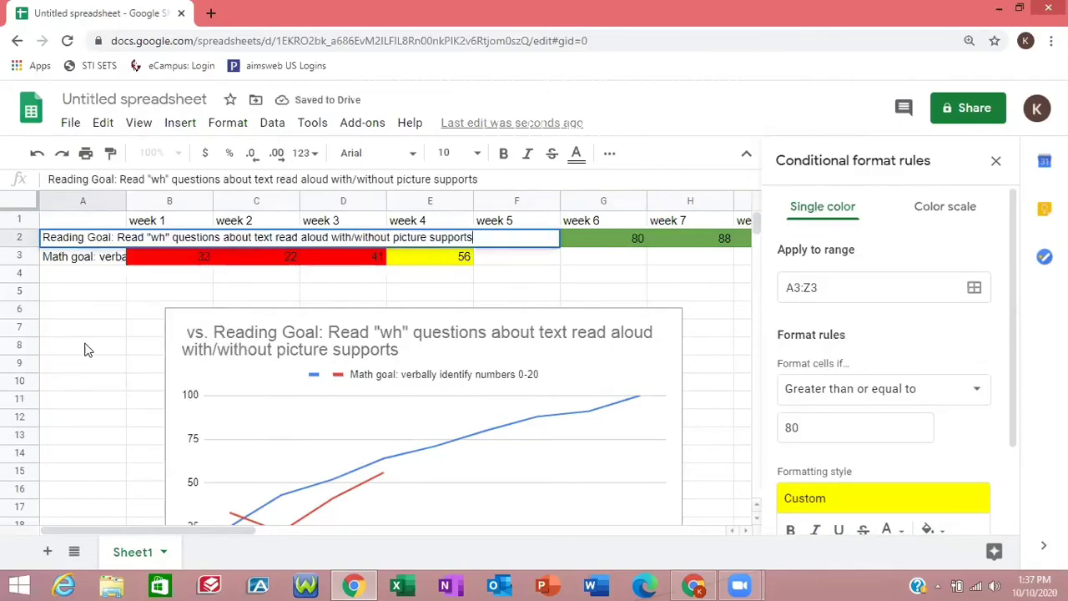
{"action": "left_click", "coordinate": [86, 273]}
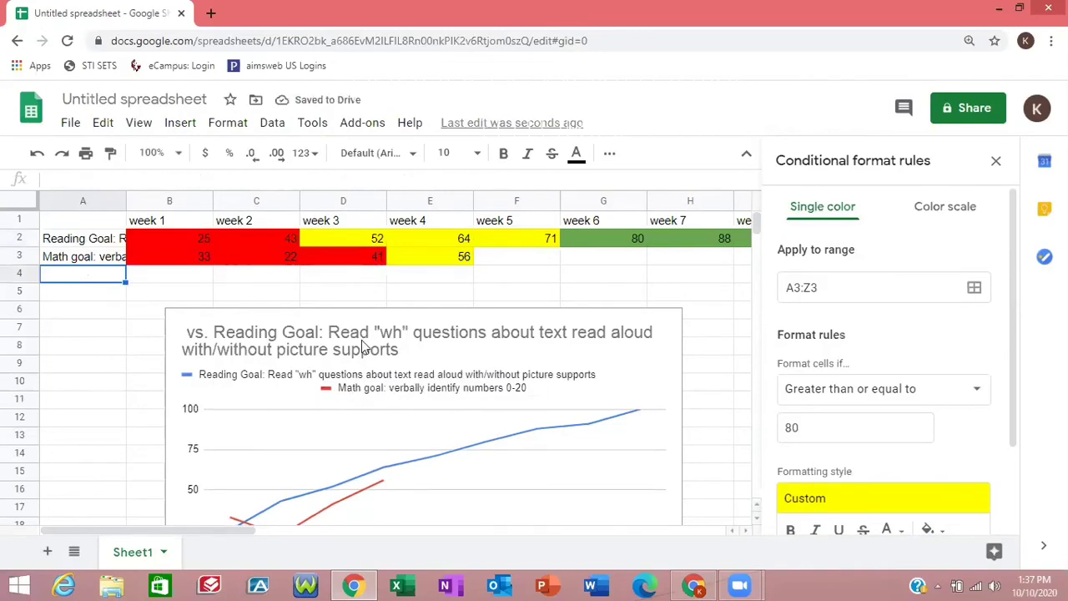
- Enter the math scores 73 and 81 in row 3 for weeks 5 and 6
{"action": "left_click", "coordinate": [513, 261]}
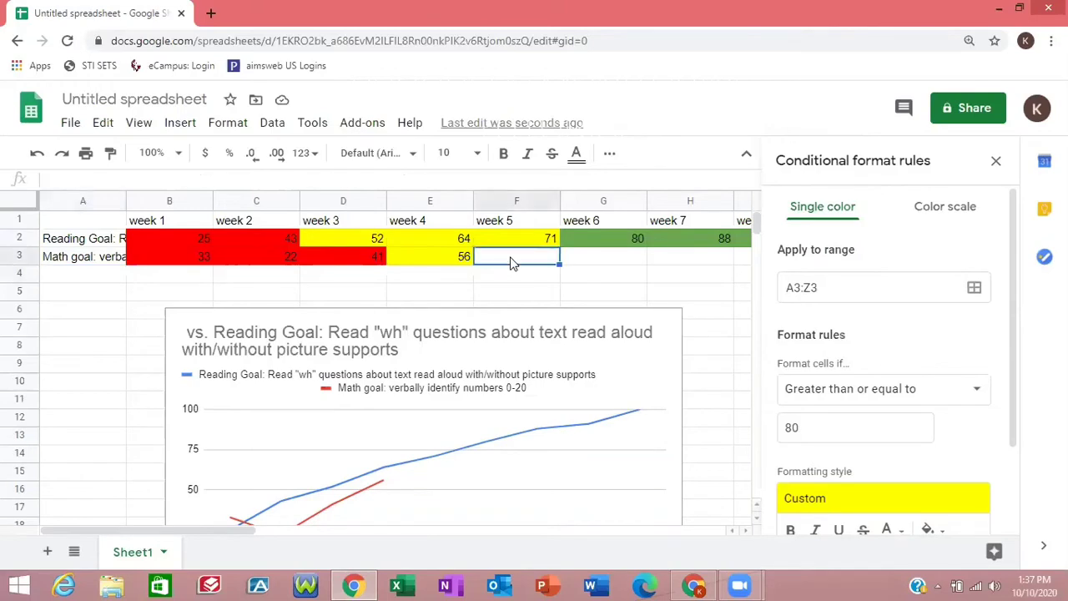
{"action": "type", "text": "73"}
{"action": "key", "text": "Tab"}
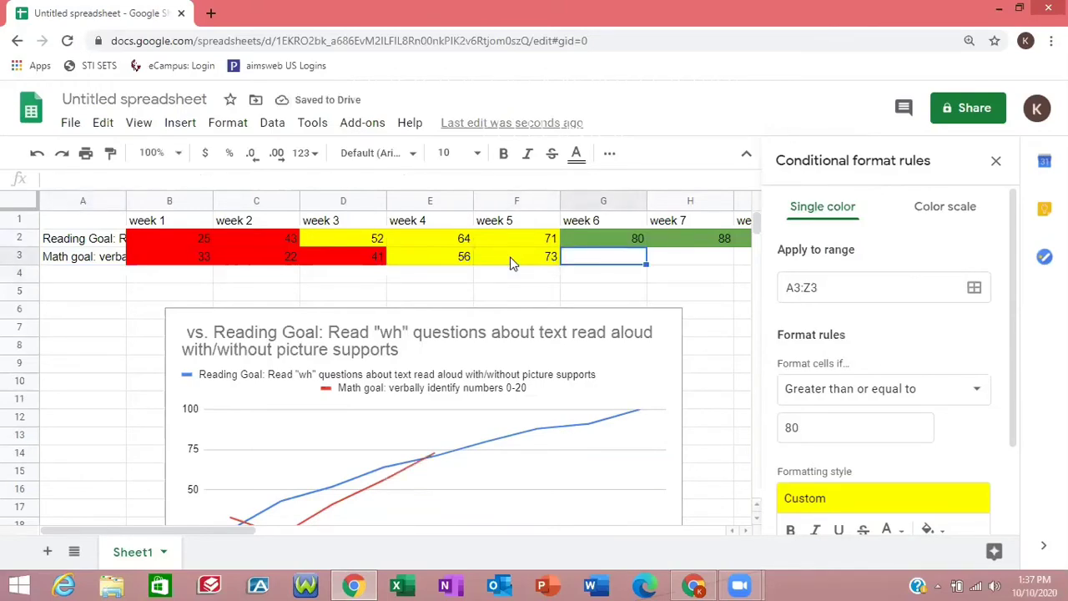
{"action": "type", "text": "8"}
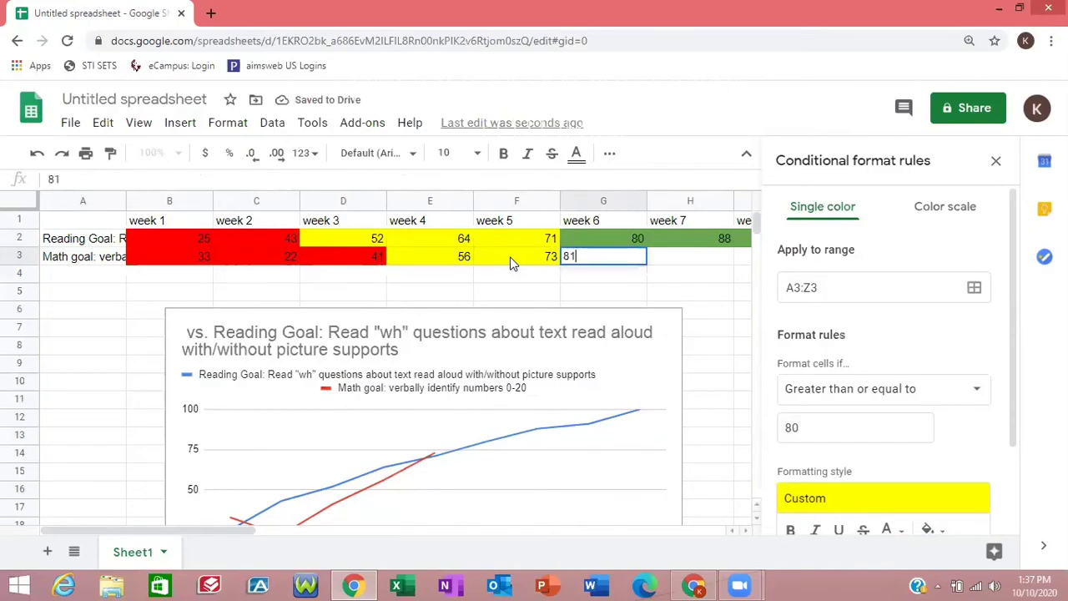
{"action": "type", "text": "1"}
{"action": "key", "text": "Tab"}
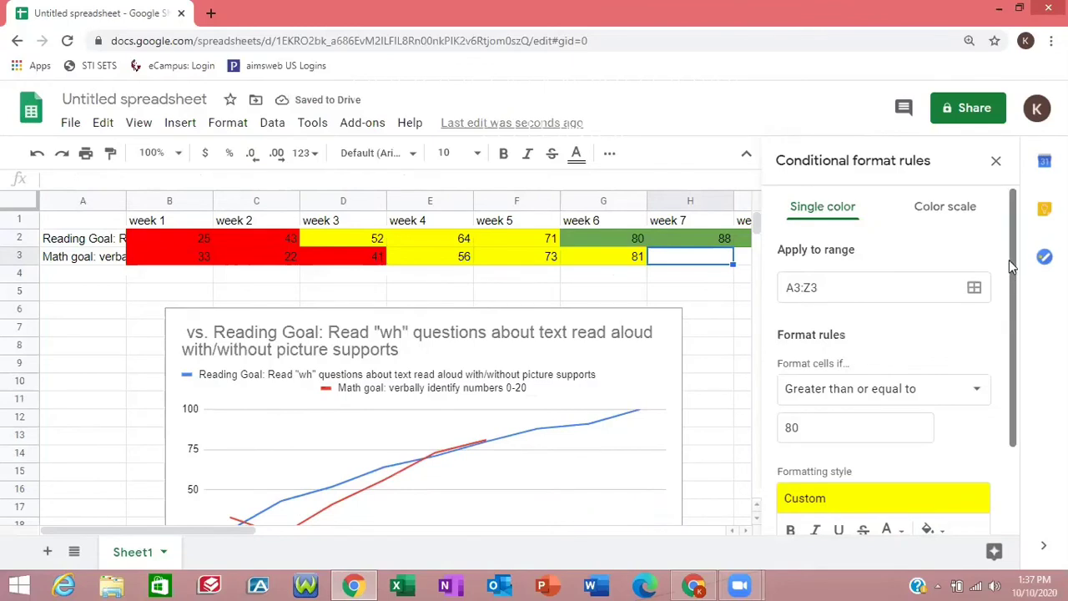
- Set the fill of the A3:Z3 rule for values of 80 or more to green and save the rule
{"action": "left_click_drag", "start_coordinate": [1009, 257], "coordinate": [1017, 409]}
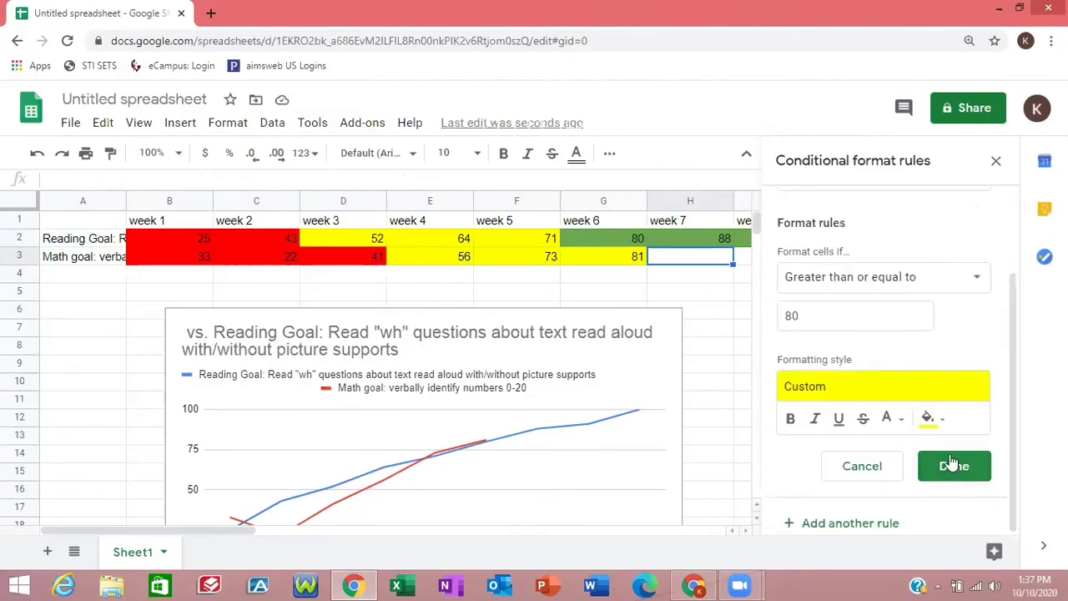
{"action": "left_click", "coordinate": [945, 423]}
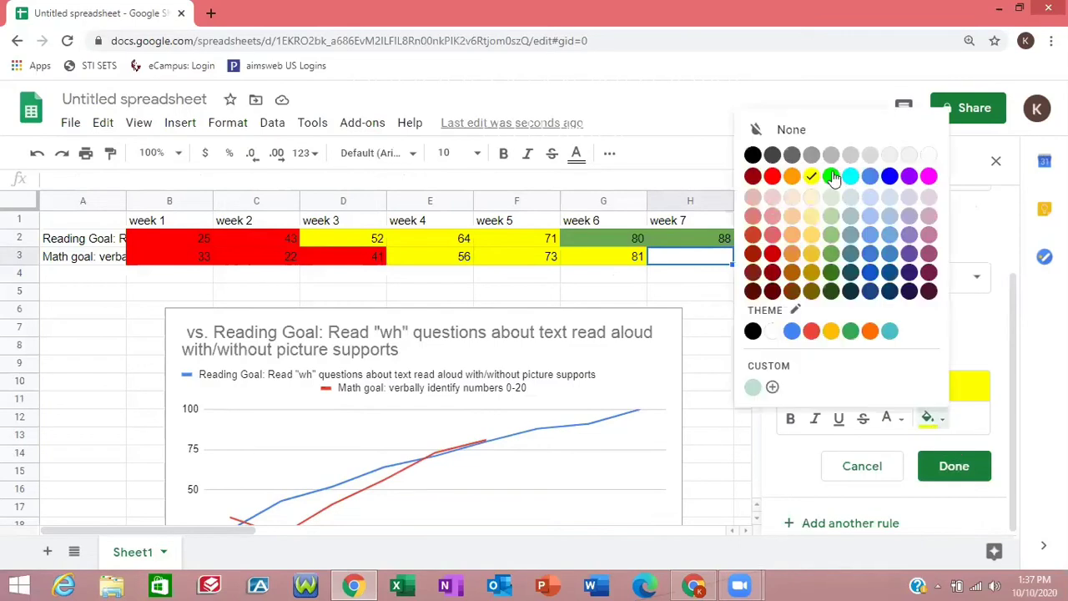
{"action": "left_click", "coordinate": [829, 254]}
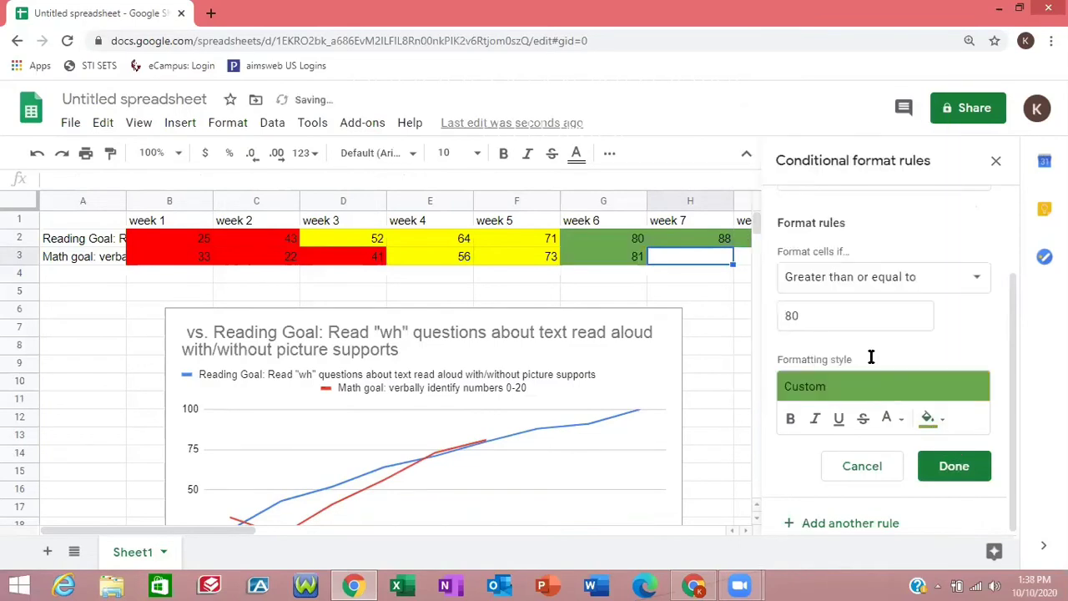
{"action": "left_click", "coordinate": [954, 465]}
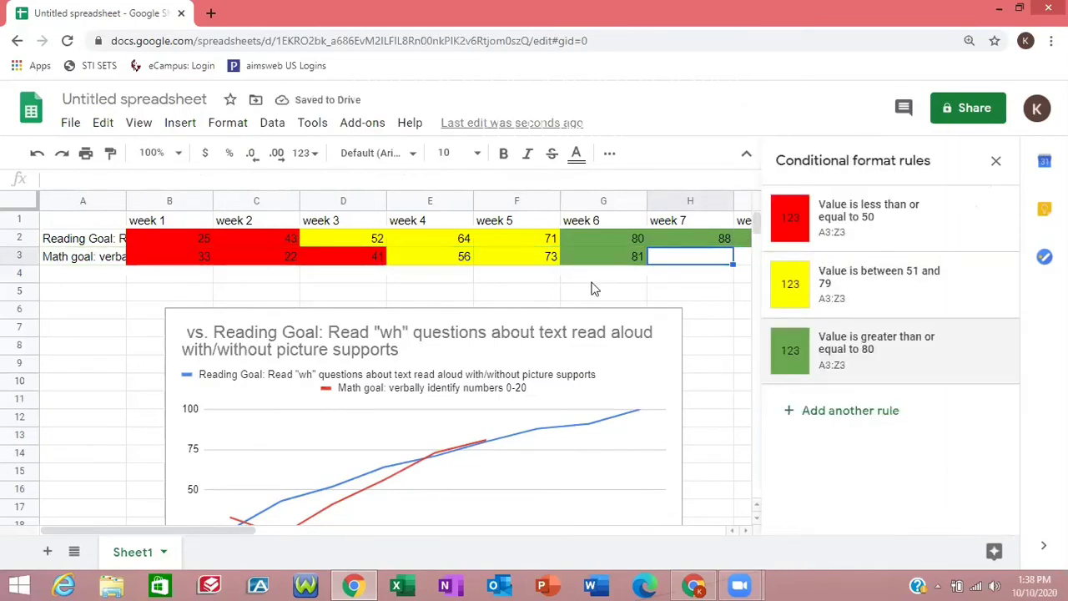
- Enter the math scores 92, 43 and 66 in row 3 for weeks 7 to 9
{"action": "type", "text": "92"}
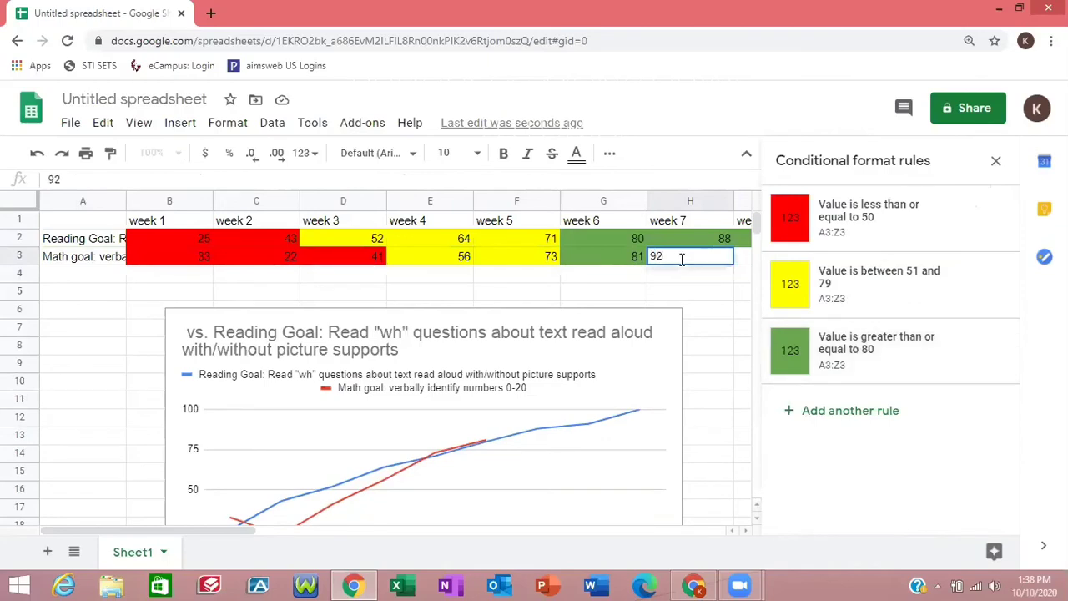
{"action": "key", "text": "Tab"}
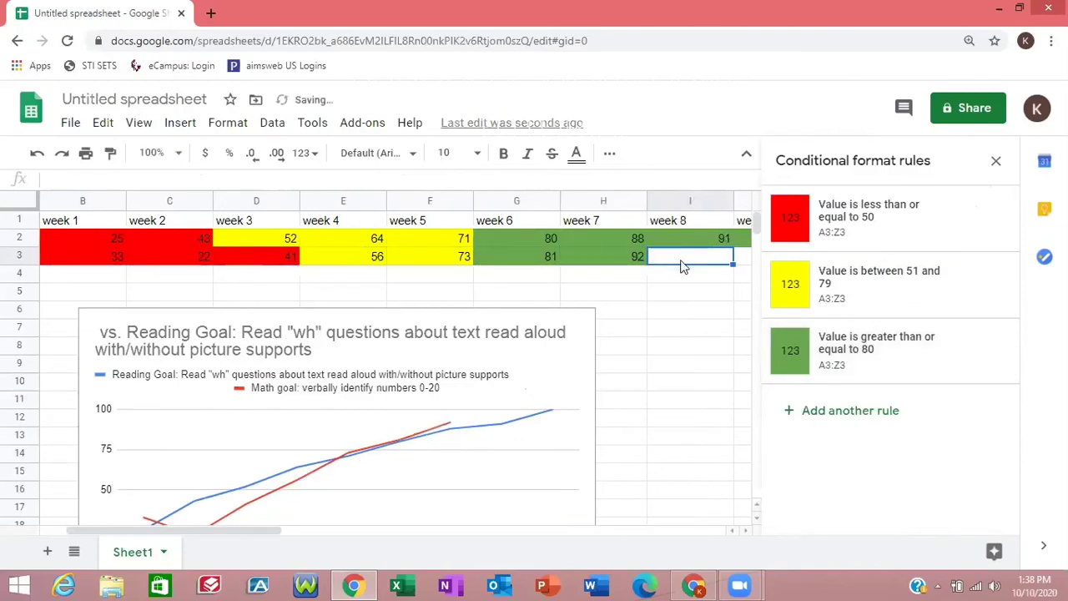
{"action": "type", "text": "43"}
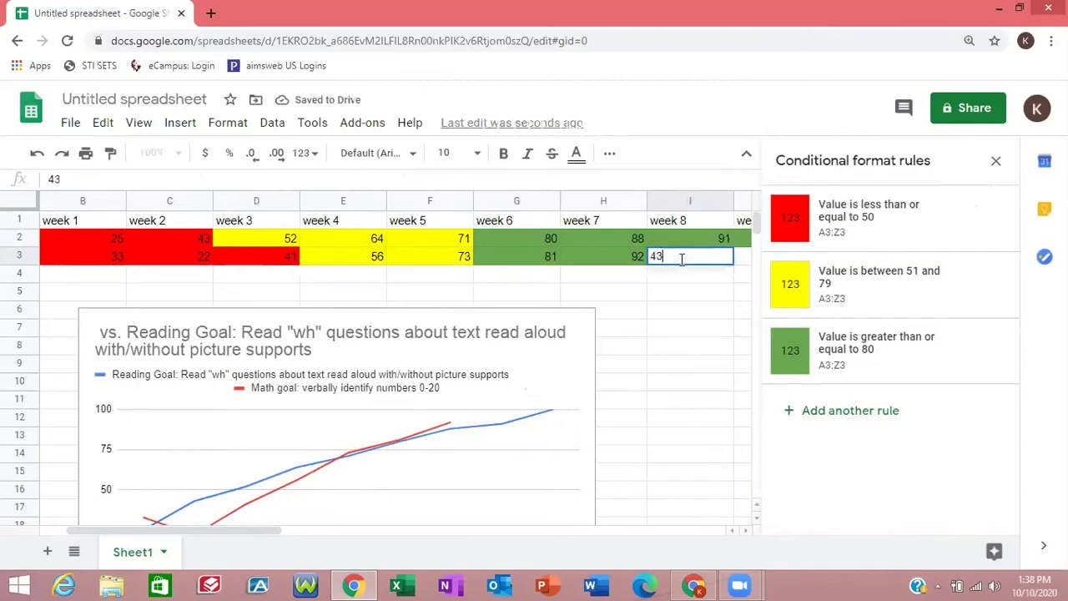
{"action": "key", "text": "Tab"}
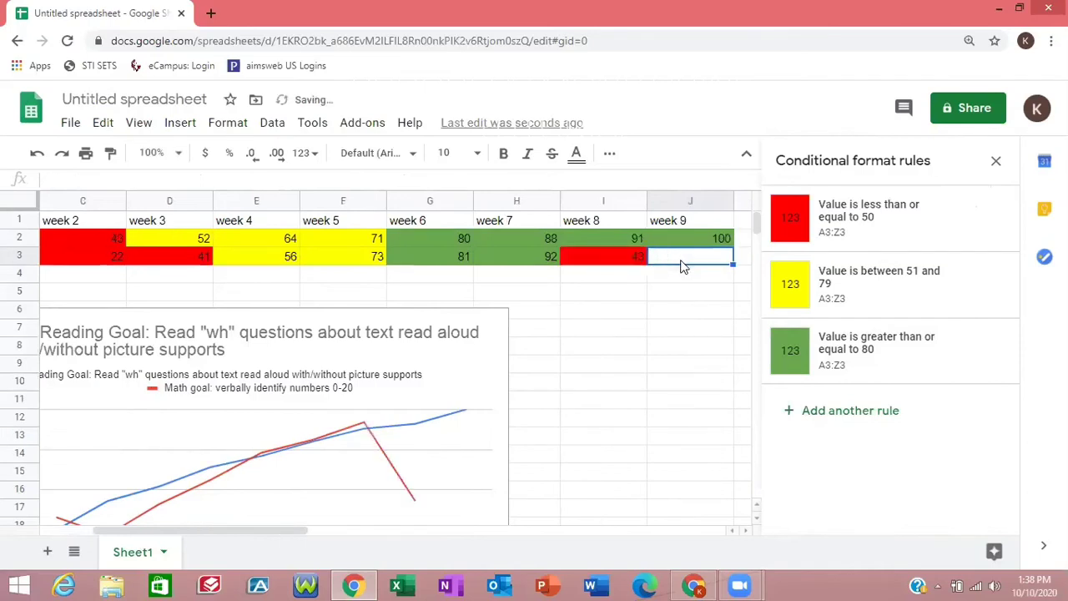
{"action": "type", "text": "66"}
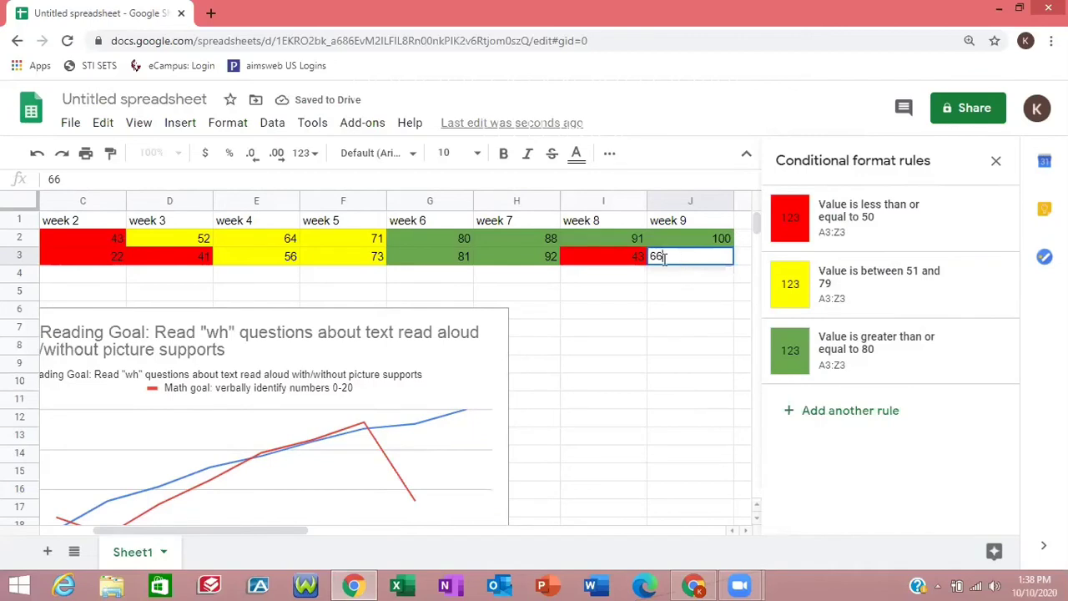
{"action": "left_click", "coordinate": [524, 278]}
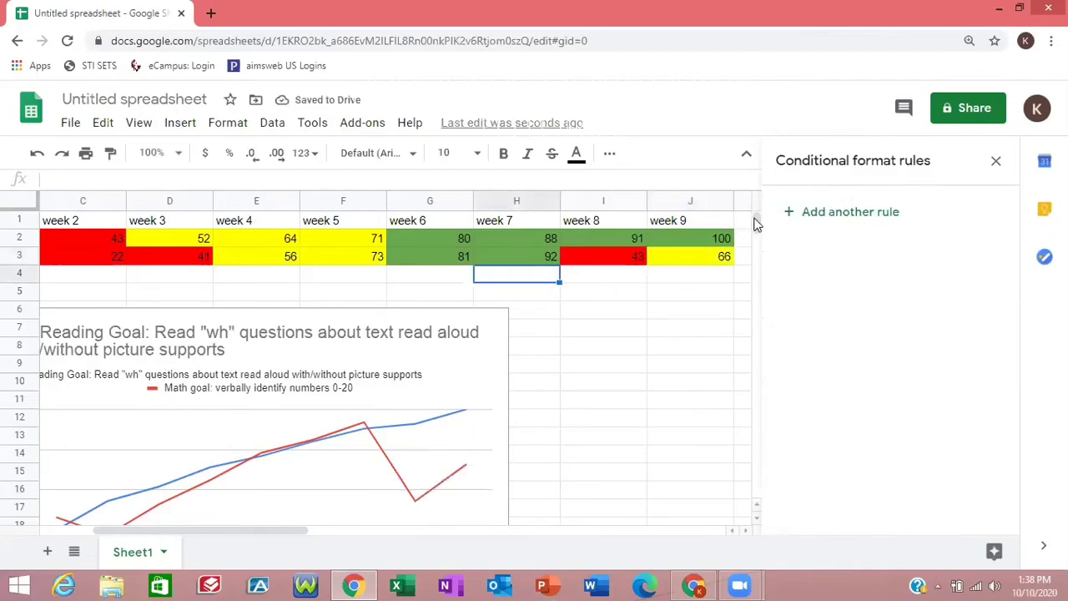
- Delete the title text of the line chart that plots the reading and math scores
{"action": "scroll", "coordinate": [753, 220], "scroll_direction": "down", "scroll_amount": 4}
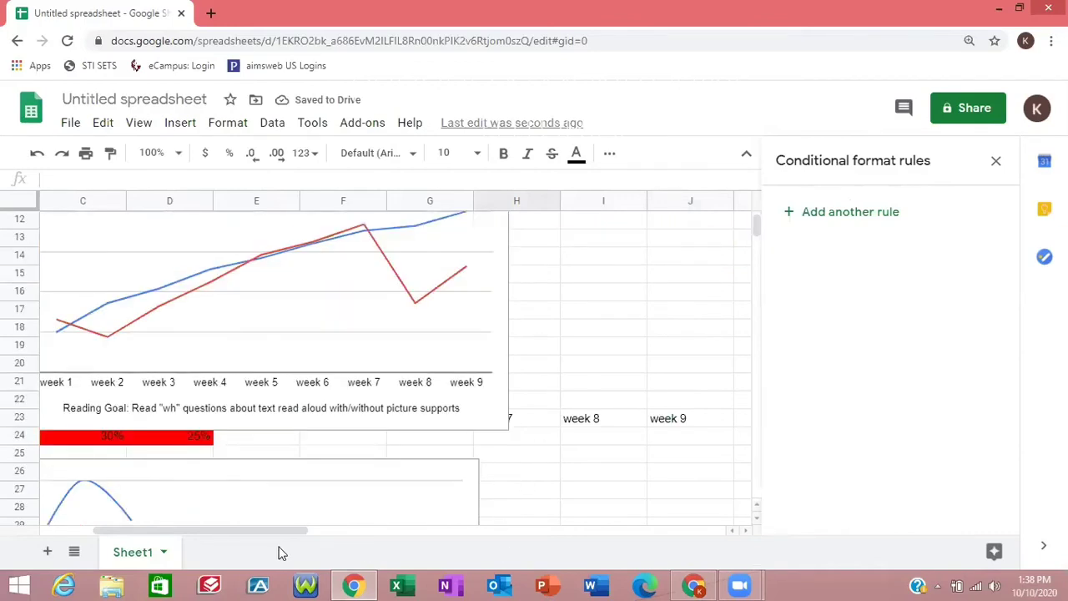
{"action": "left_click_drag", "start_coordinate": [247, 529], "coordinate": [194, 528]}
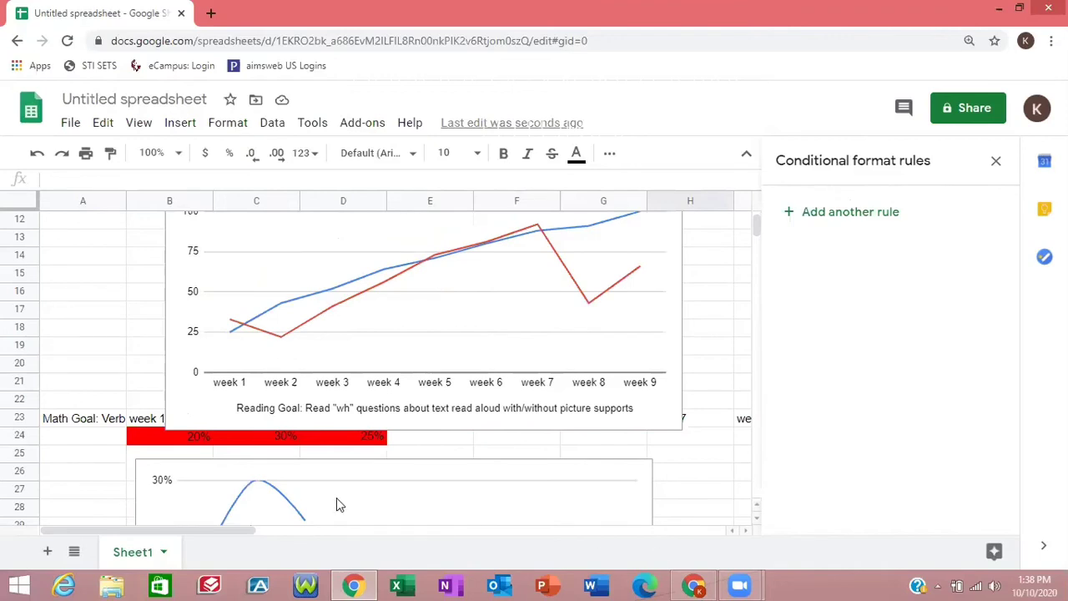
{"action": "scroll", "coordinate": [757, 222], "scroll_direction": "up", "scroll_amount": 4}
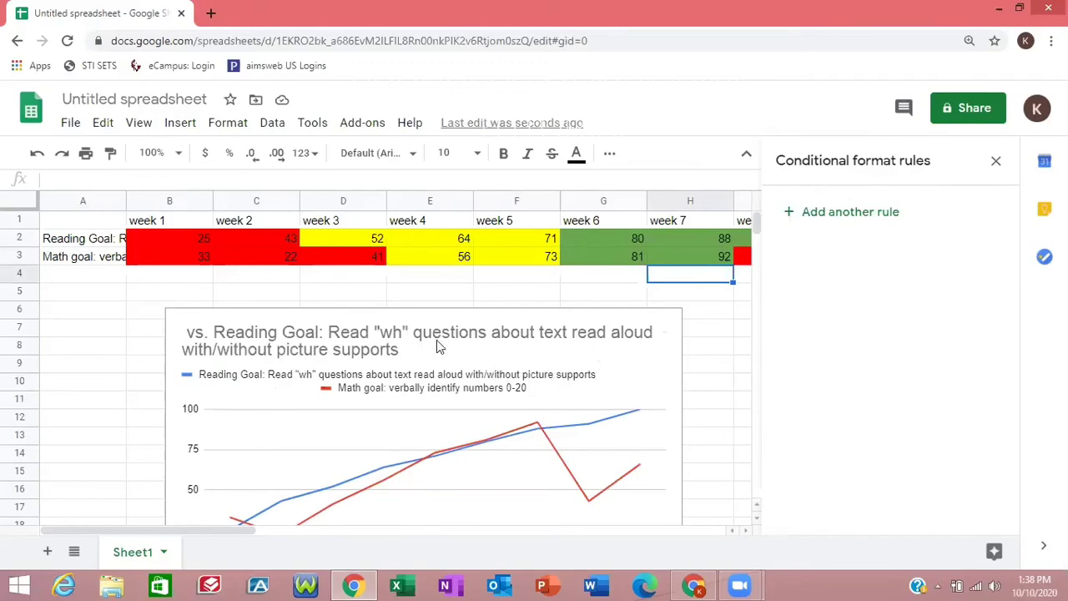
{"action": "left_click", "coordinate": [309, 352]}
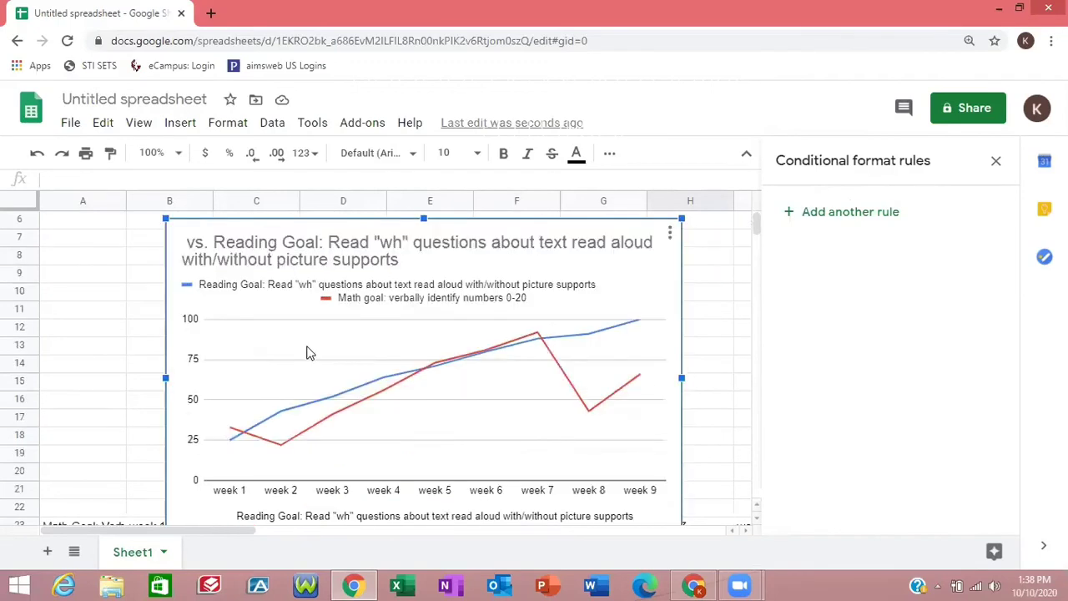
{"action": "double_click", "coordinate": [311, 262]}
{"action": "left_click", "coordinate": [310, 261]}
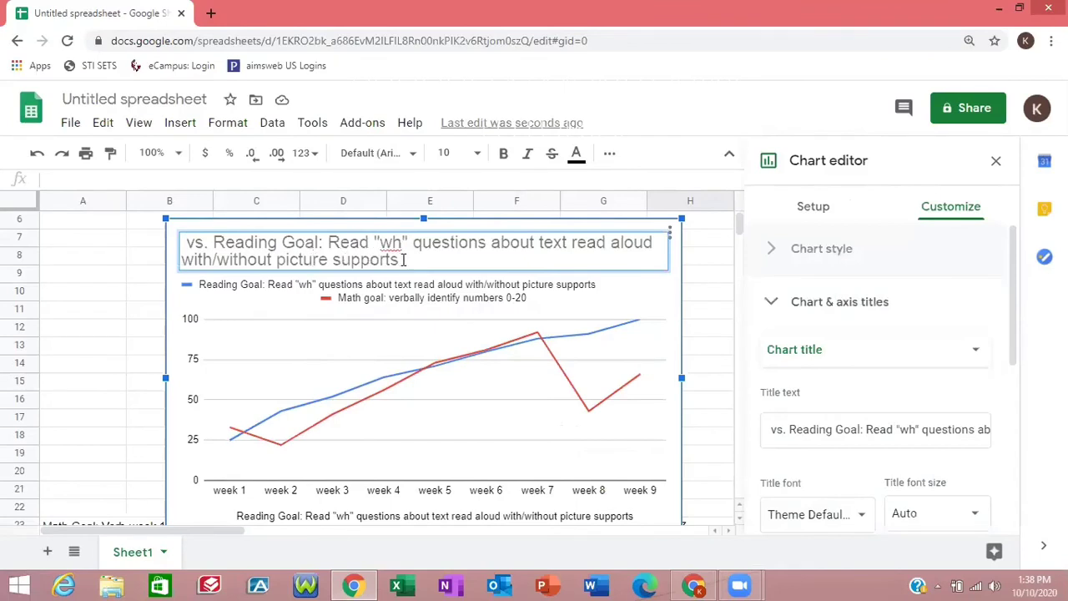
{"action": "left_click_drag", "start_coordinate": [403, 259], "coordinate": [171, 244]}
{"action": "key", "text": "BackSpace"}
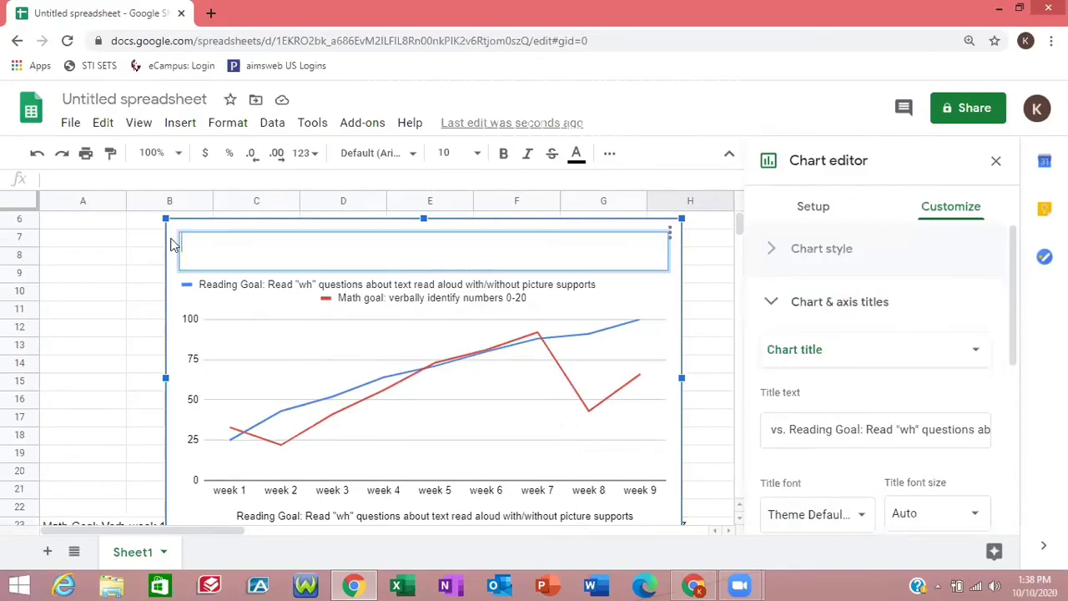
- Replace the line chart's horizontal axis title with "IEP Goals"
{"action": "double_click", "coordinate": [306, 512]}
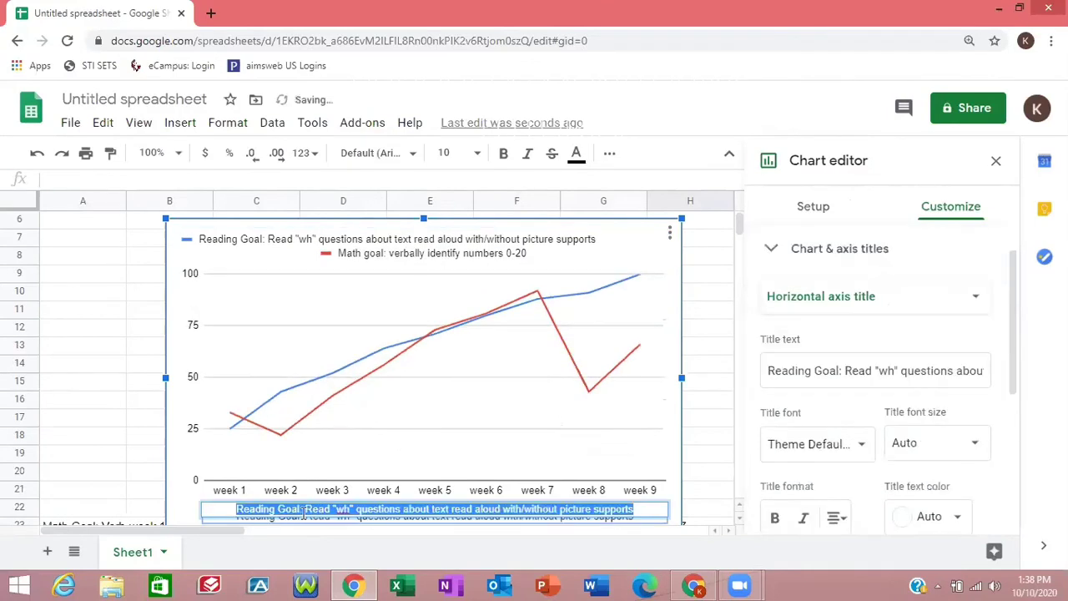
{"action": "key", "text": "BackSpace"}
{"action": "type", "text": "IEP "}
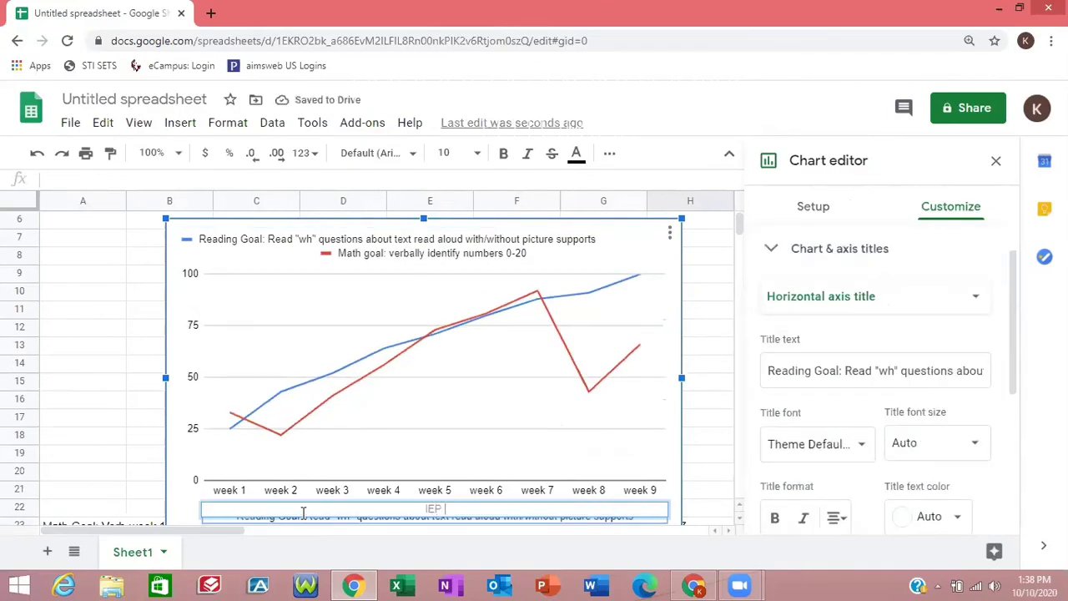
{"action": "type", "text": "Goals"}
{"action": "left_click", "coordinate": [117, 474]}
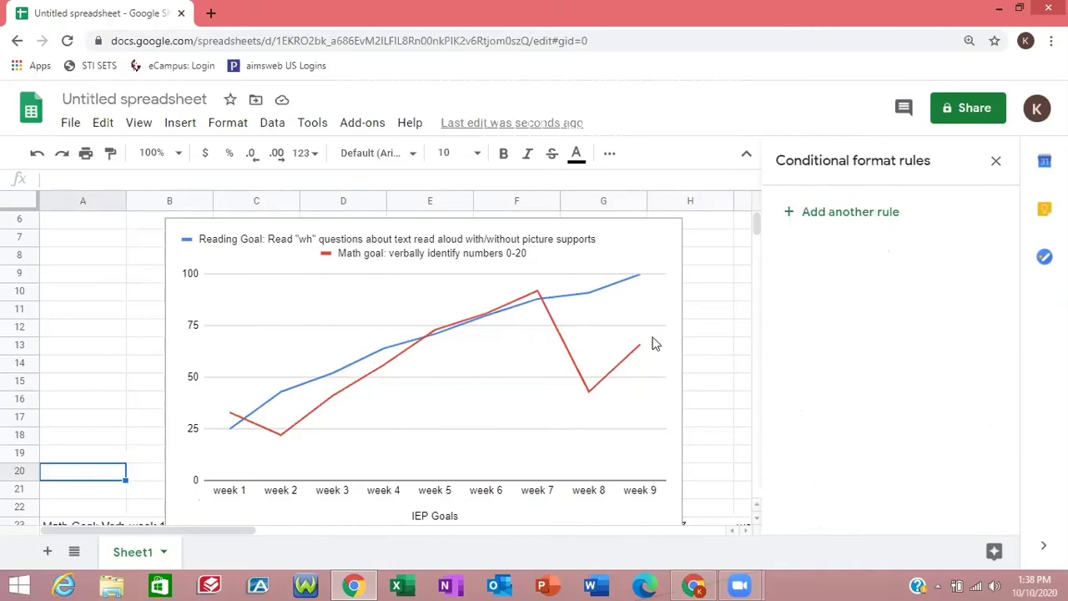
{"action": "scroll", "coordinate": [757, 225], "scroll_direction": "up", "scroll_amount": 2}
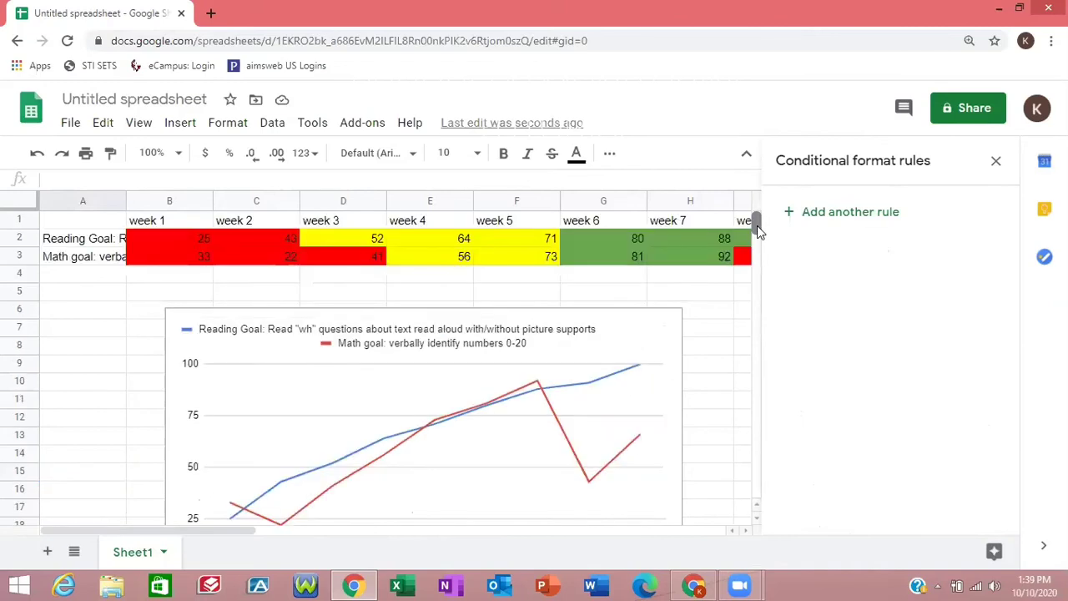
- Download the spreadsheet as a Microsoft Excel (.xlsx) file and open it in Excel, selecting the empty red cells K2:L3
{"action": "left_click", "coordinate": [73, 127]}
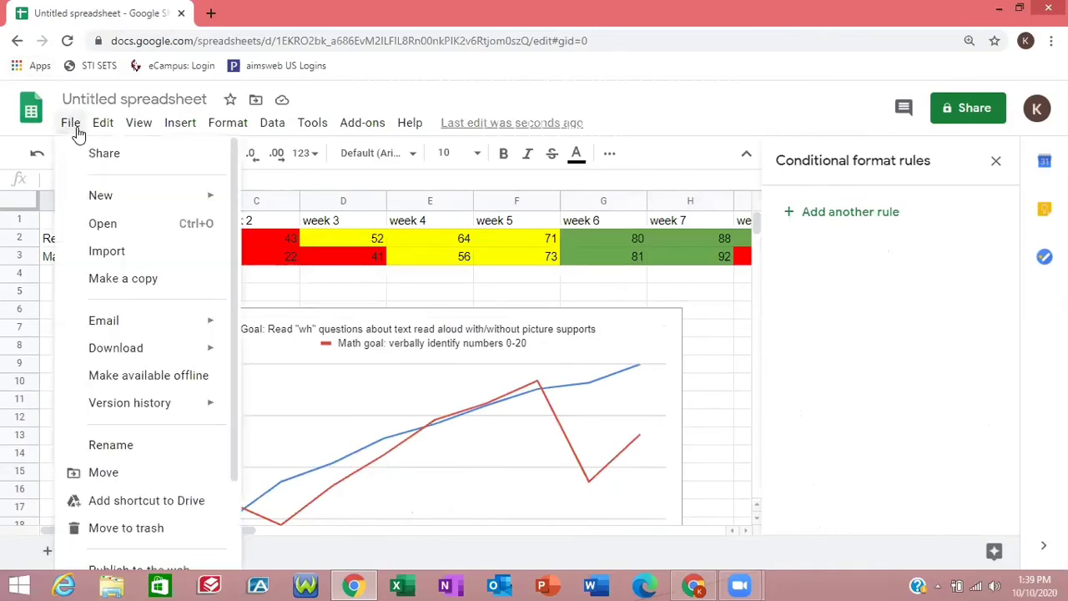
{"action": "mouse_move", "coordinate": [140, 347]}
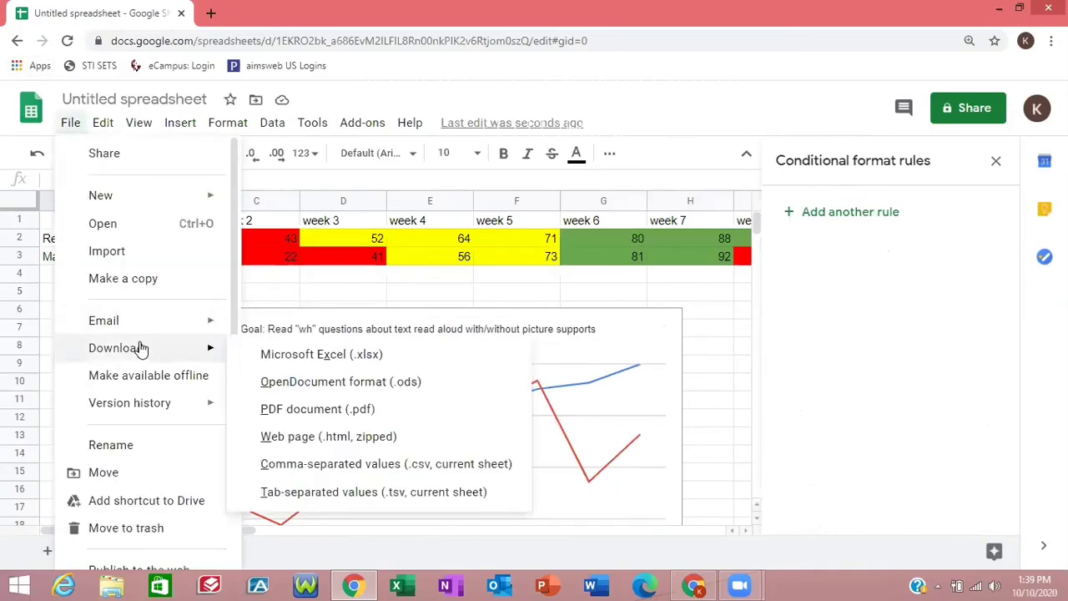
{"action": "left_click", "coordinate": [300, 354]}
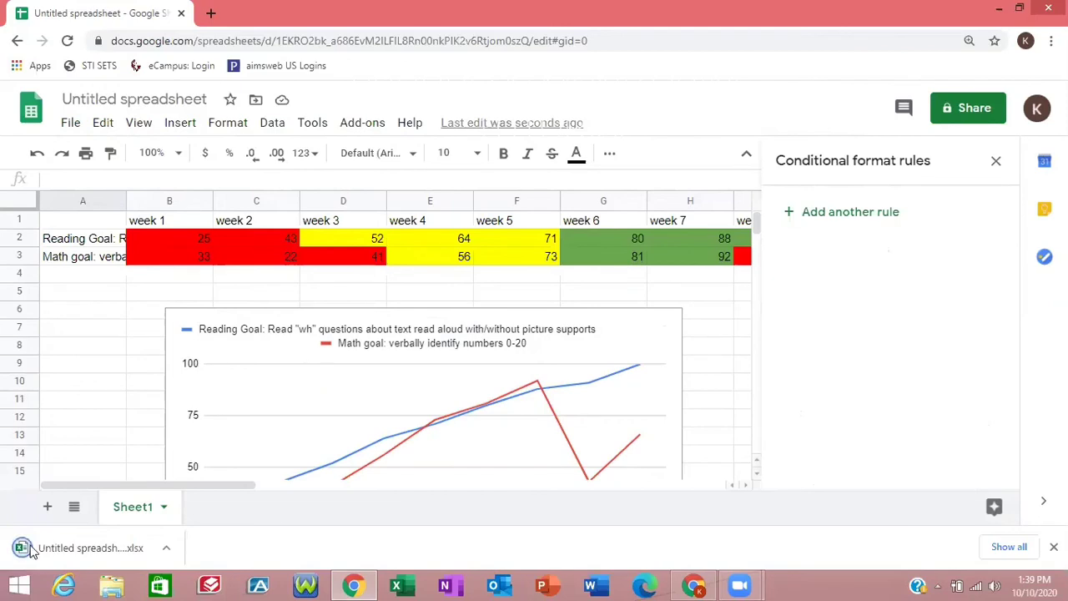
{"action": "left_click", "coordinate": [106, 553]}
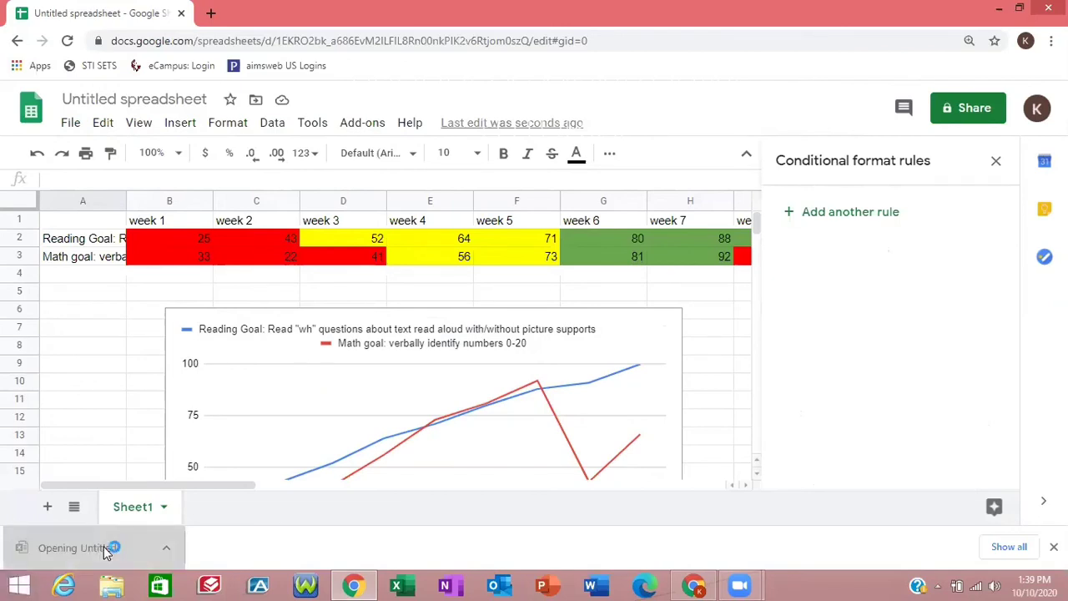
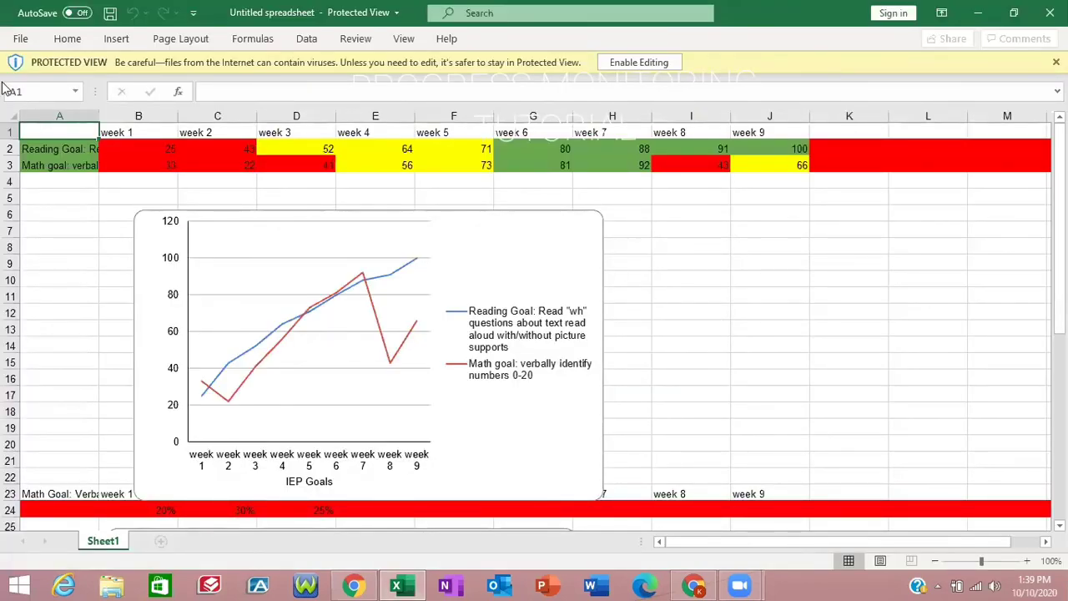
{"action": "left_click", "coordinate": [831, 143]}
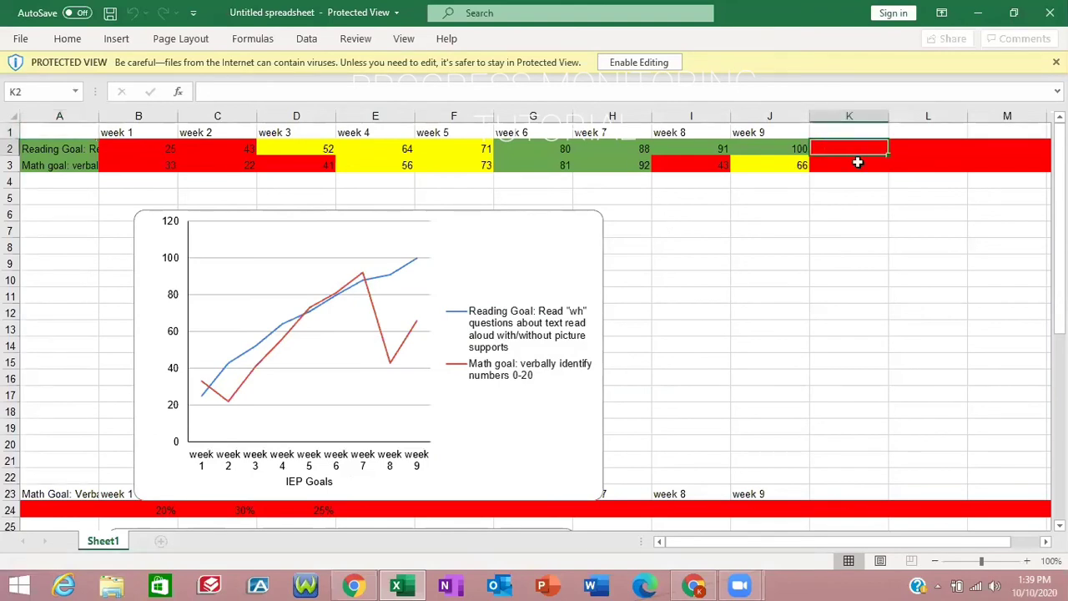
{"action": "left_click_drag", "start_coordinate": [1028, 165], "coordinate": [584, 164]}
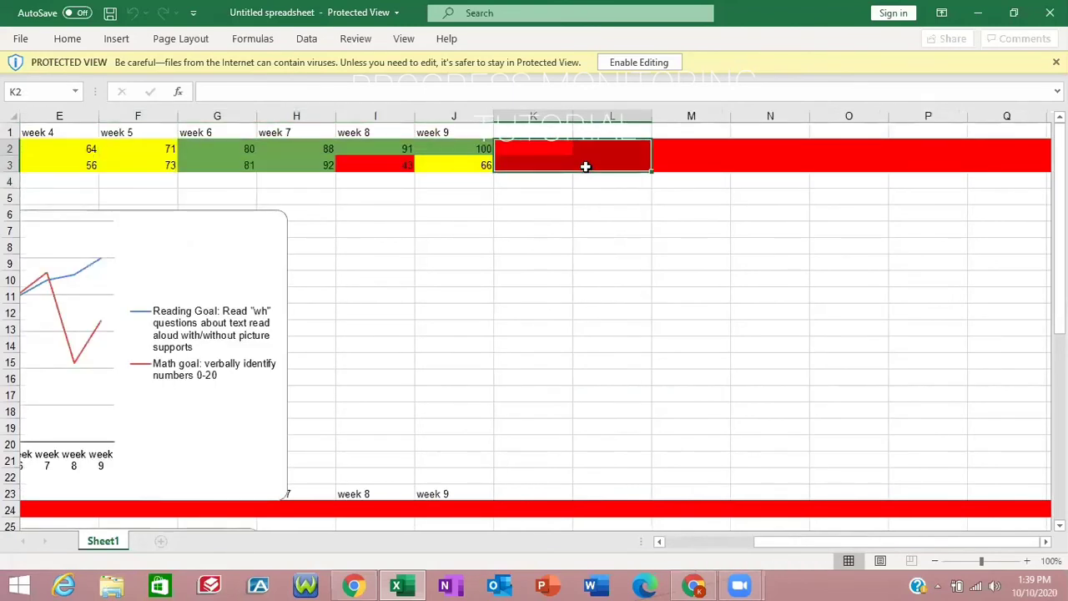
- Enable printing for the workbook and set the printout to landscape orientation with the sheet fitted on one page
{"action": "left_click", "coordinate": [5, 39]}
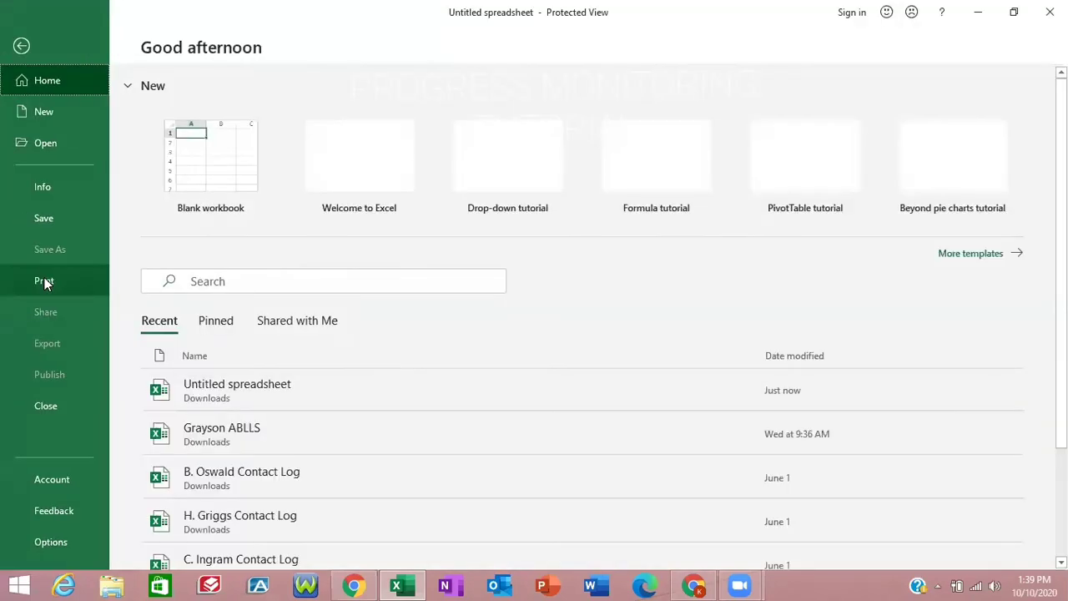
{"action": "left_click", "coordinate": [46, 282]}
{"action": "left_click", "coordinate": [200, 165]}
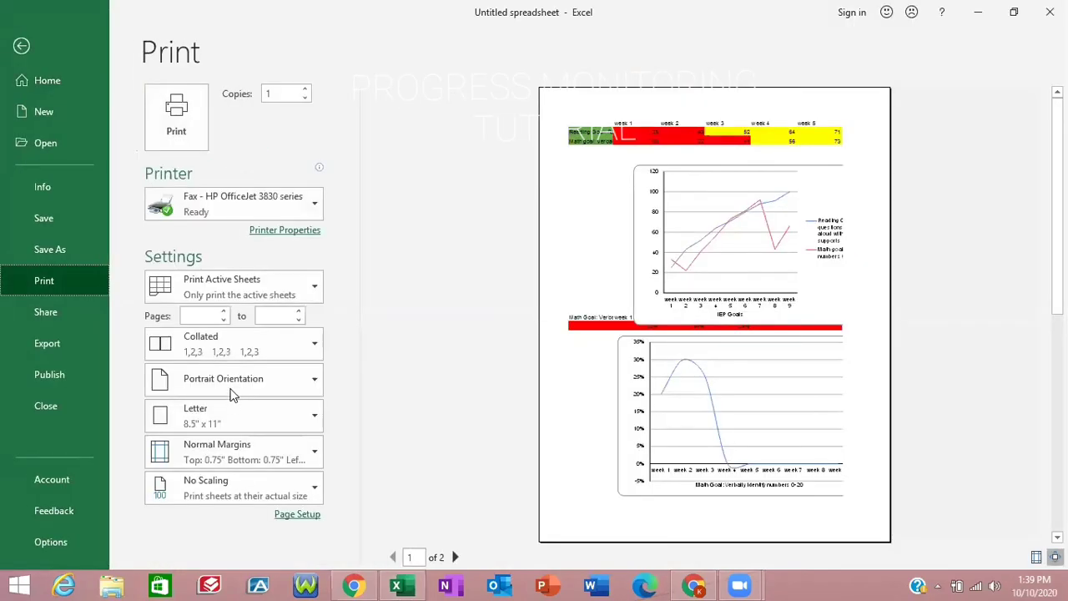
{"action": "left_click", "coordinate": [234, 392]}
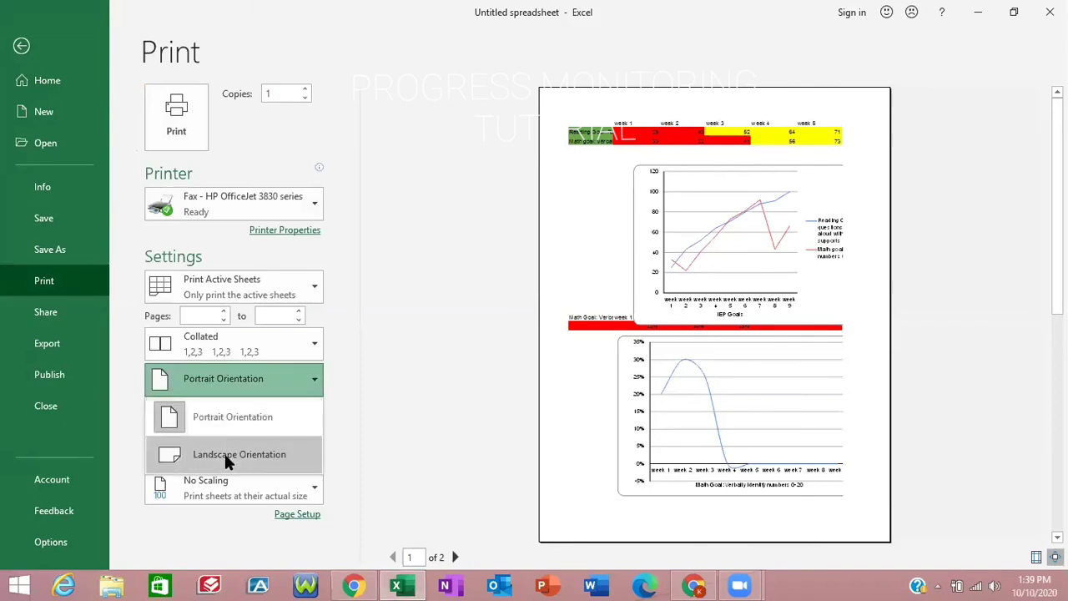
{"action": "left_click", "coordinate": [227, 462]}
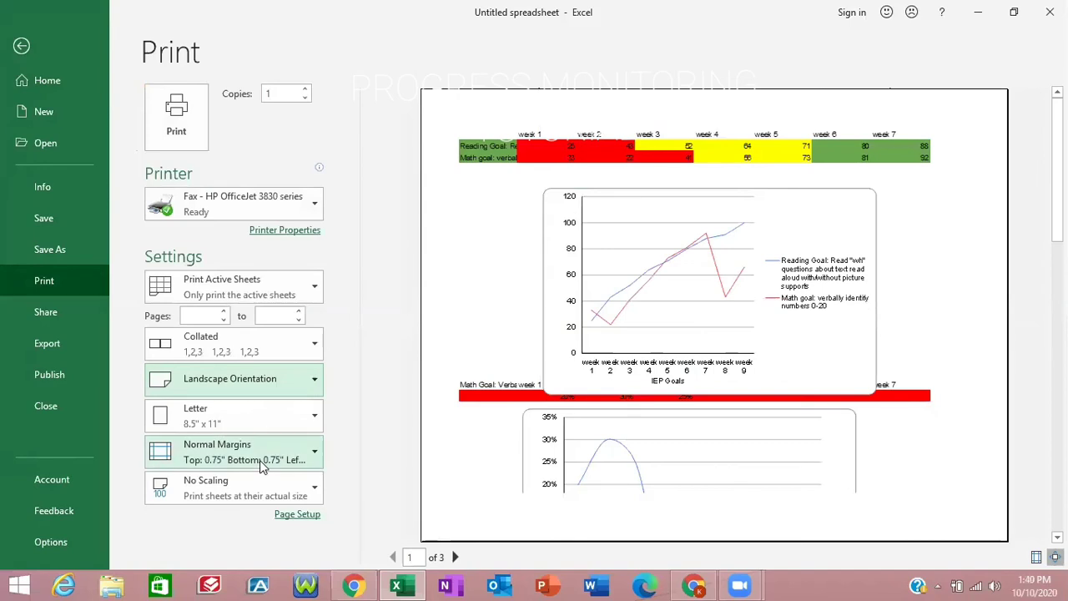
{"action": "left_click", "coordinate": [256, 485]}
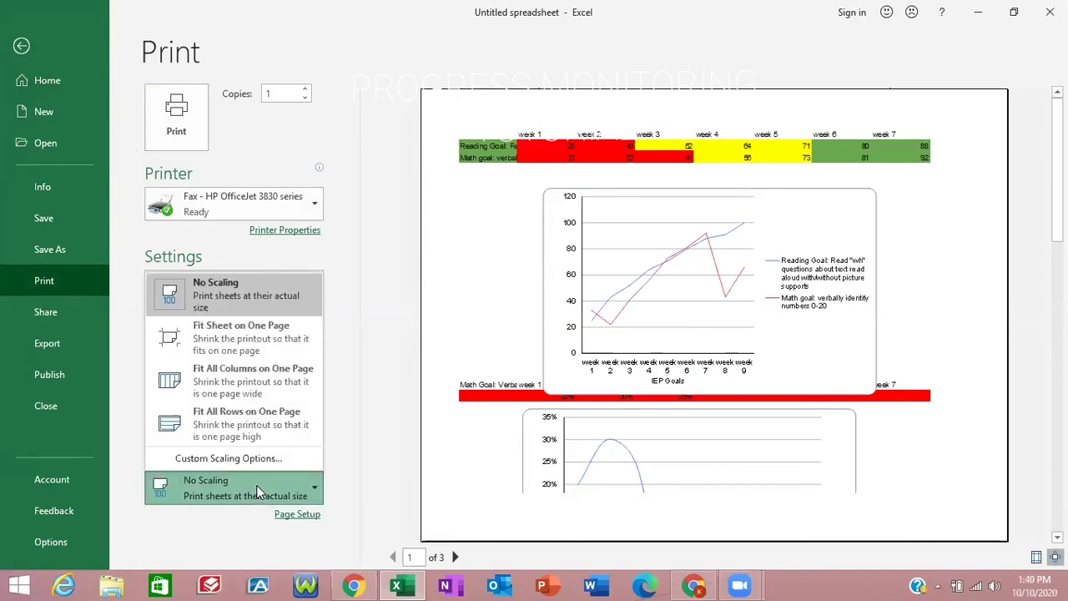
{"action": "left_click", "coordinate": [248, 350]}
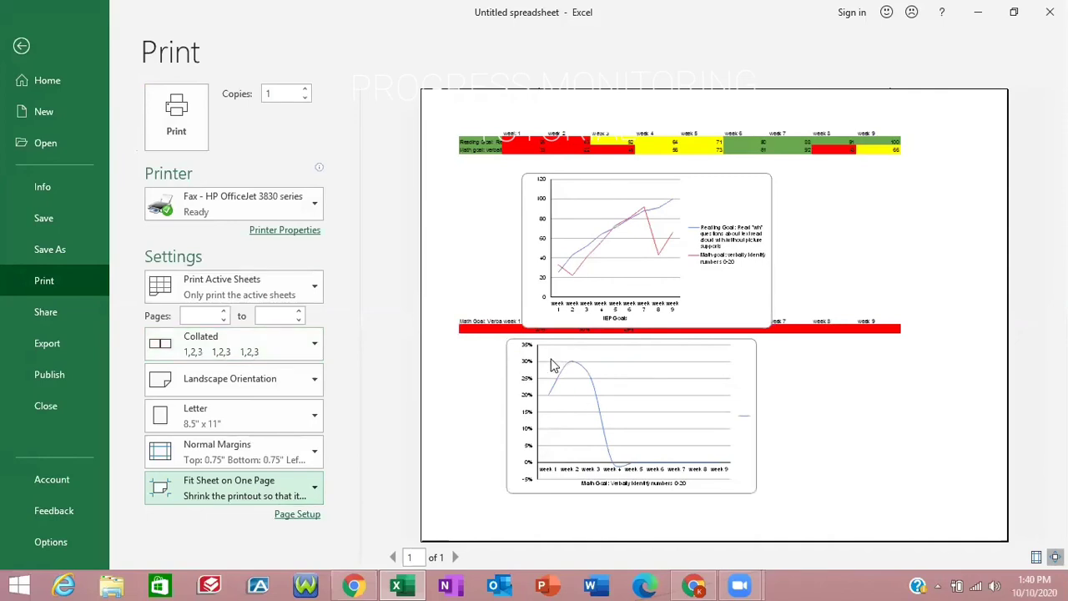
{"action": "left_click", "coordinate": [18, 46]}
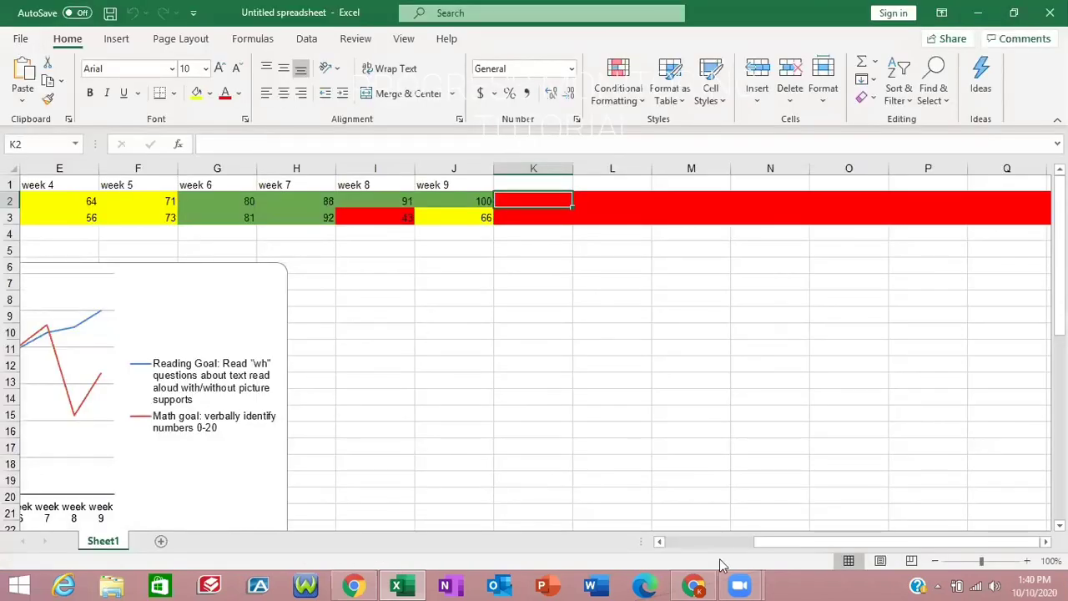
- Switch back to the Google Sheets file in Chrome and clear the old math goal label and week headings from row 23
{"action": "mouse_move", "coordinate": [354, 586]}
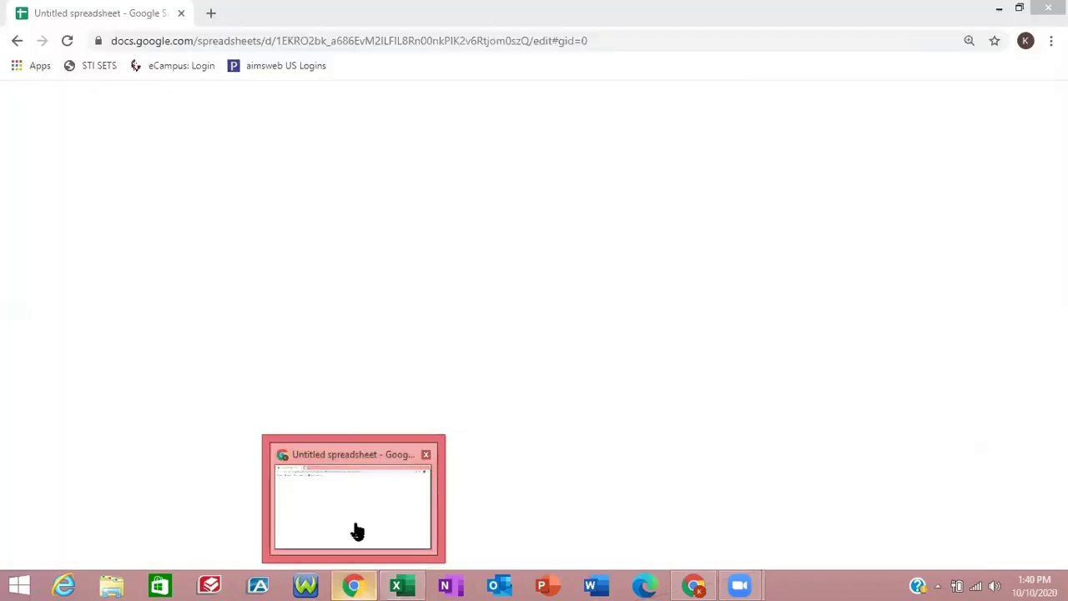
{"action": "left_click", "coordinate": [354, 530]}
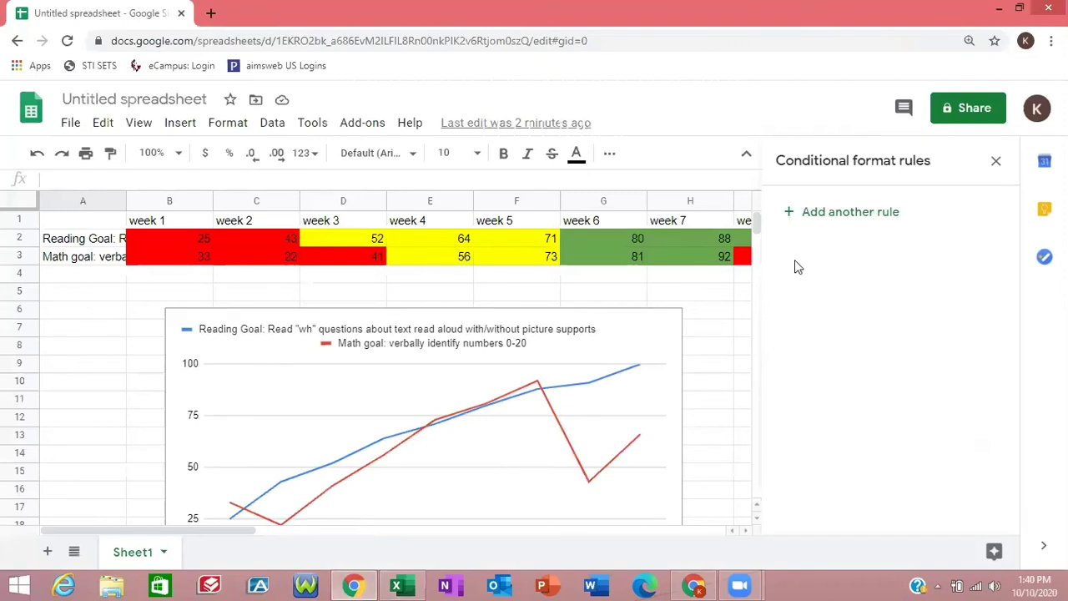
{"action": "left_click_drag", "start_coordinate": [754, 222], "coordinate": [755, 232]}
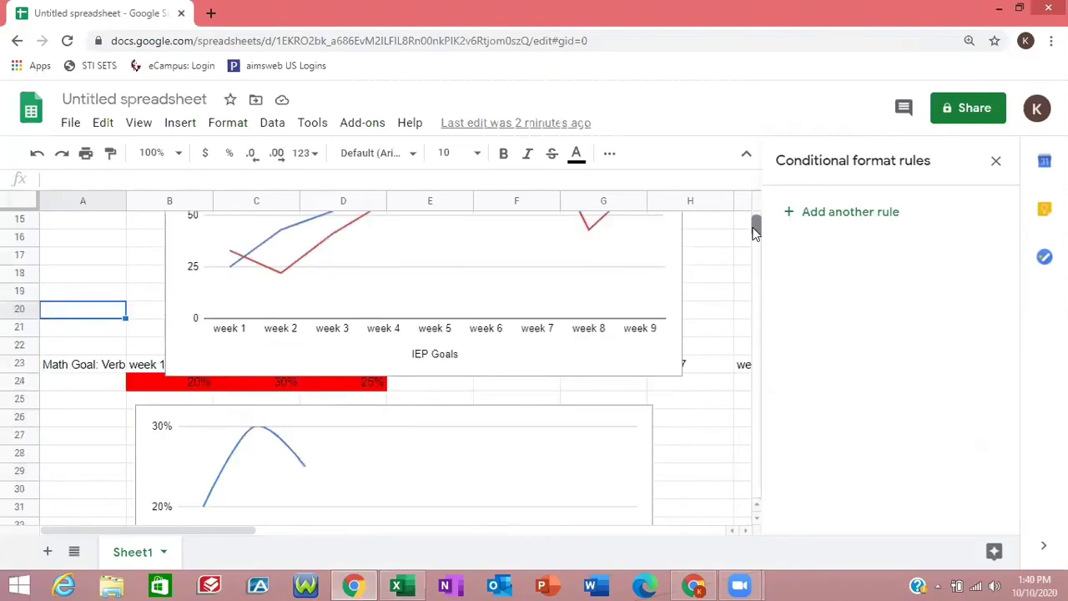
{"action": "left_click", "coordinate": [62, 367]}
{"action": "double_click", "coordinate": [61, 365]}
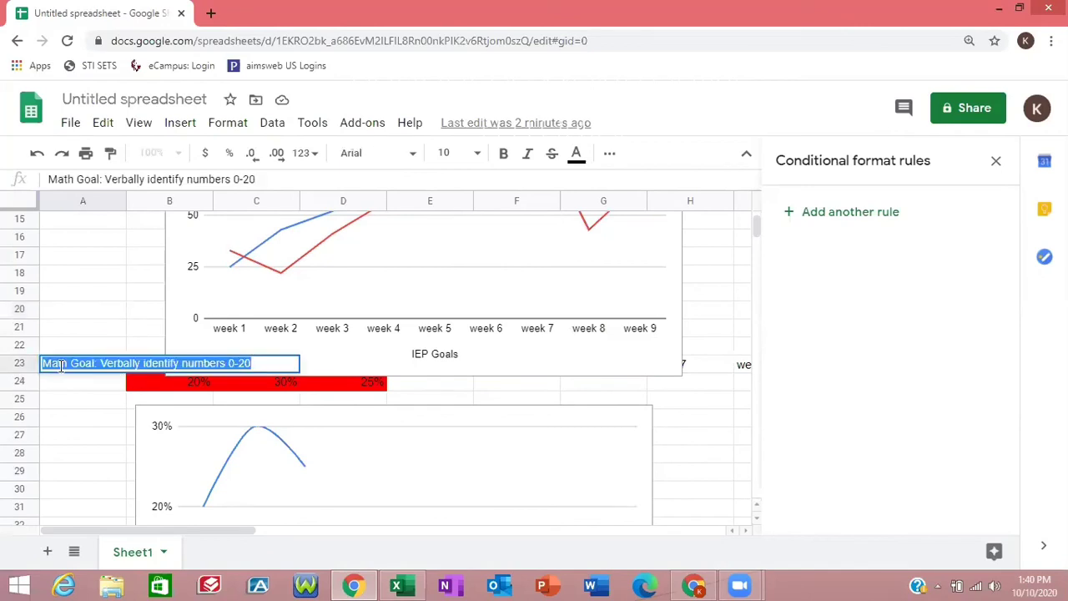
{"action": "key", "text": "BackSpace"}
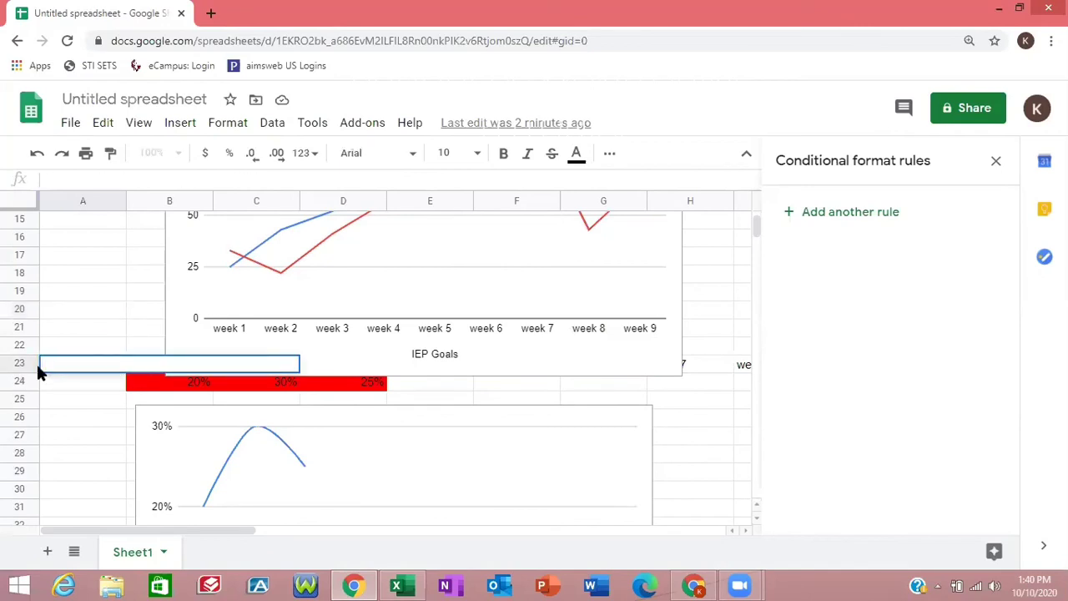
{"action": "left_click", "coordinate": [20, 362]}
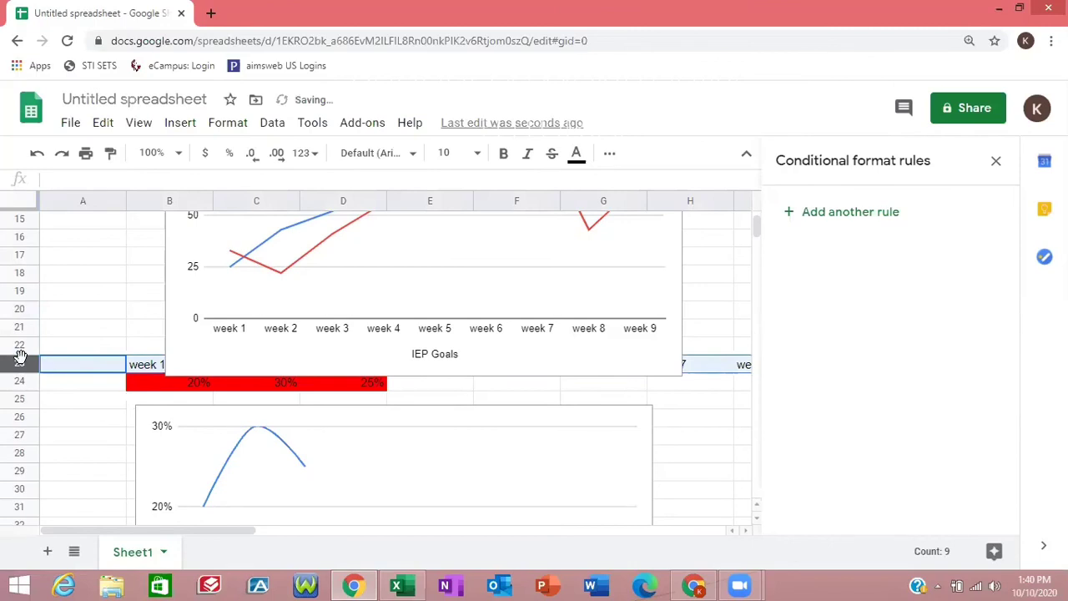
{"action": "key", "text": "Delete"}
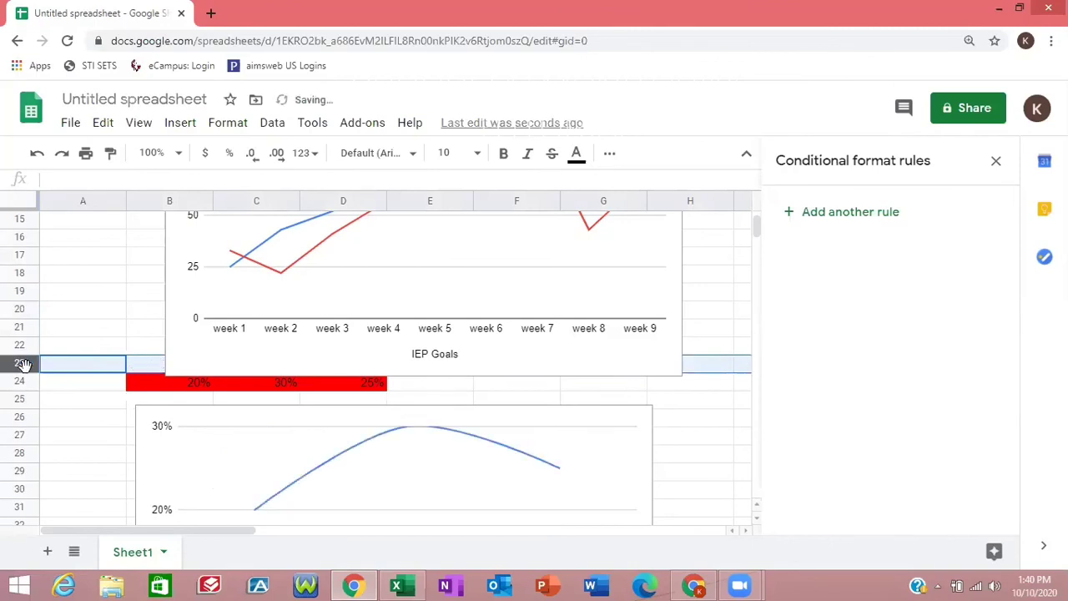
- Clear the old percentage scores from row 24 and delete the separate math chart below them
{"action": "left_click", "coordinate": [21, 384]}
{"action": "key", "text": "Delete"}
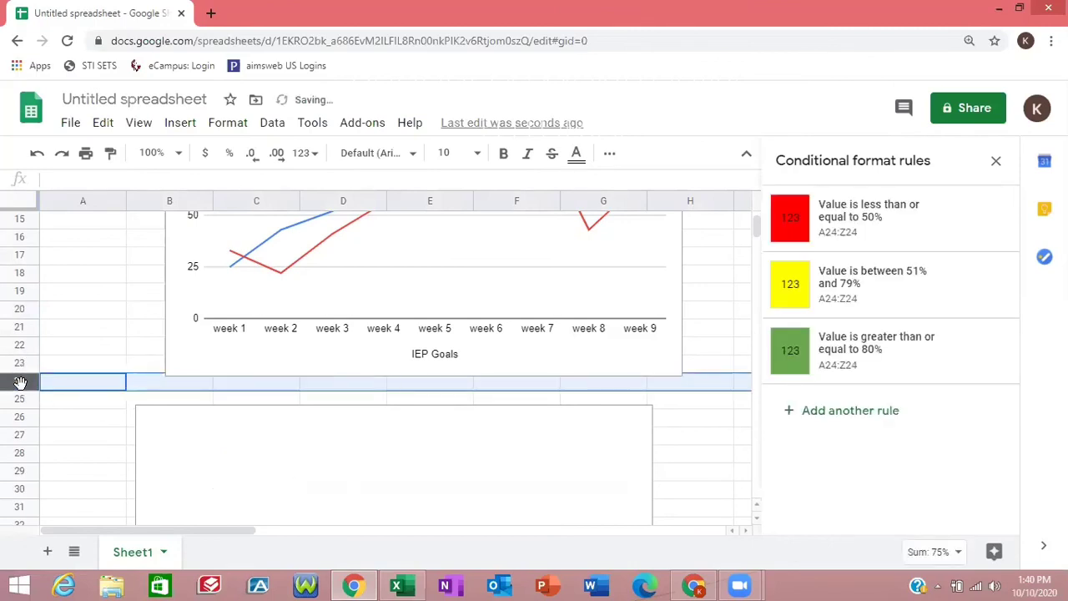
{"action": "left_click", "coordinate": [174, 451]}
{"action": "key", "text": "Delete"}
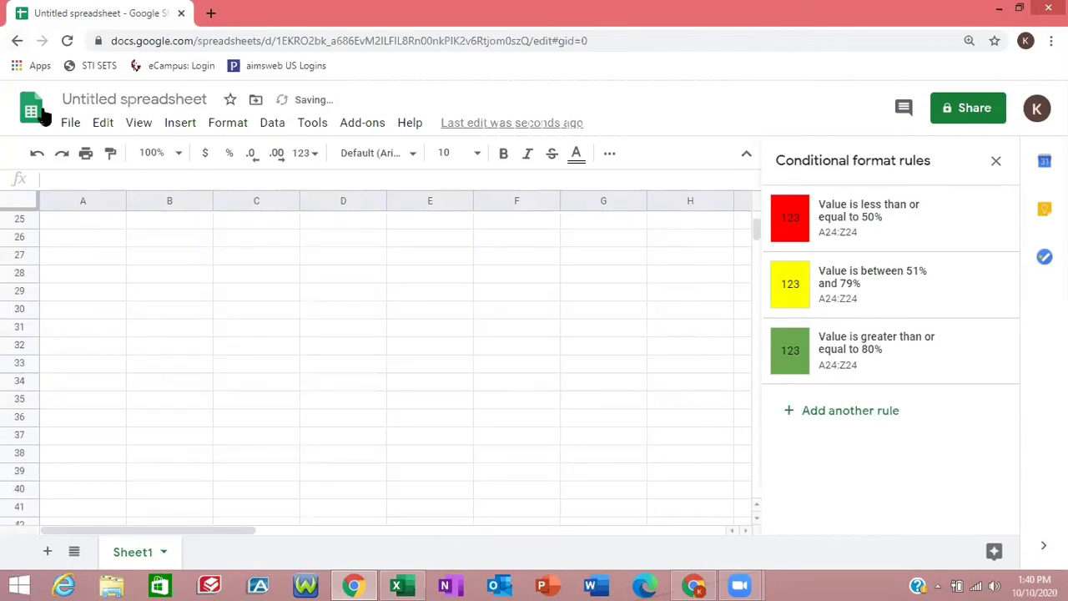
- Download the cleaned-up spreadsheet again as a Microsoft Excel (.xlsx) file and open the new copy in Excel
{"action": "left_click", "coordinate": [70, 124]}
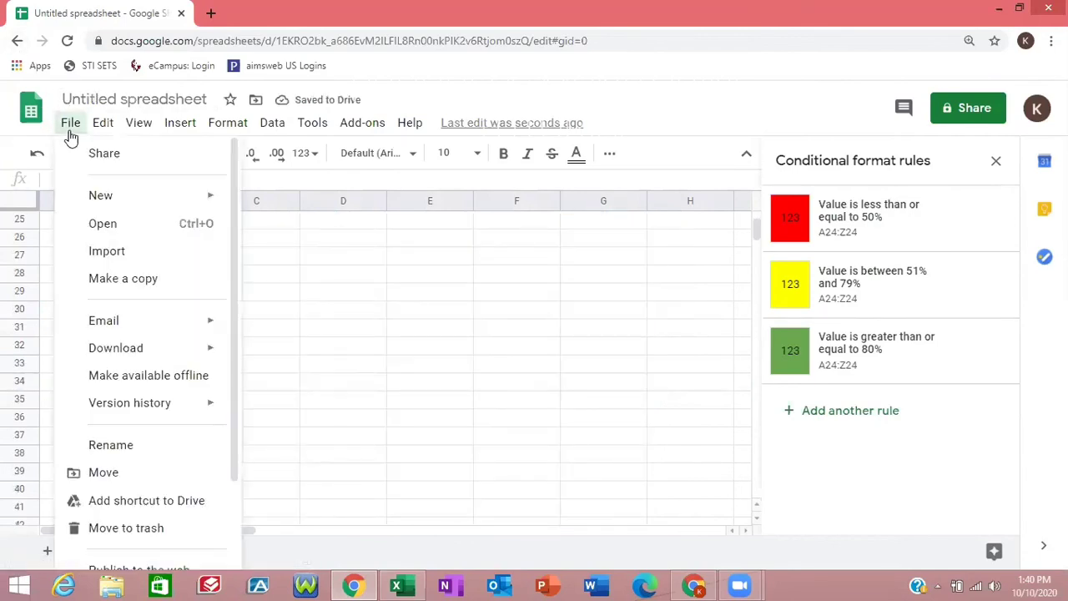
{"action": "mouse_move", "coordinate": [119, 346]}
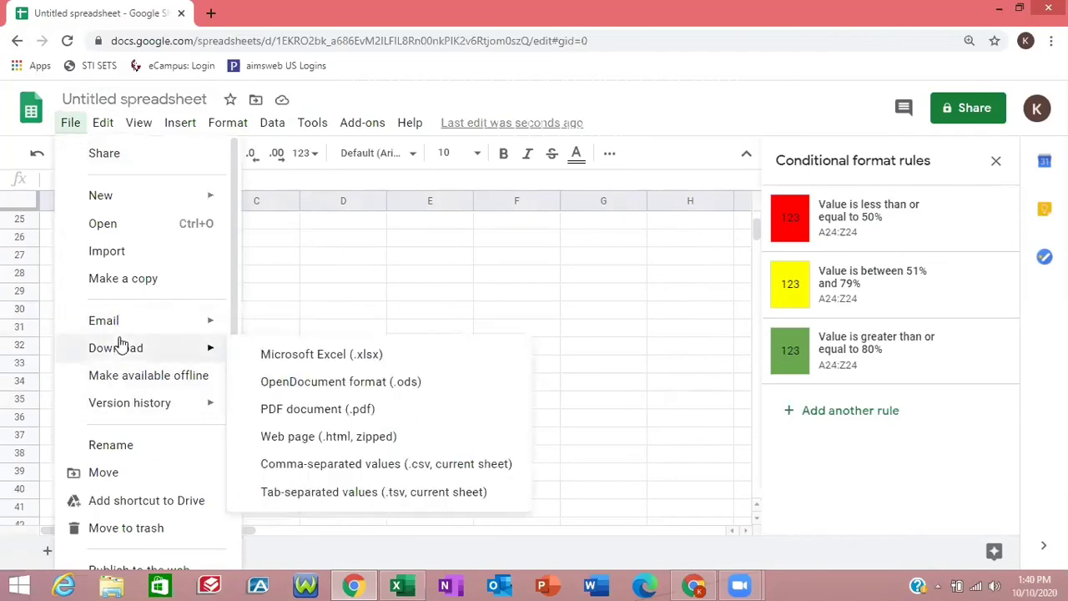
{"action": "left_click", "coordinate": [292, 365]}
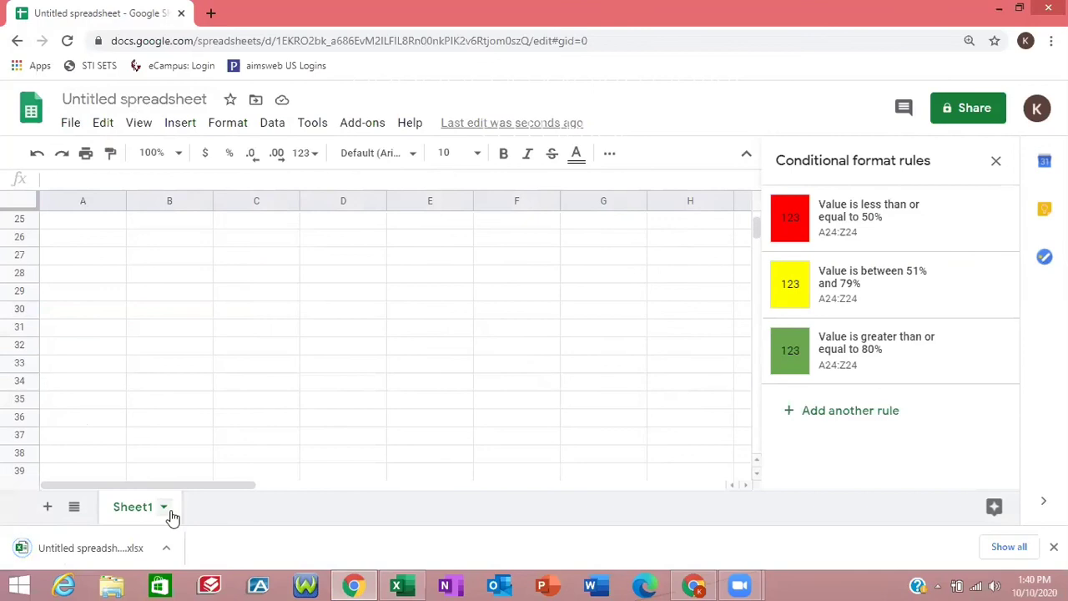
{"action": "left_click", "coordinate": [134, 548]}
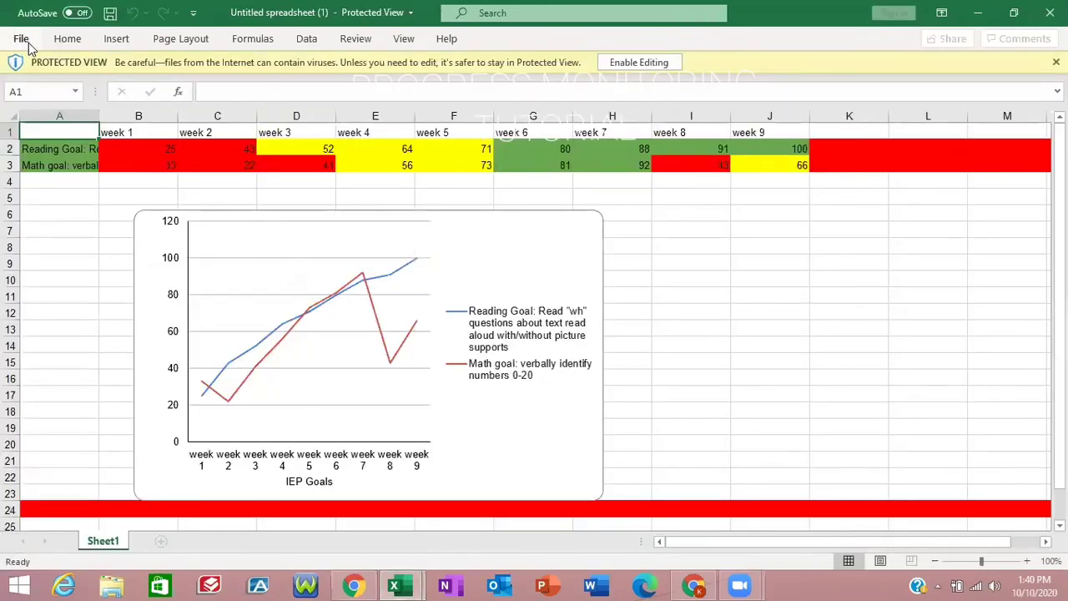
- Enable printing for the new copy and set it to print in landscape orientation with Fit Sheet on One Page
{"action": "left_click", "coordinate": [25, 42]}
{"action": "left_click", "coordinate": [44, 279]}
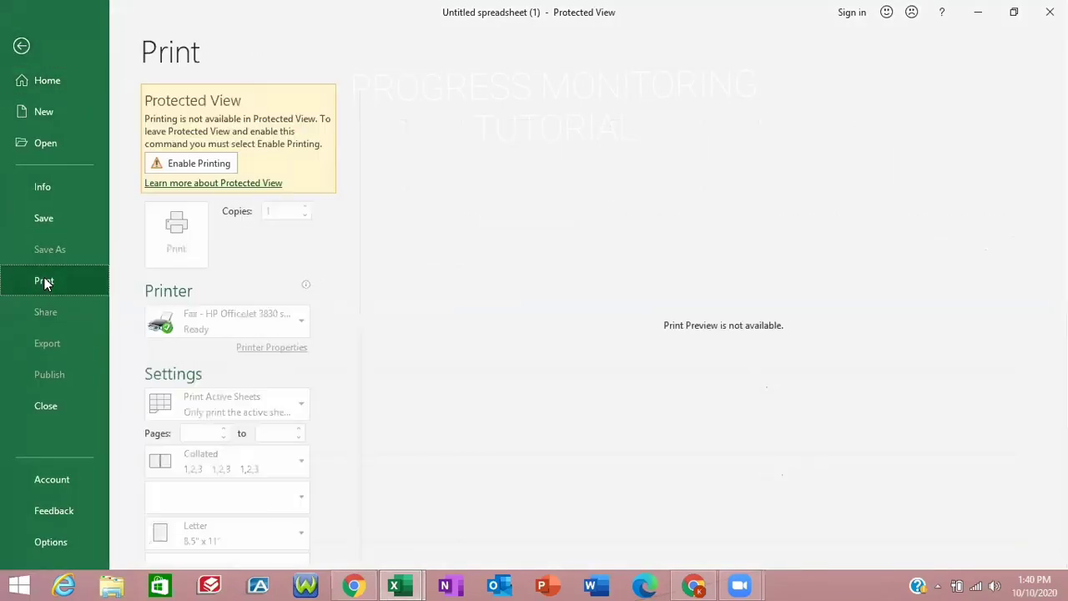
{"action": "left_click", "coordinate": [204, 163]}
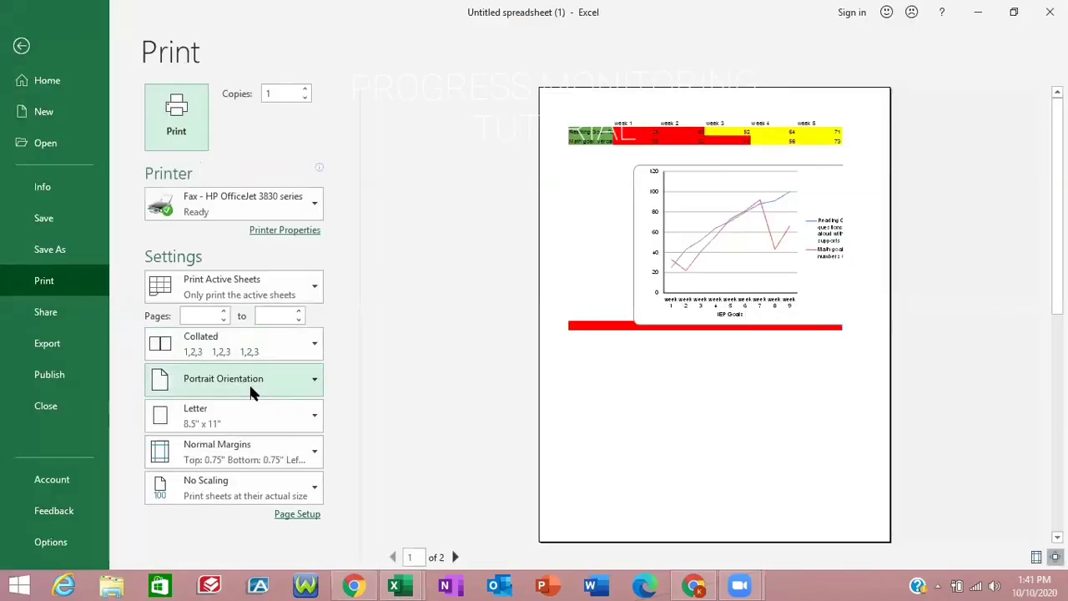
{"action": "left_click", "coordinate": [249, 383]}
{"action": "left_click", "coordinate": [245, 451]}
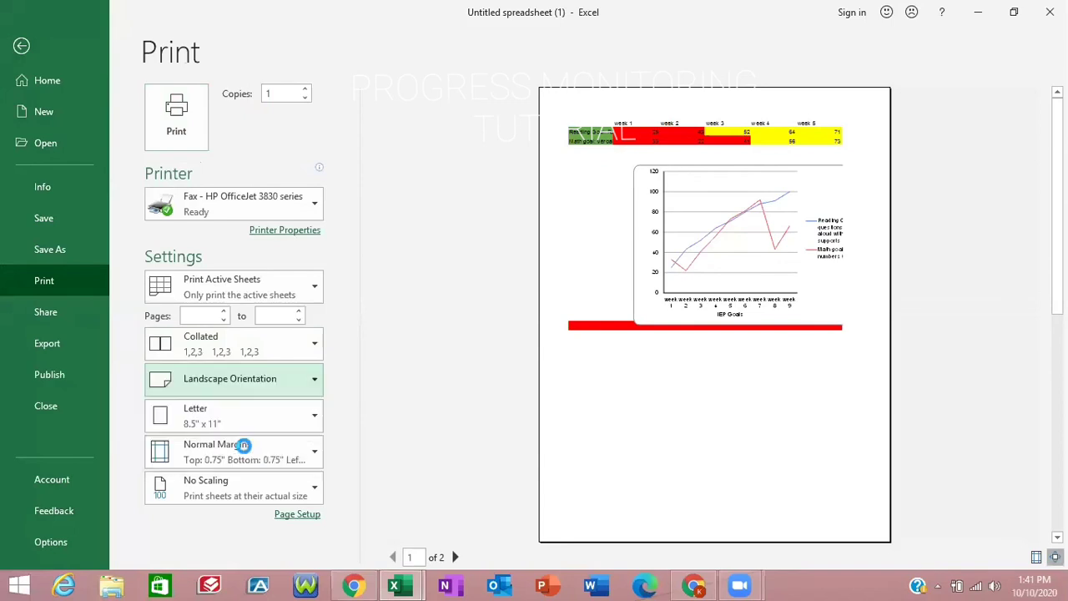
{"action": "left_click", "coordinate": [233, 497]}
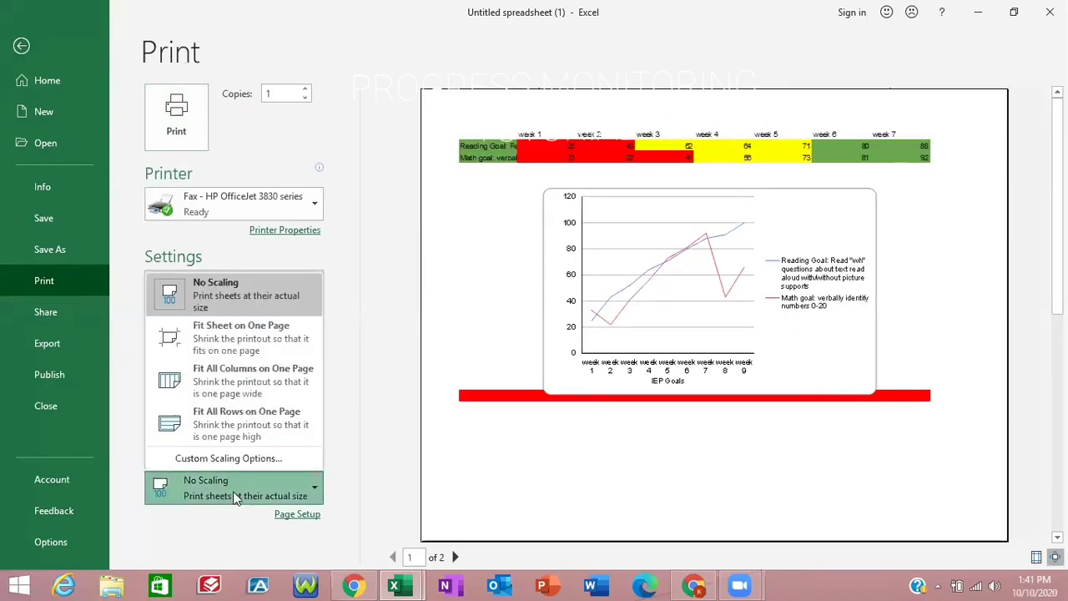
{"action": "left_click", "coordinate": [241, 342]}
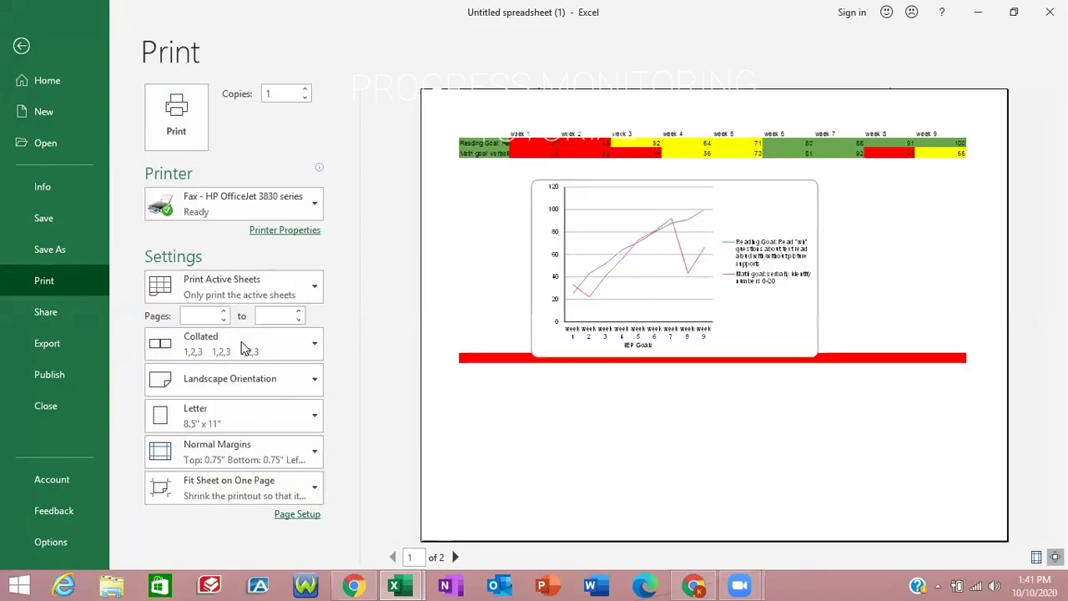